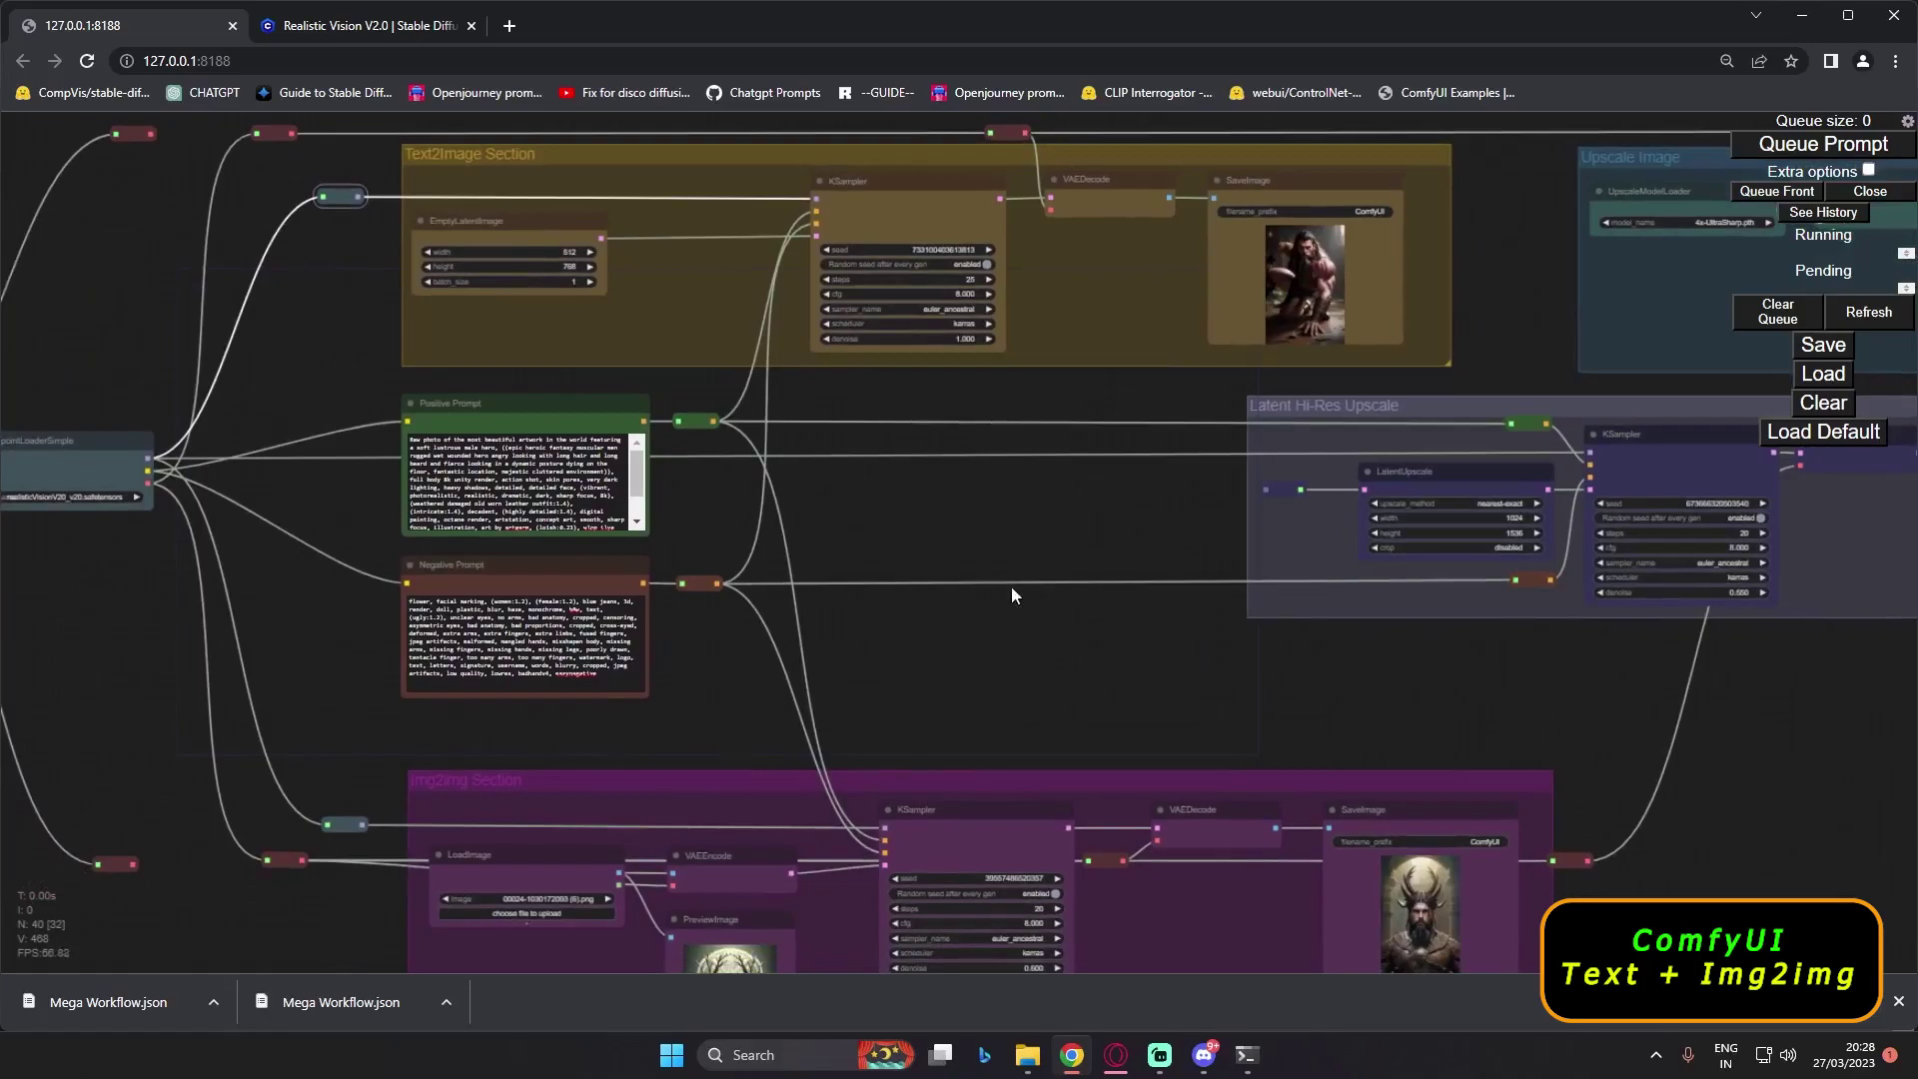
Zoom into the Text2Image section to read its 512×768, 25-step, cfg 8, euler_ancestral sampler settings.
drag(877, 515, 997, 605)
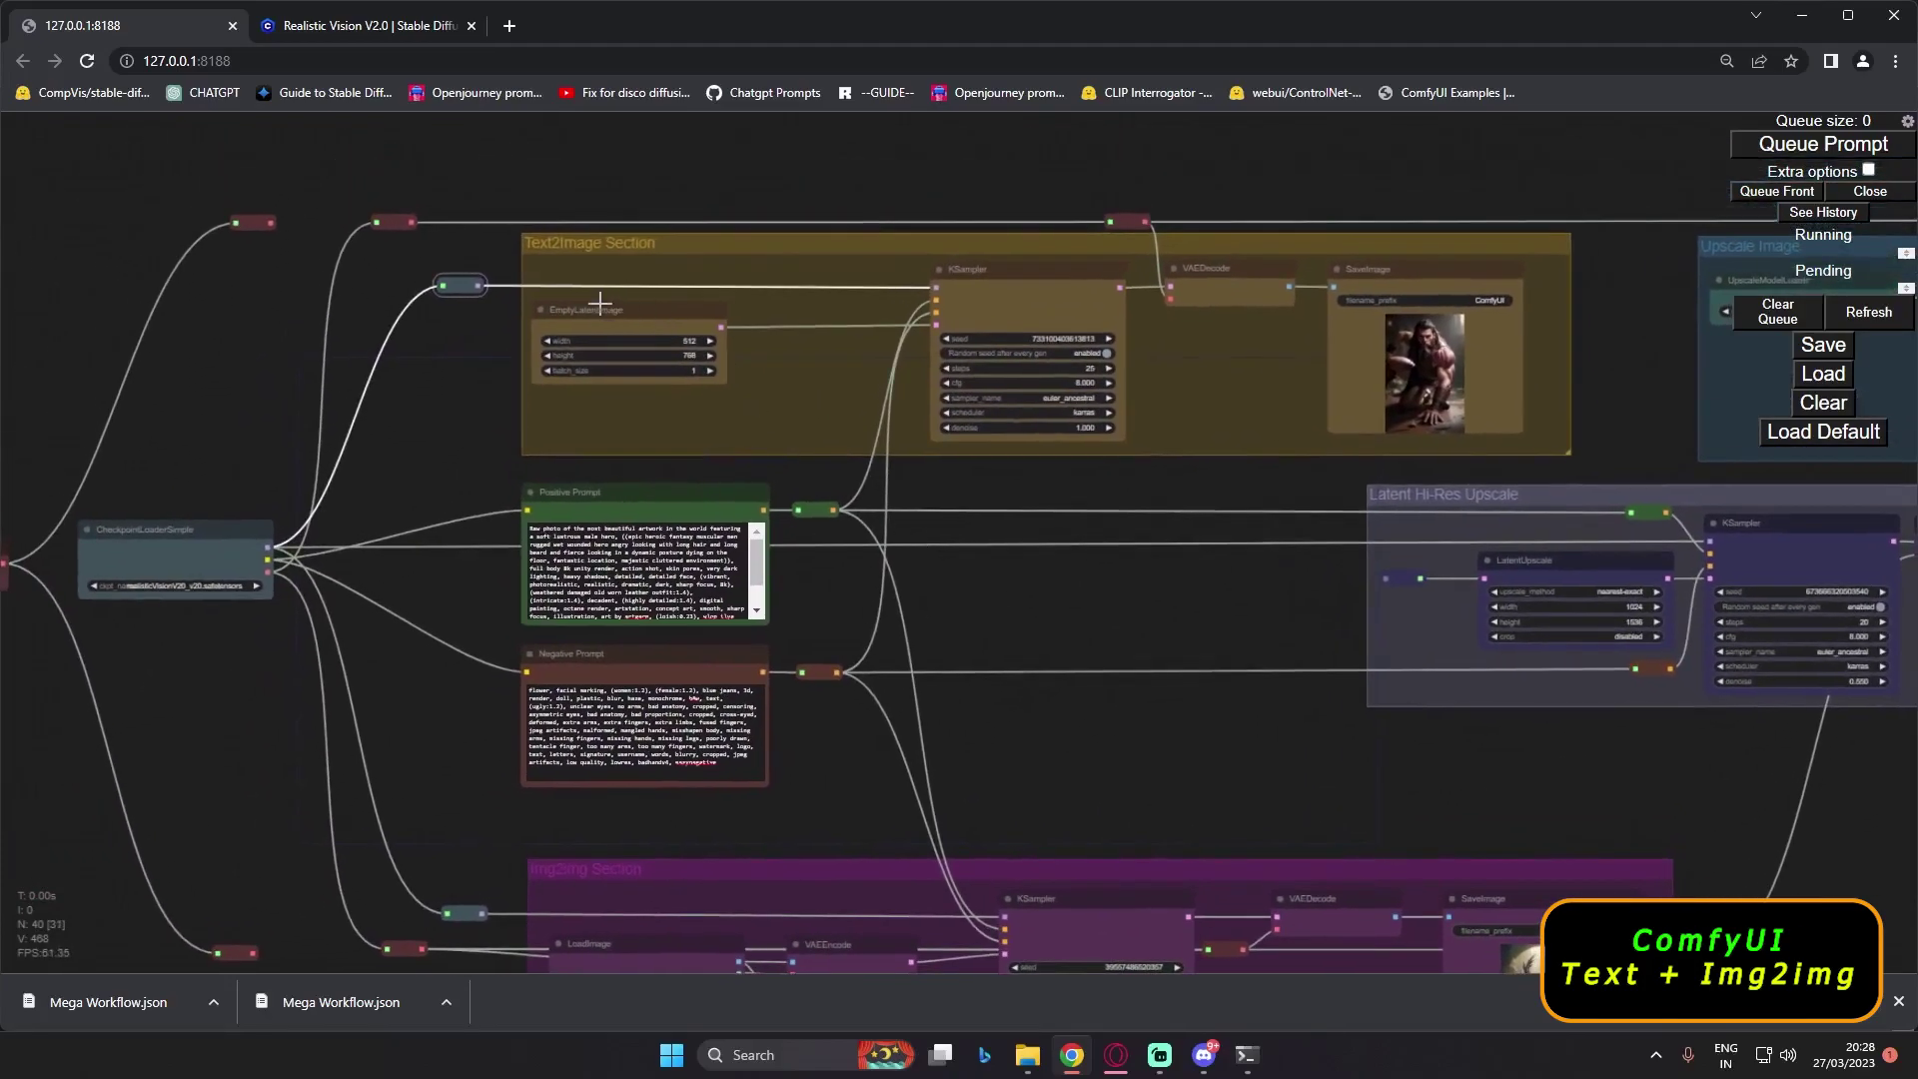
scroll(599, 302, up, 5)
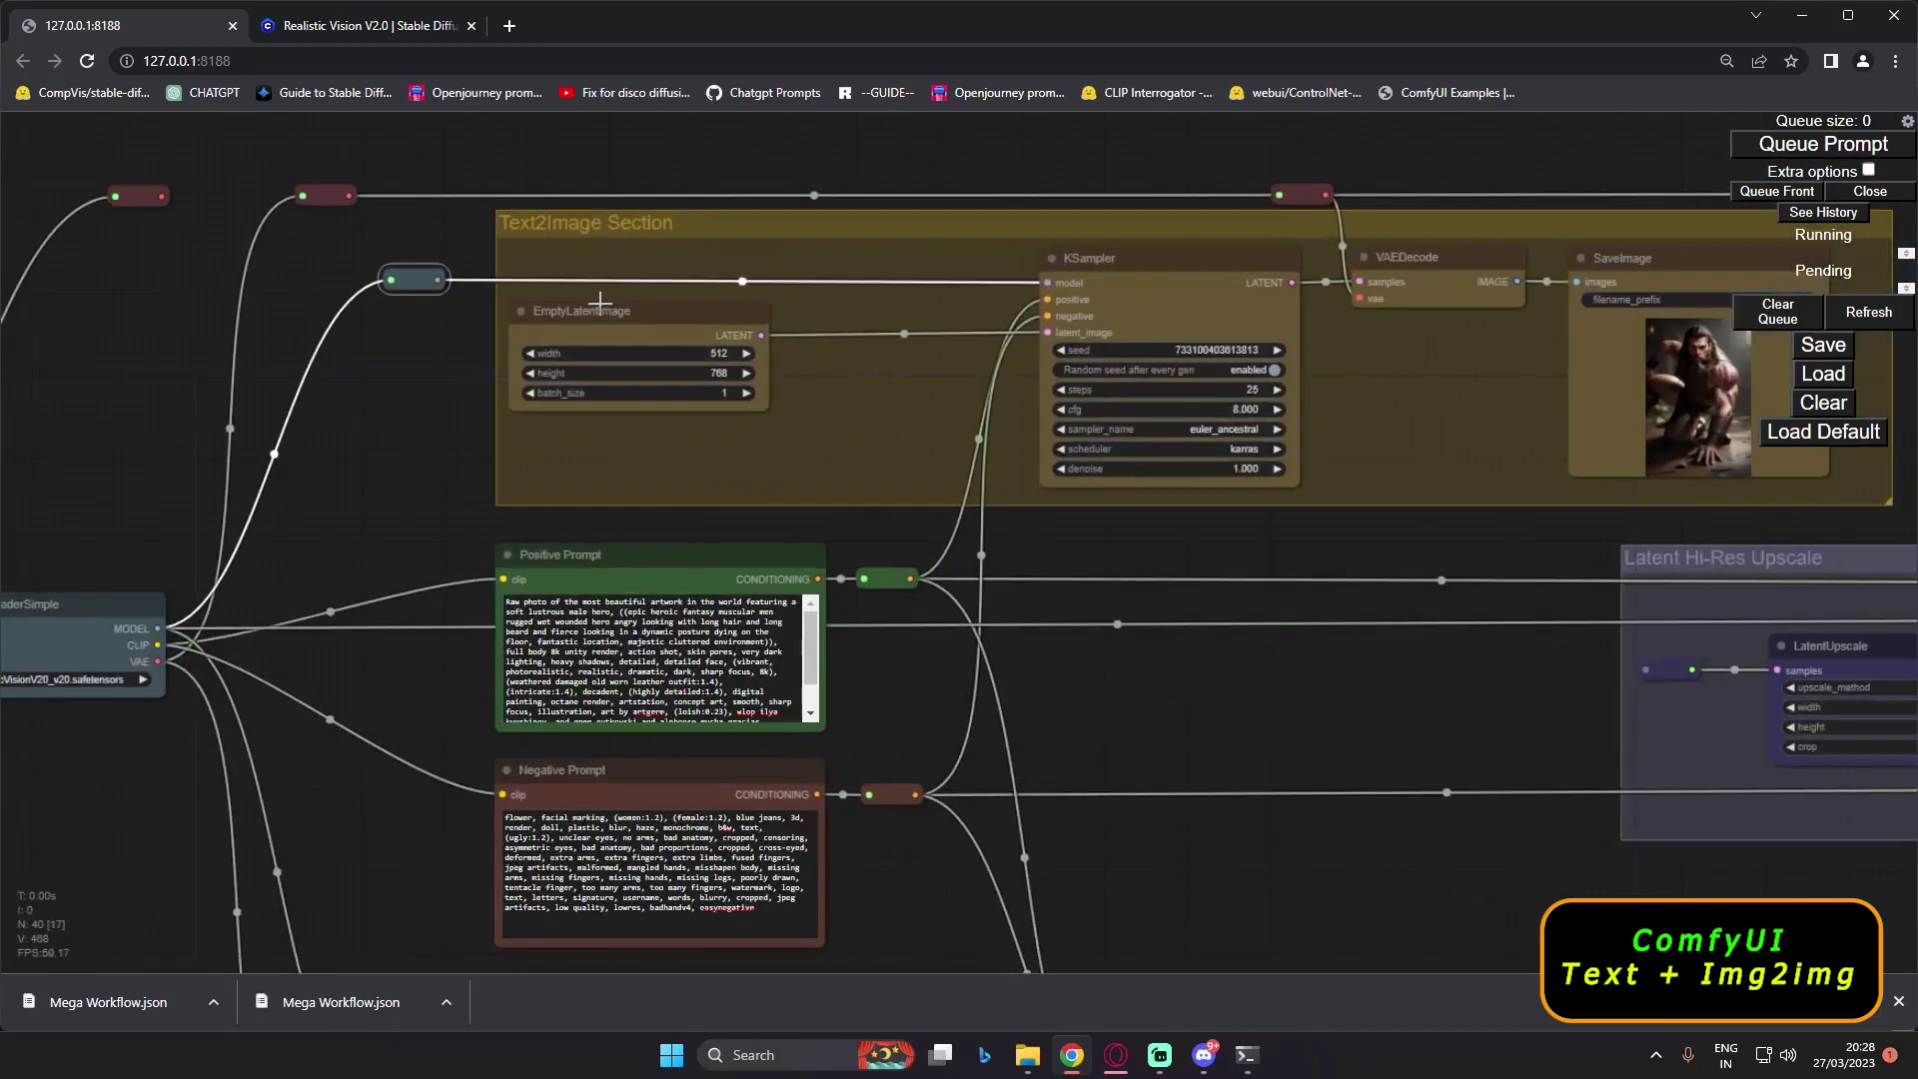
scroll(599, 301, down, 2)
scroll(514, 228, up, 3)
drag(535, 225, 530, 334)
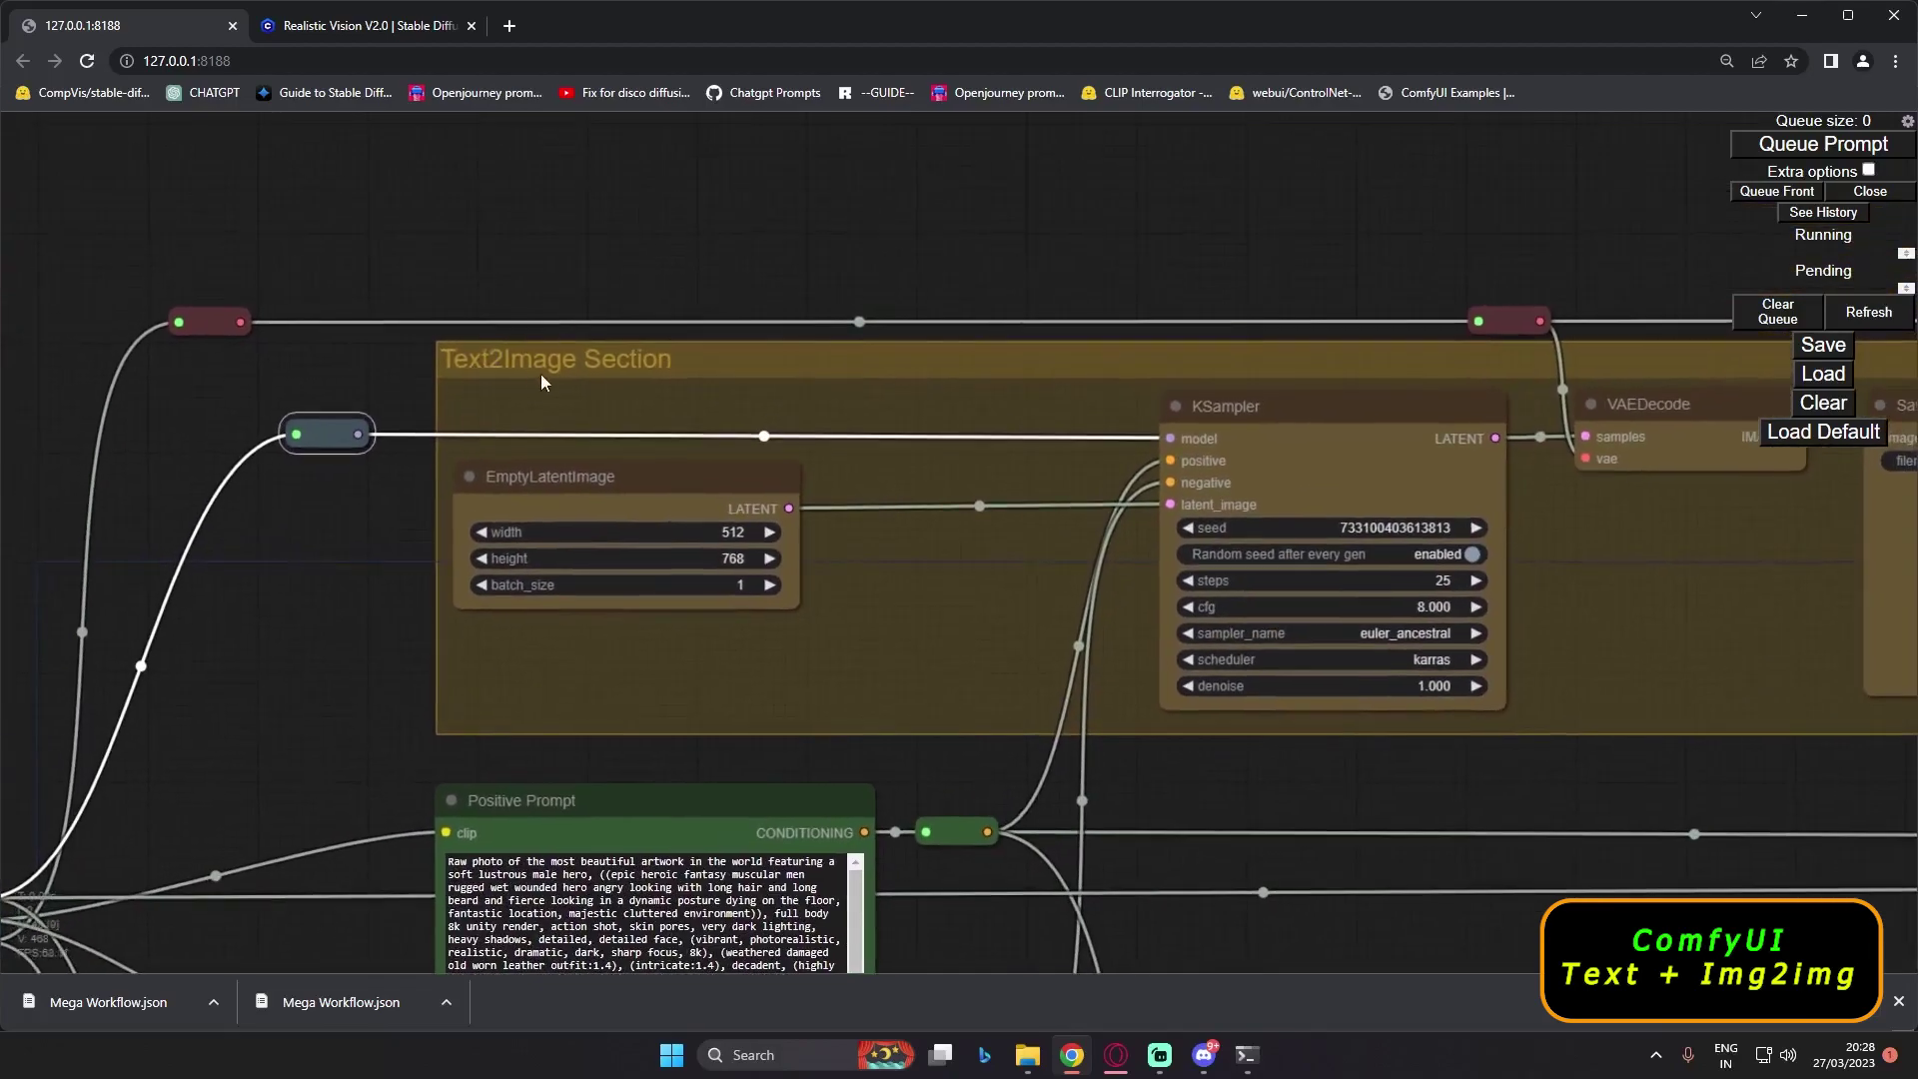
Pan past the SaveImage output to the Positive and Negative Prompt nodes and checkpoint loader.
drag(1114, 177, 831, 169)
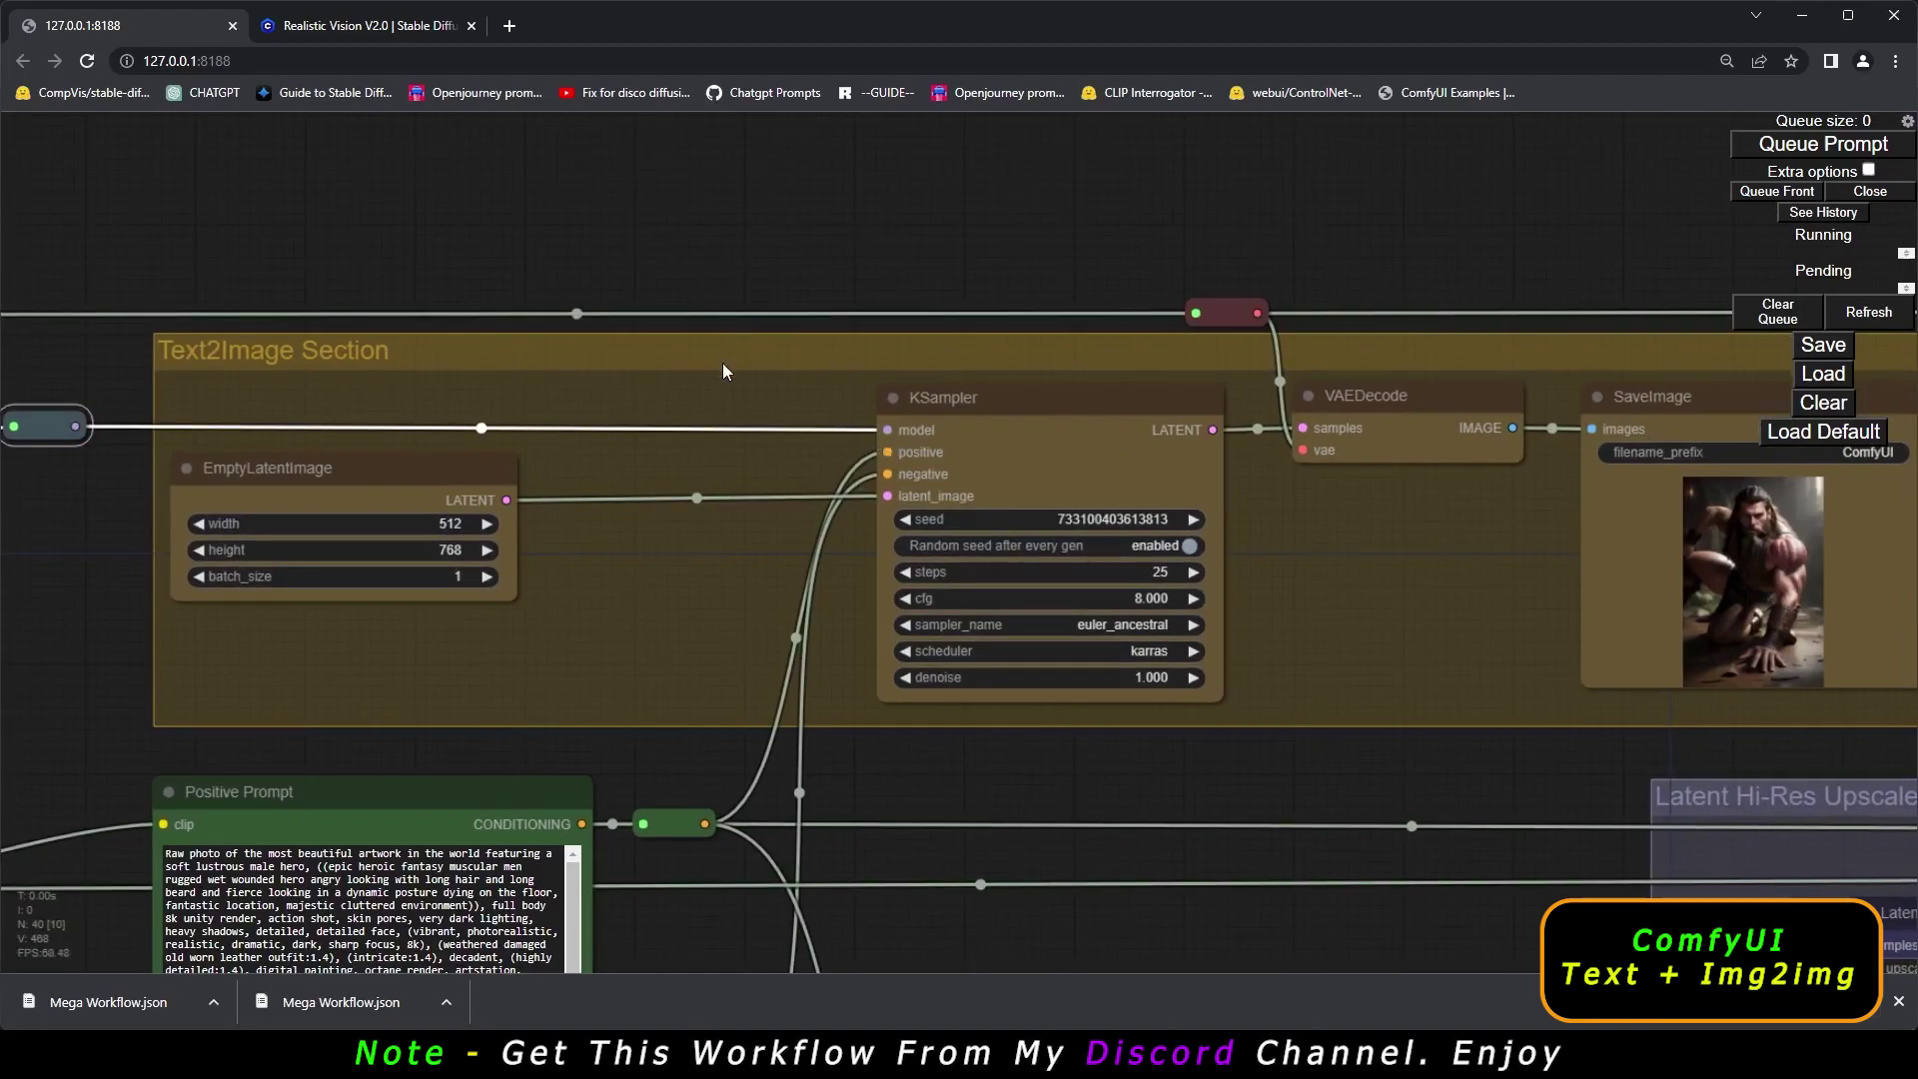
scroll(723, 362, down, 3)
drag(908, 829, 1172, 551)
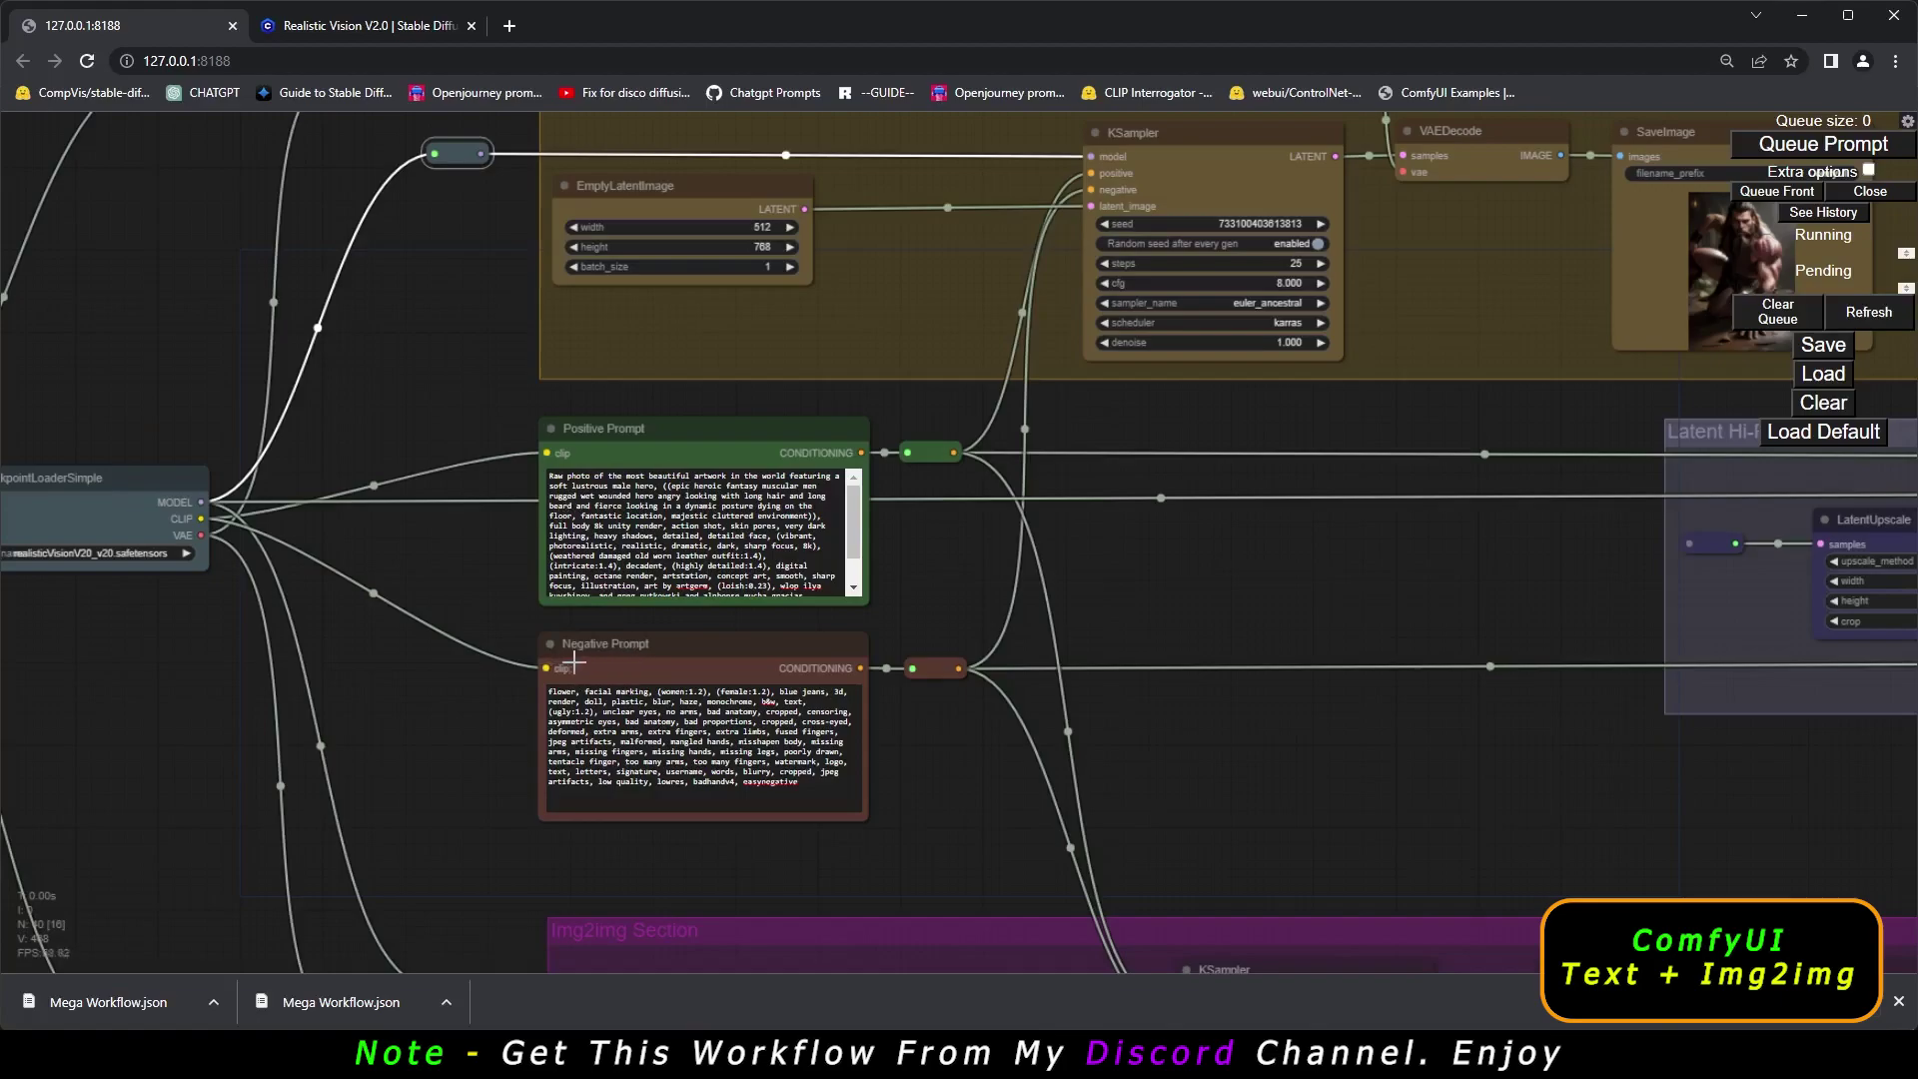
Pan down past Img2img, then zoom into the Latent Hi-Res Upscale group's 1024×1536 LatentUpscale and KSampler.
drag(1167, 788, 925, 282)
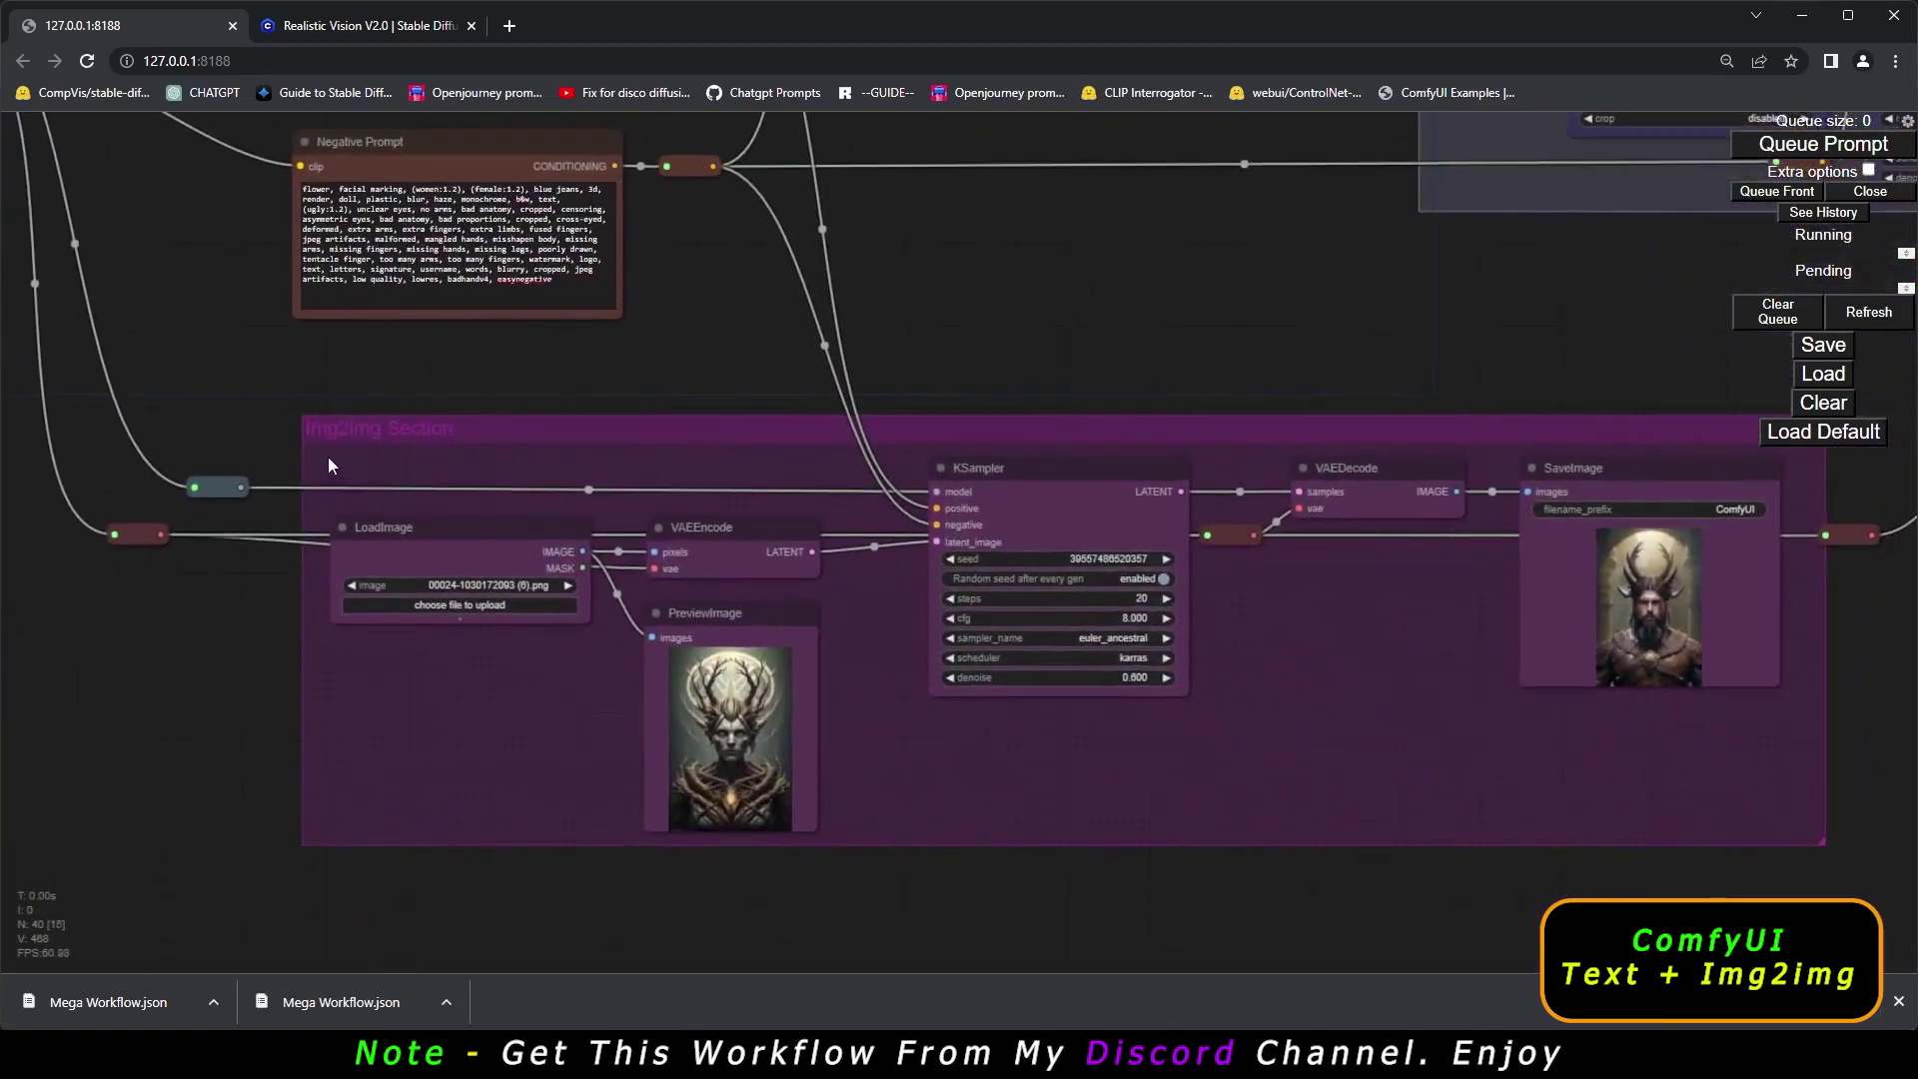
scroll(325, 434, up, 7)
scroll(320, 429, up, 1)
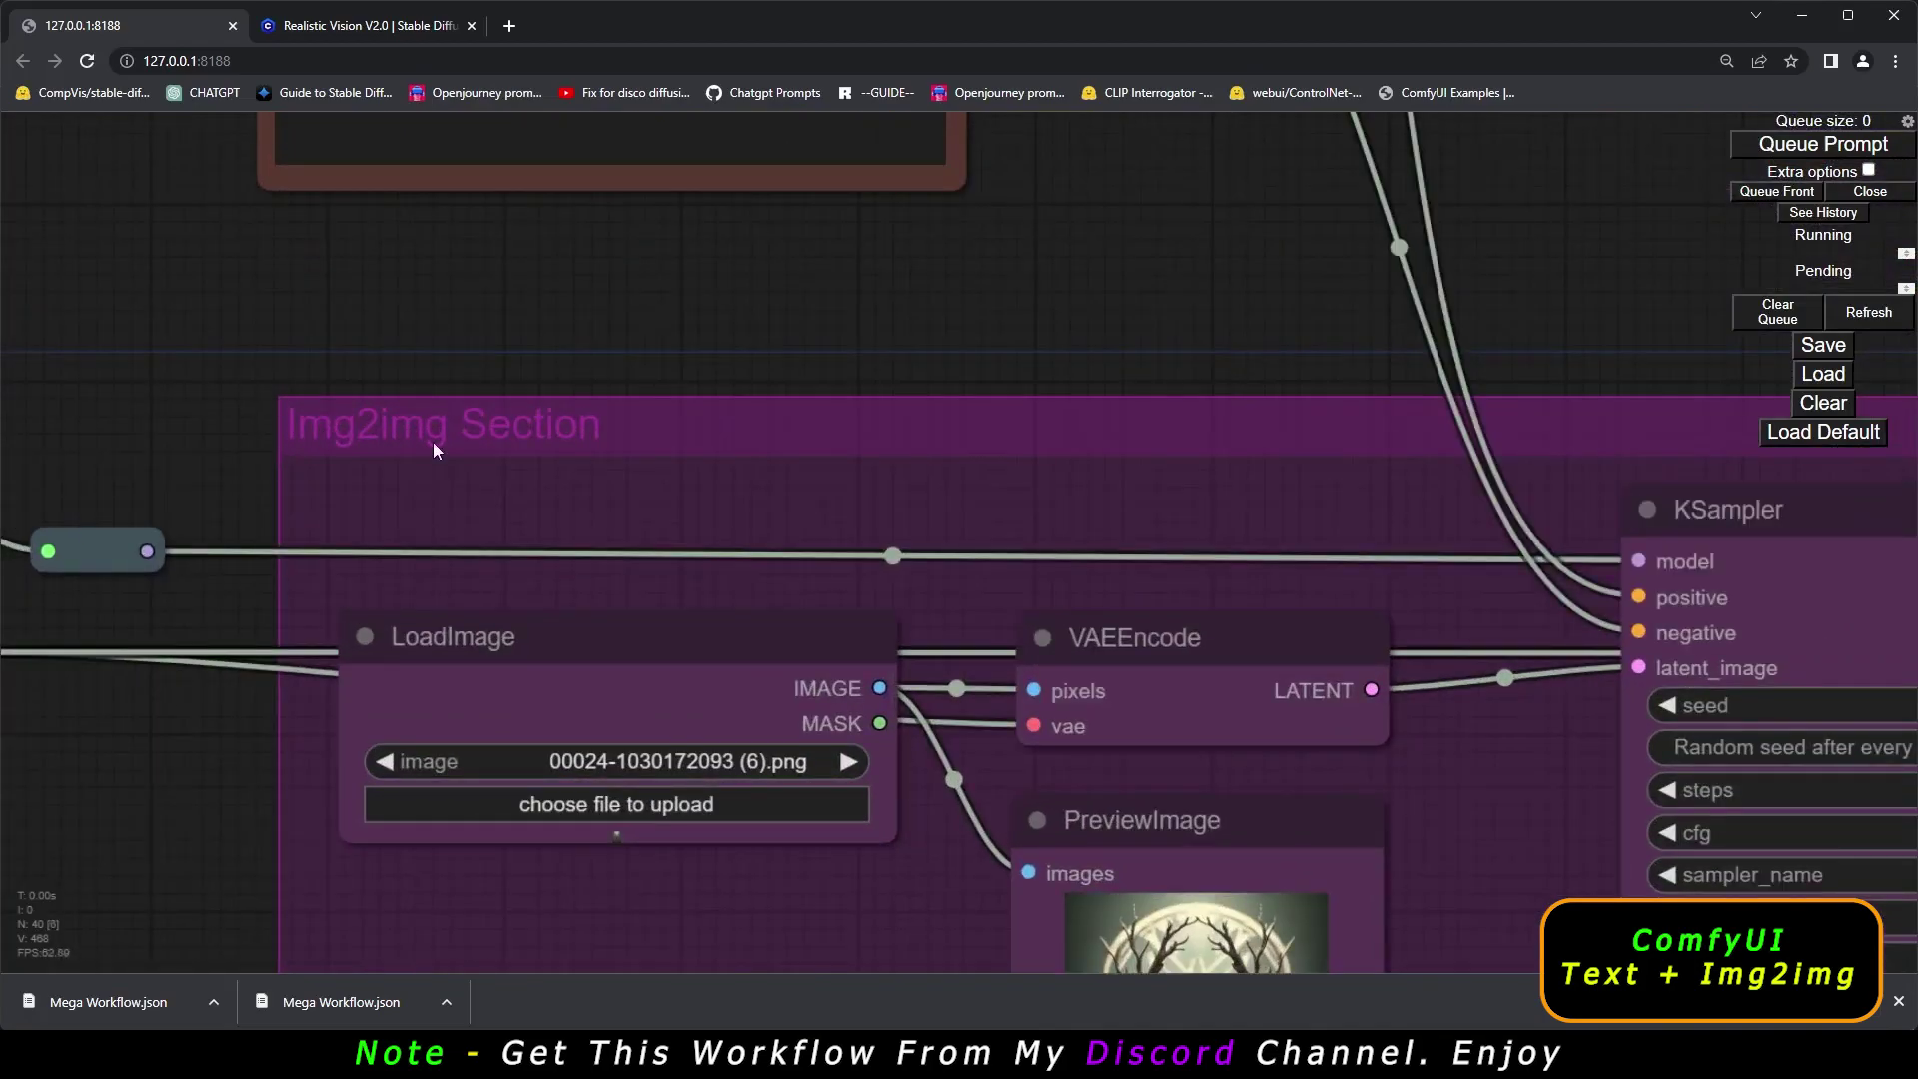
scroll(450, 455, down, 7)
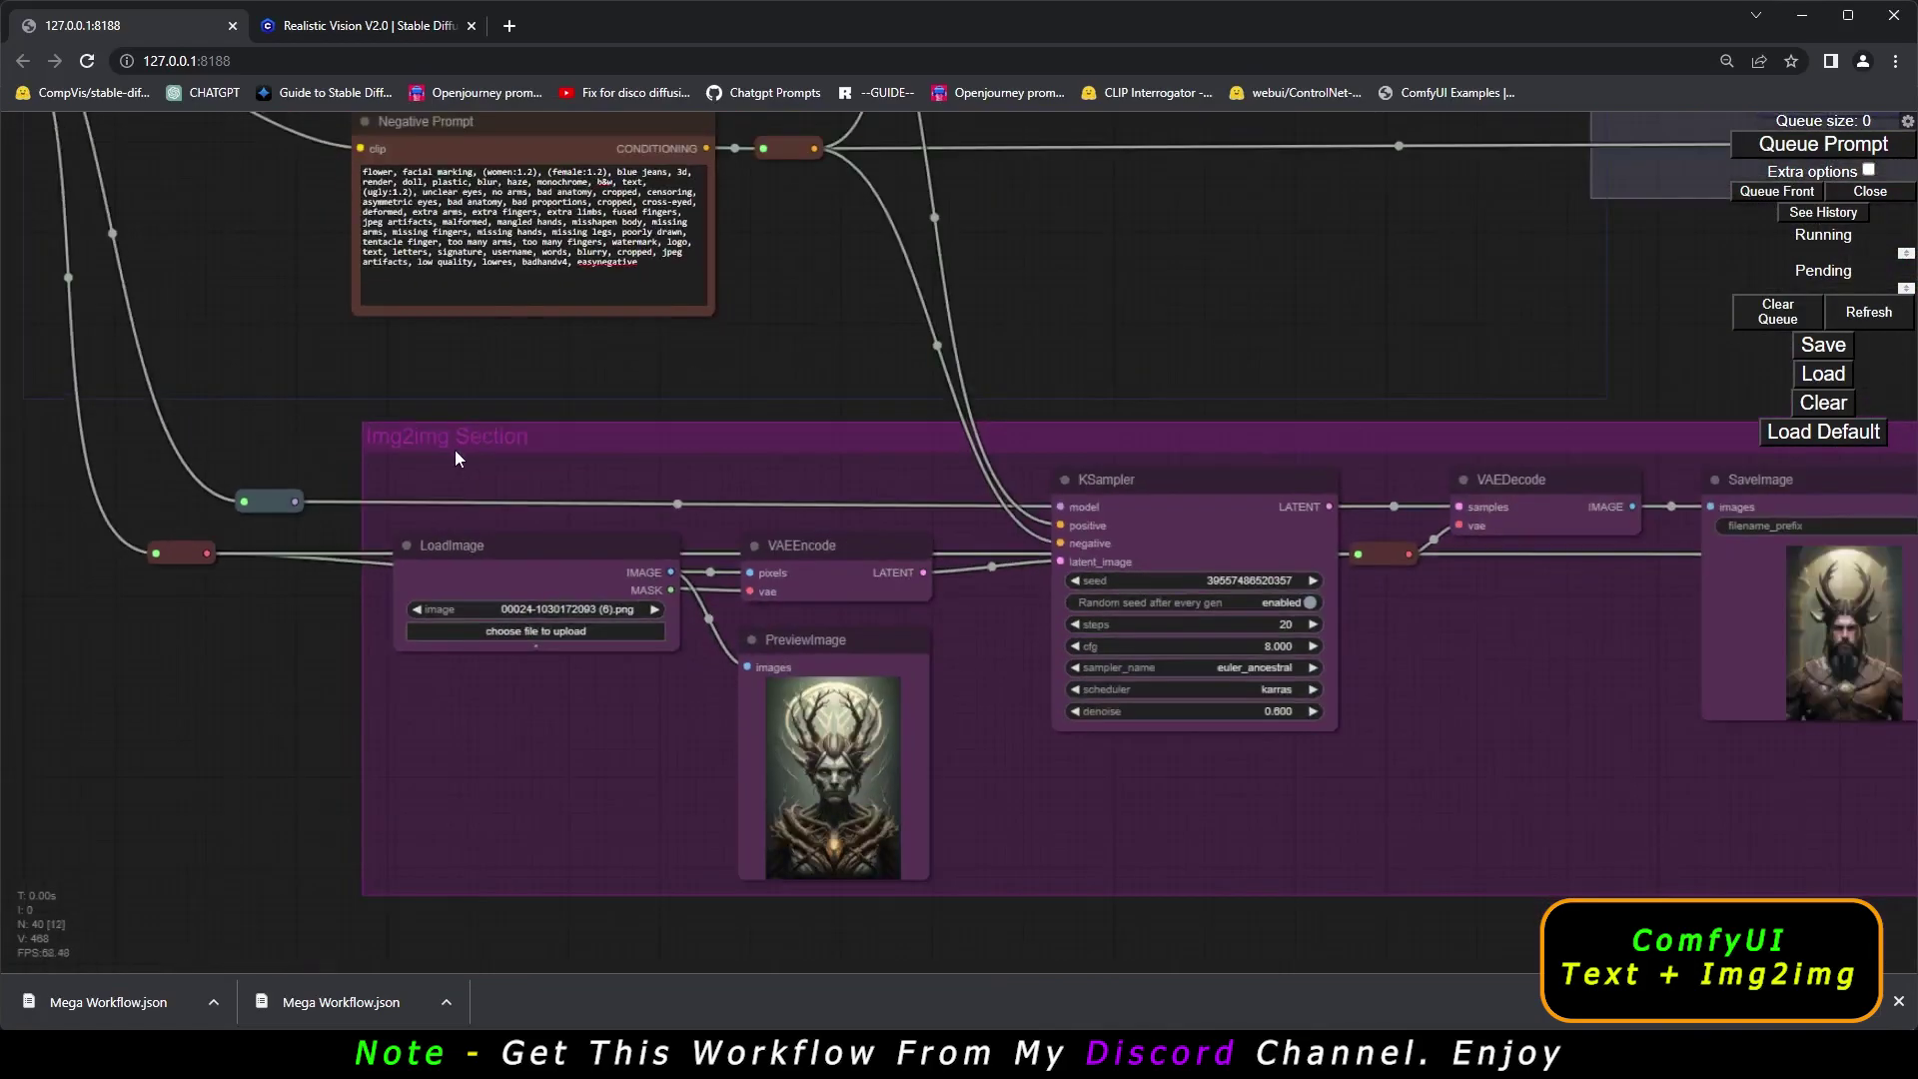
drag(1230, 349, 469, 701)
drag(1103, 639, 492, 856)
scroll(280, 483, up, 5)
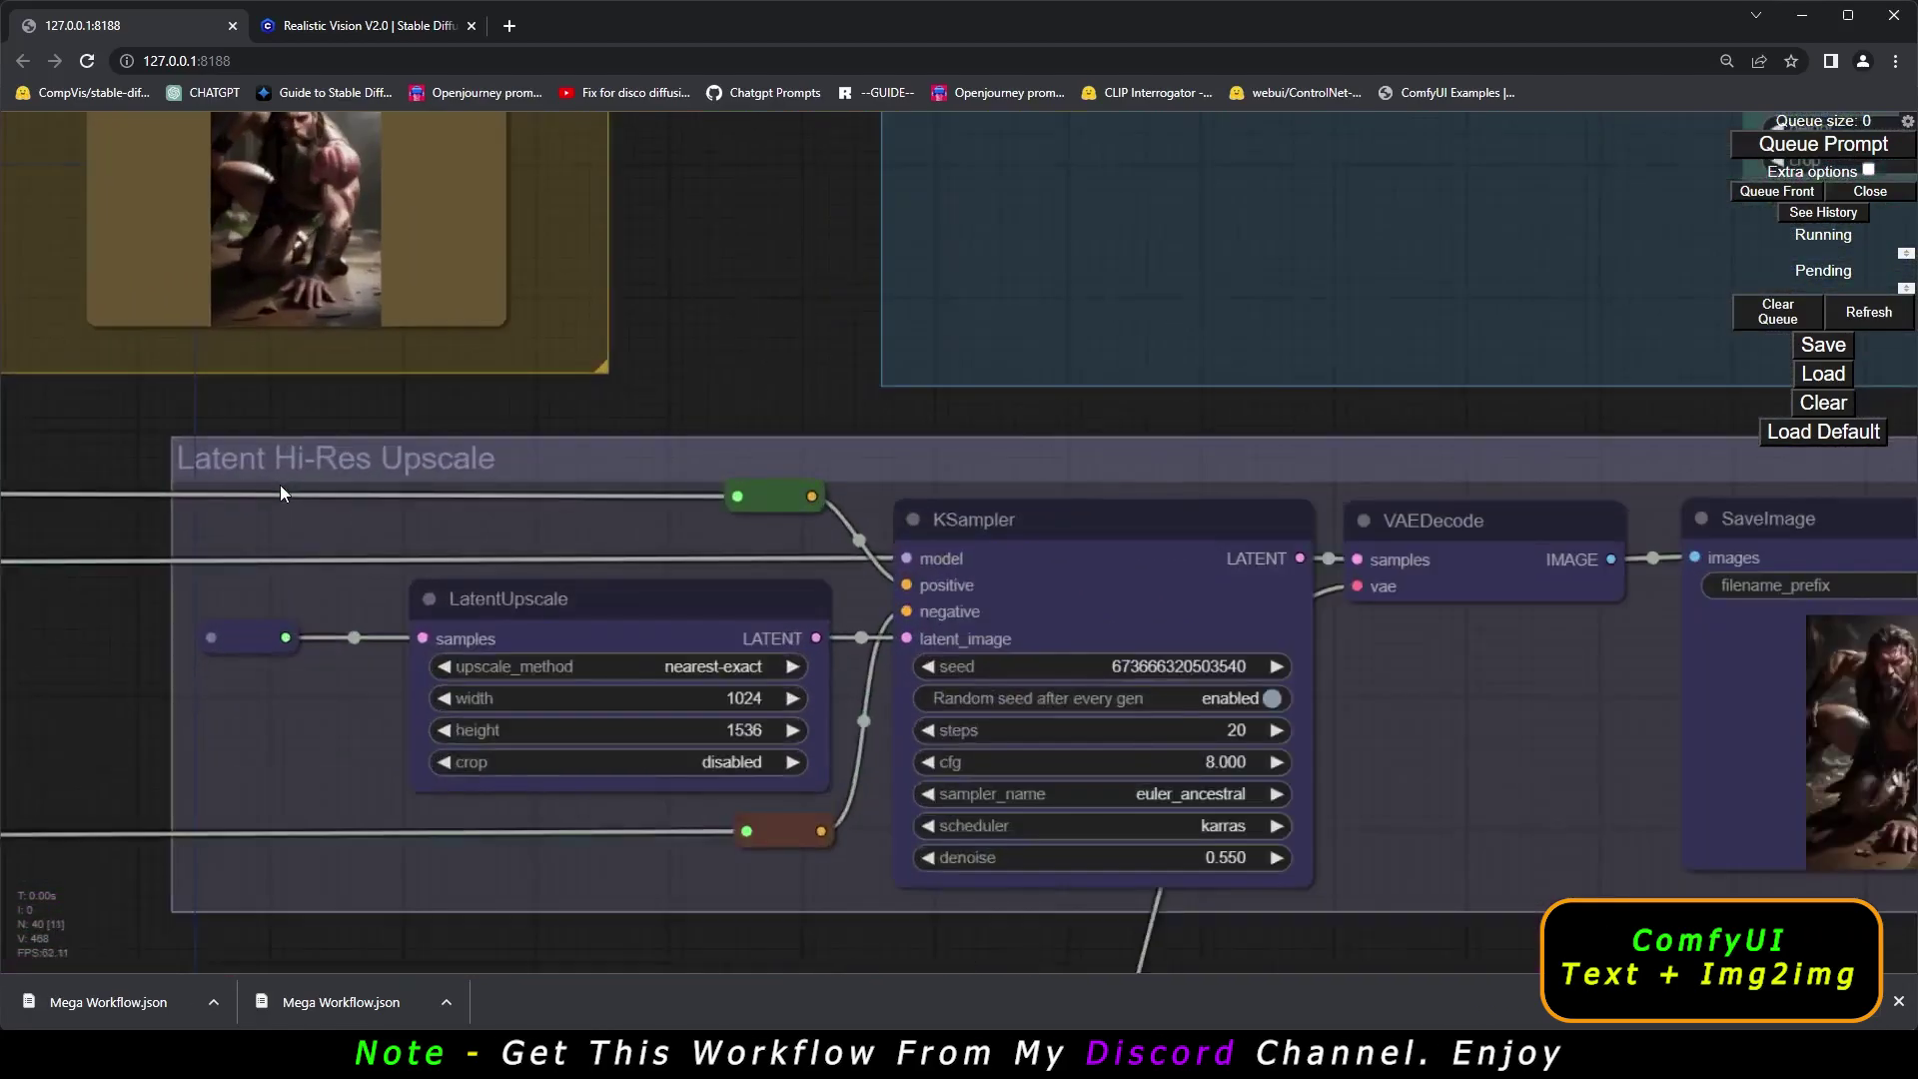
Zoom in on the Upscale Image group using 4x-UltraSharp.pth to scale images to 1536×2304.
scroll(412, 469, down, 4)
drag(909, 433, 554, 767)
scroll(459, 457, up, 7)
scroll(459, 457, up, 1)
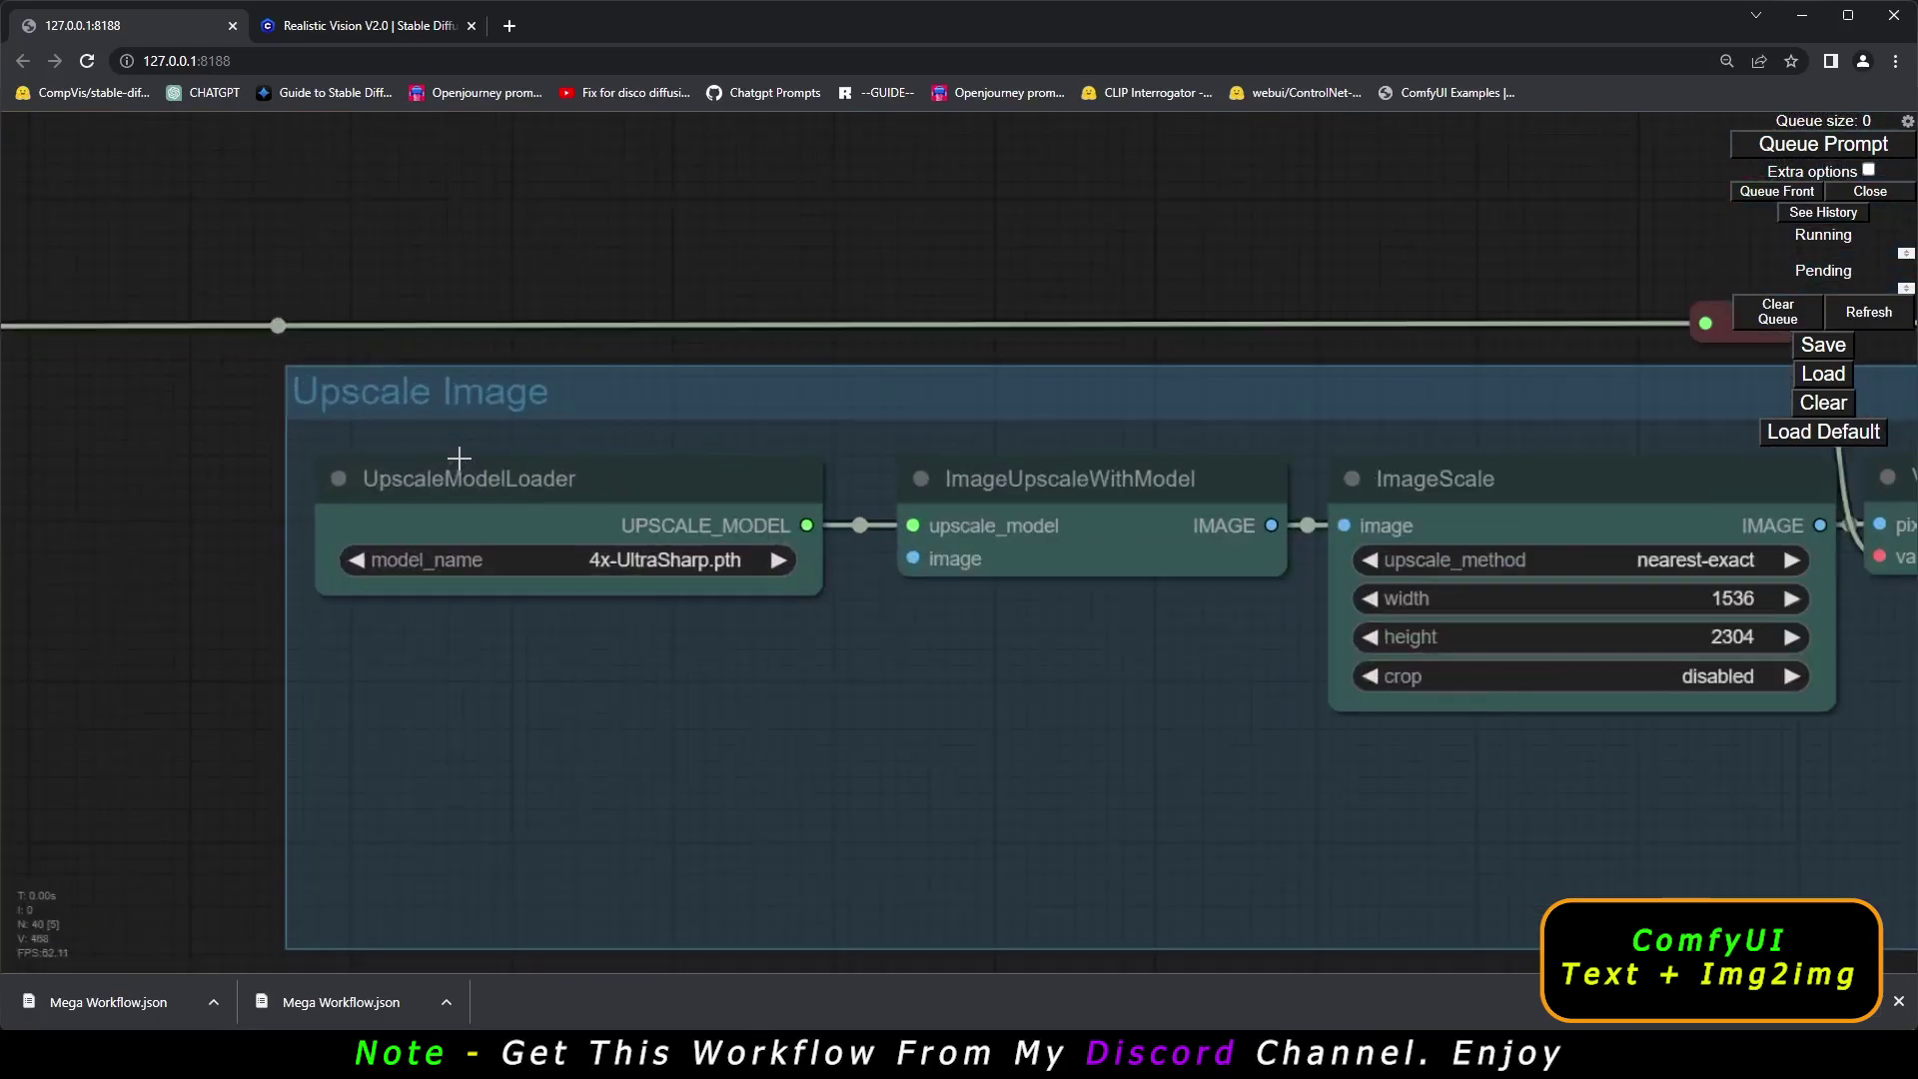
scroll(459, 458, down, 7)
Pan across the upscale groups and back to the prompt and Text2Image groups for a full overview.
drag(350, 602, 712, 456)
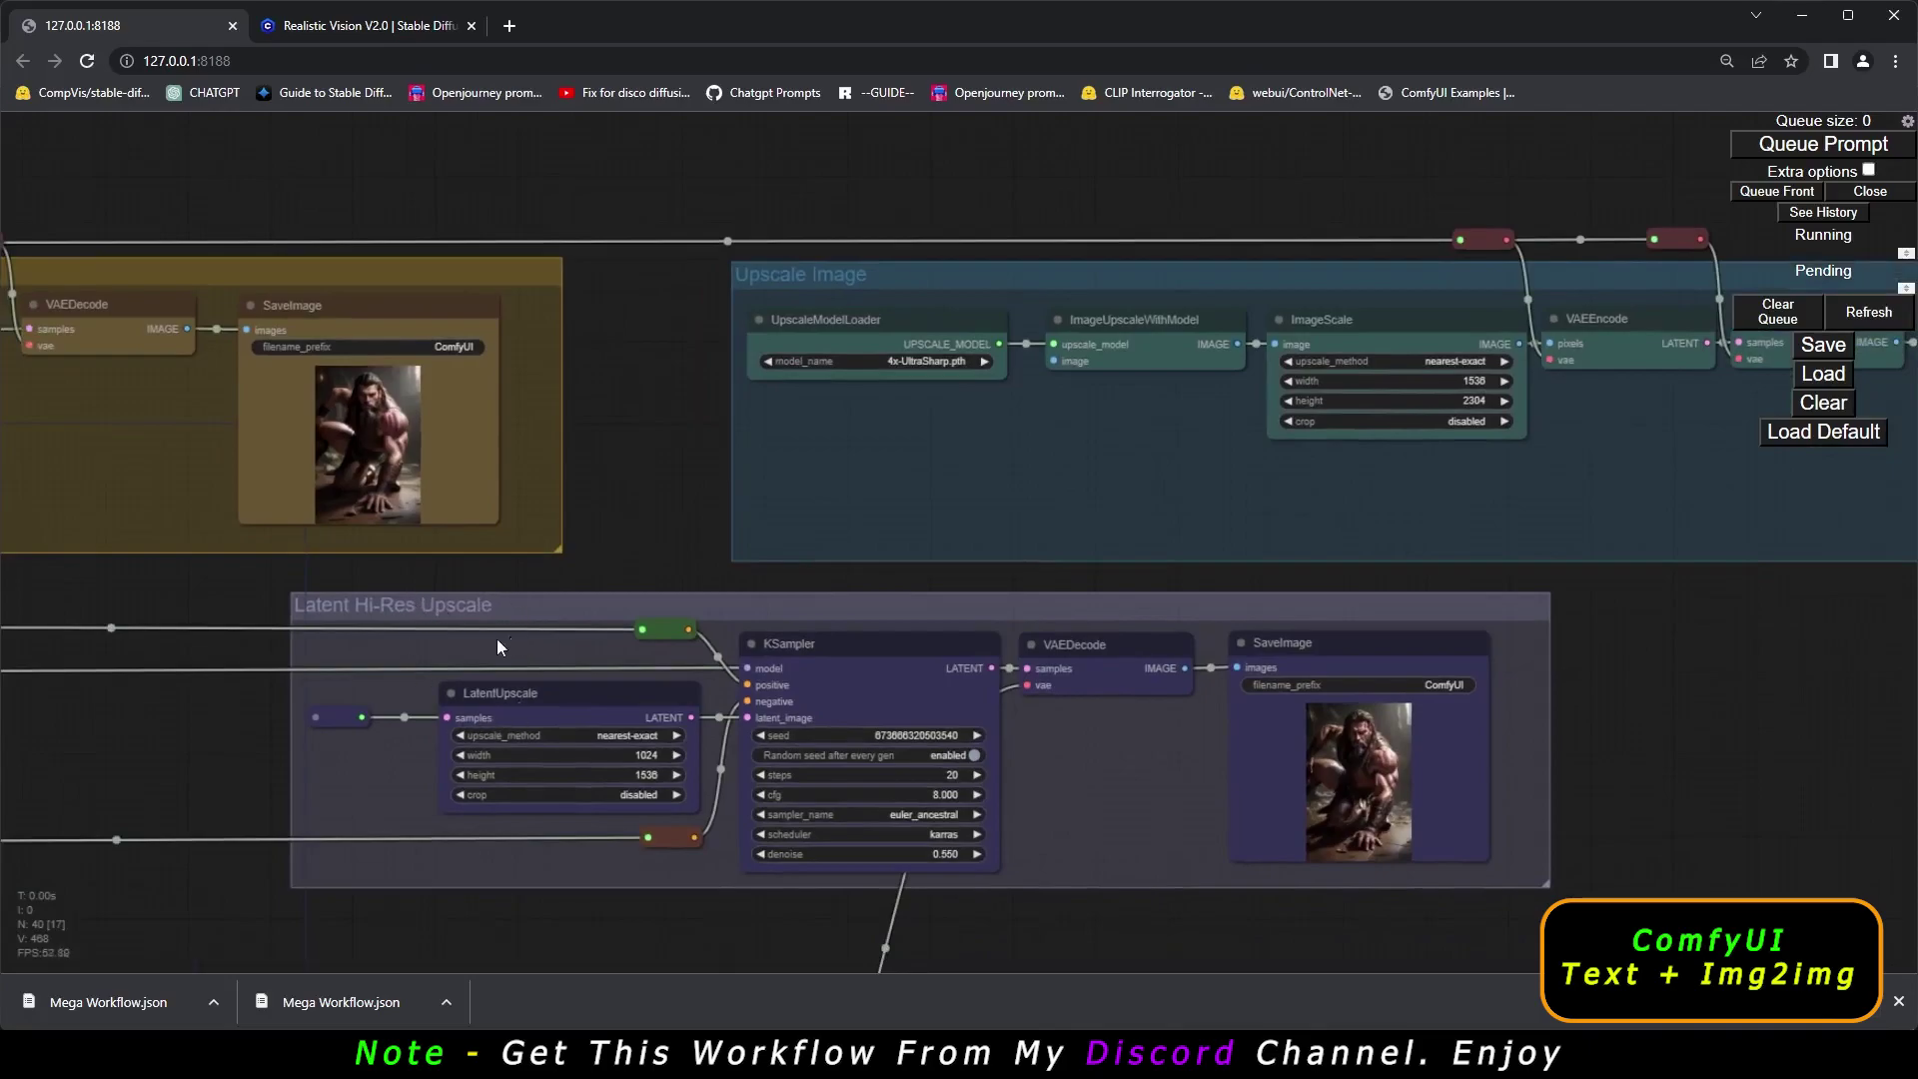
drag(664, 468, 578, 479)
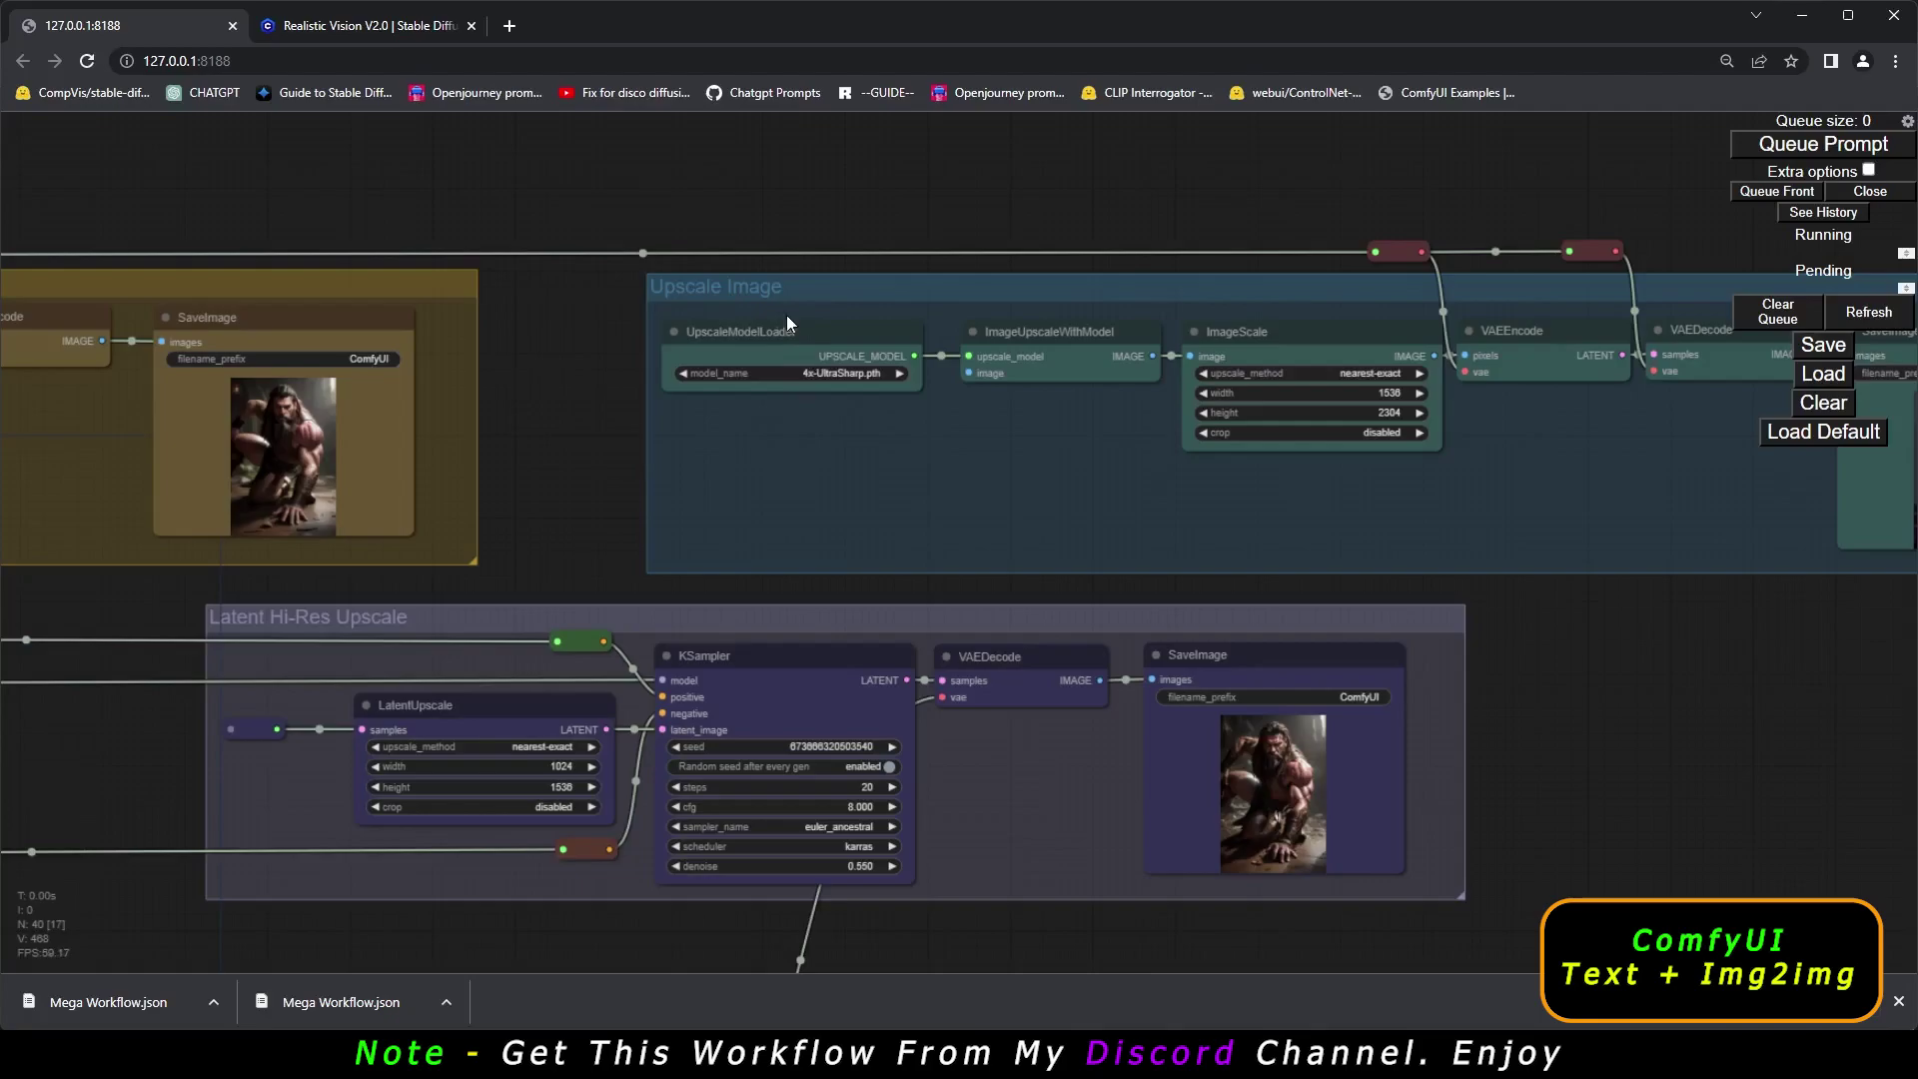
drag(865, 156, 726, 217)
scroll(561, 352, up, 5)
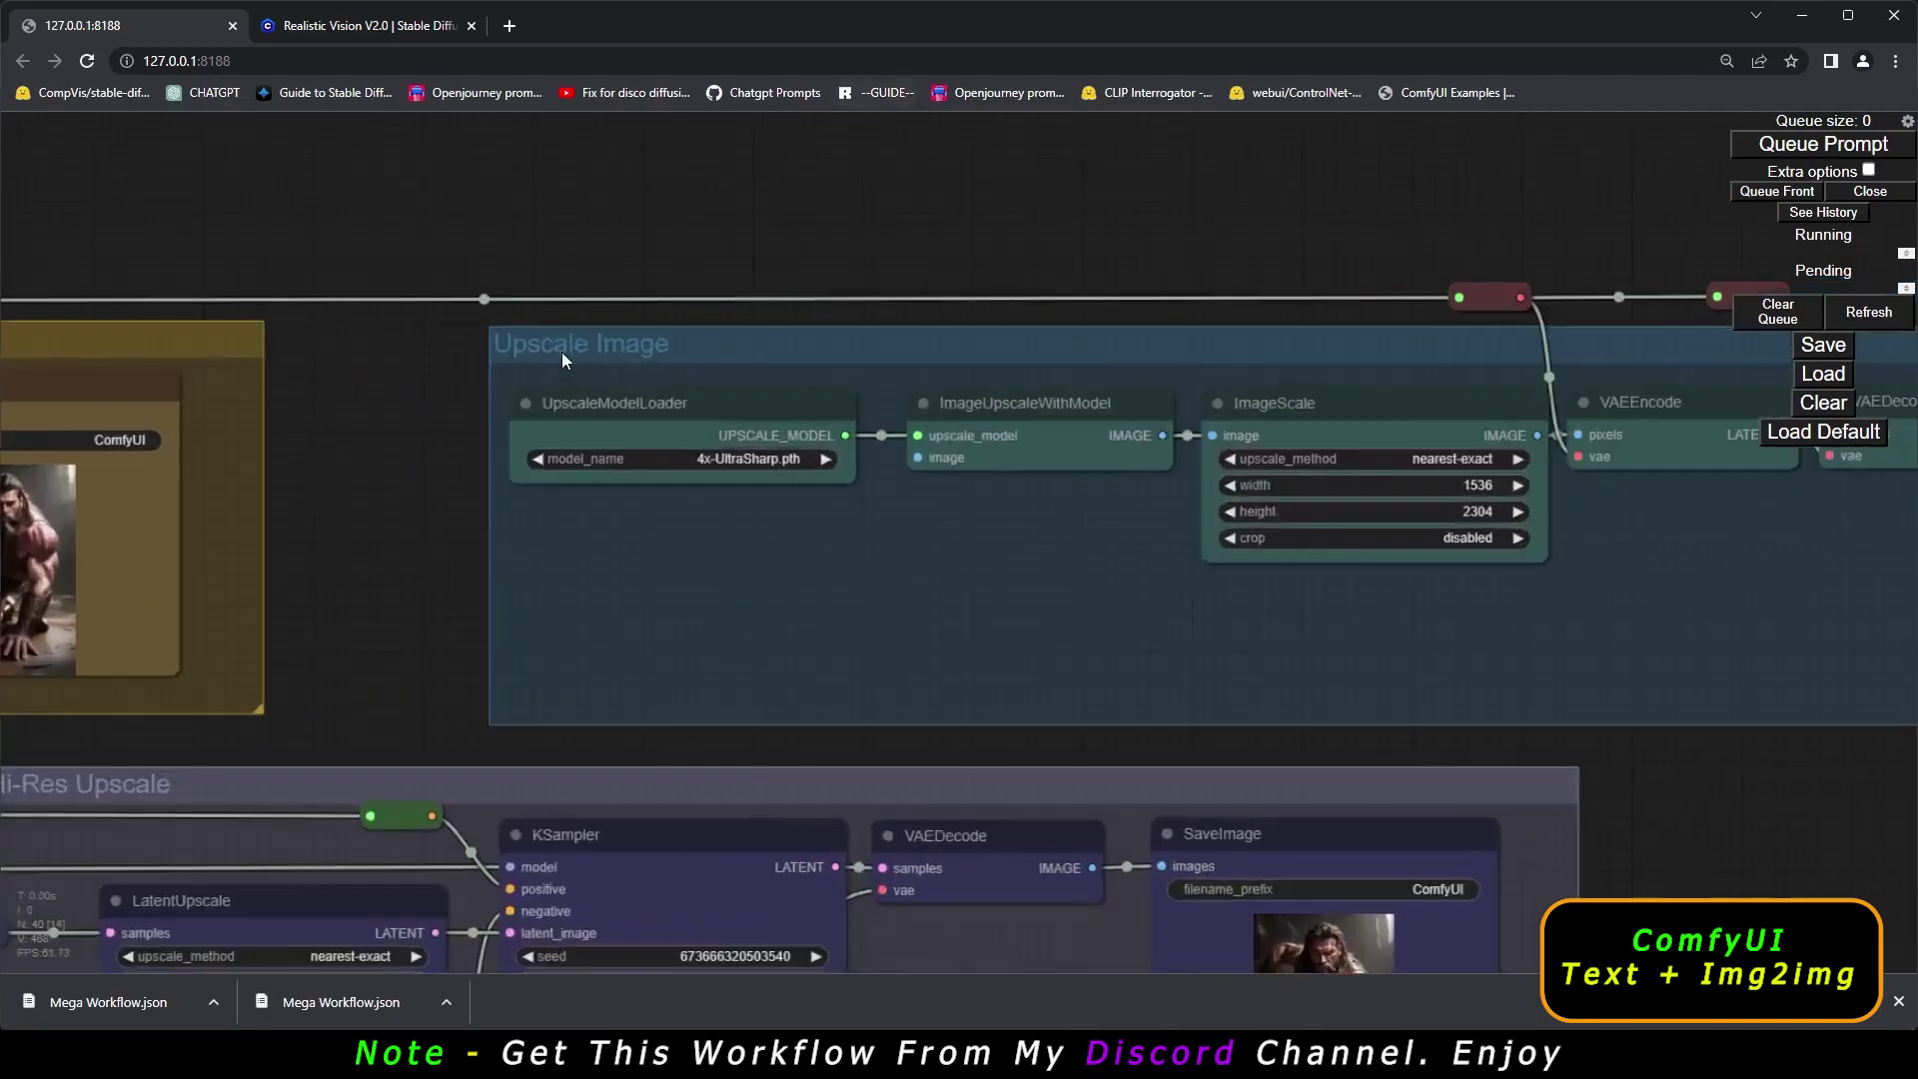
scroll(561, 351, down, 9)
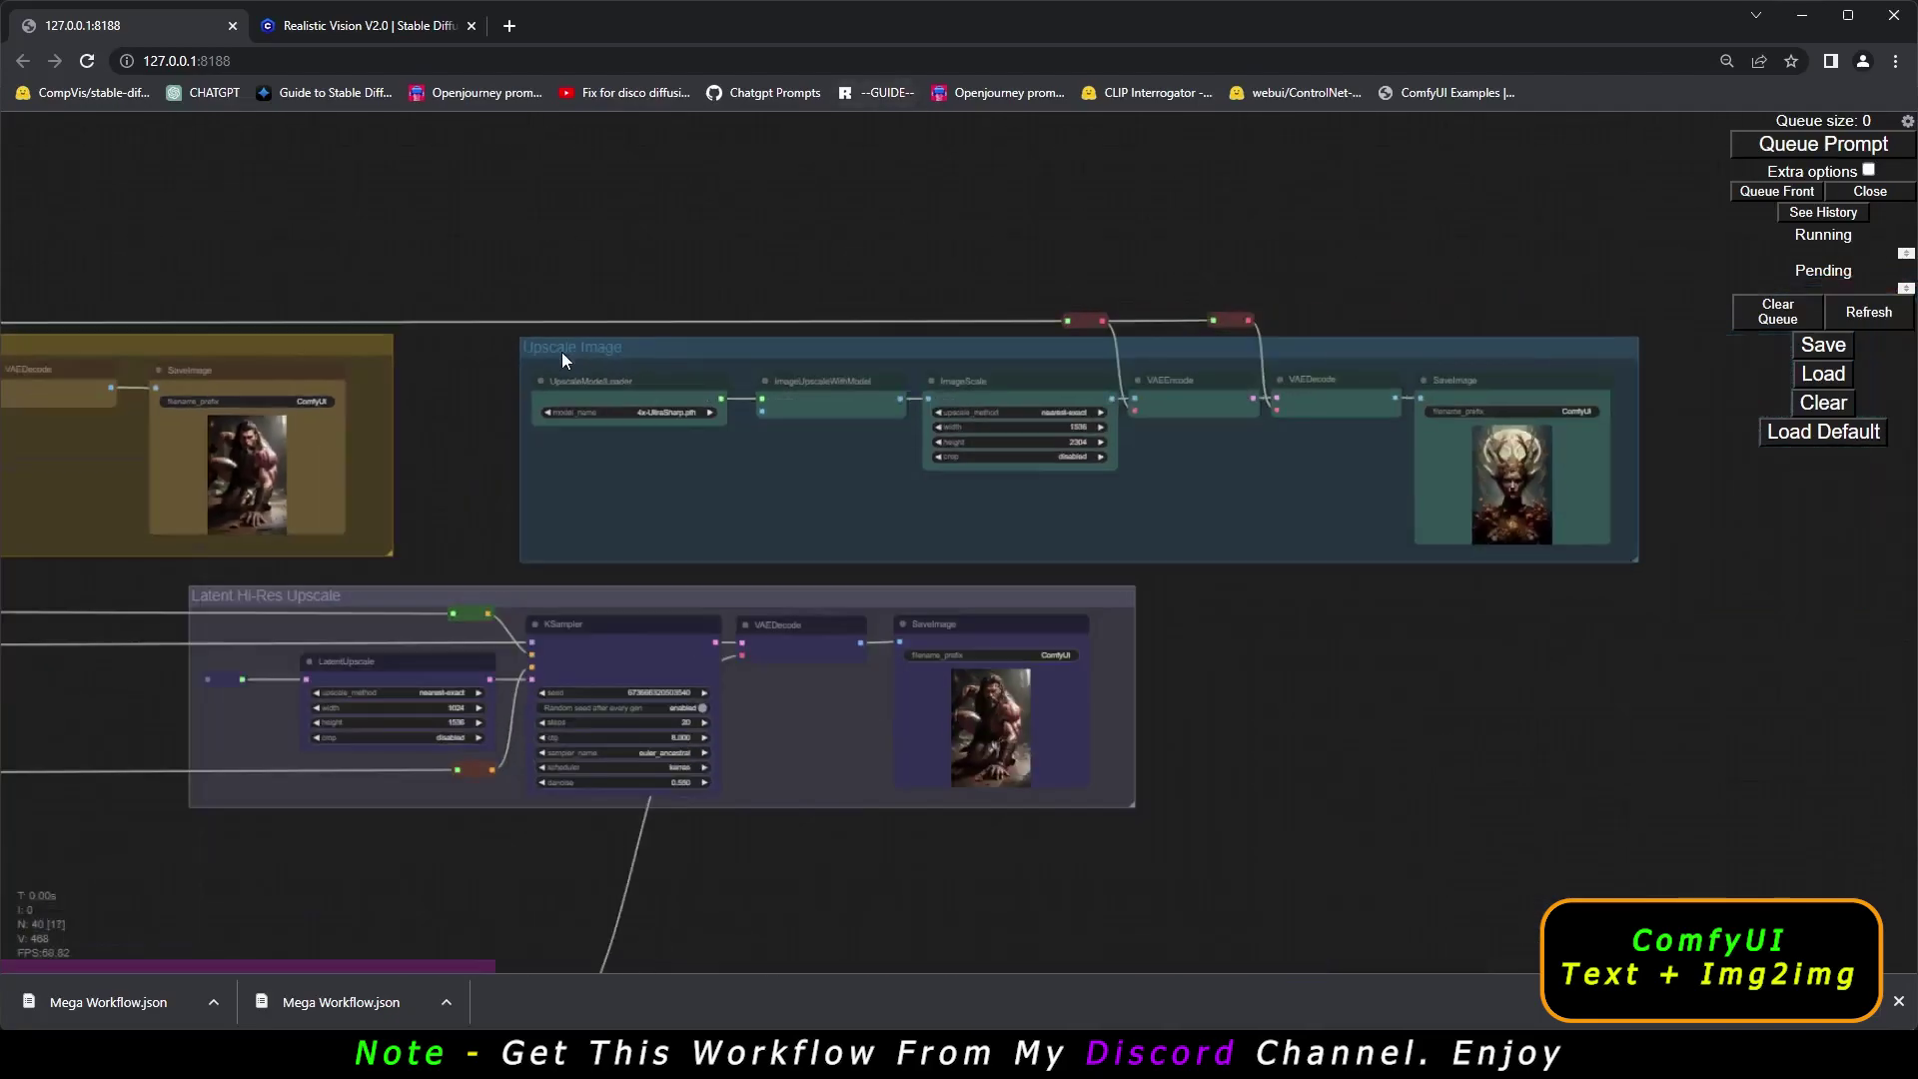
drag(475, 483, 973, 422)
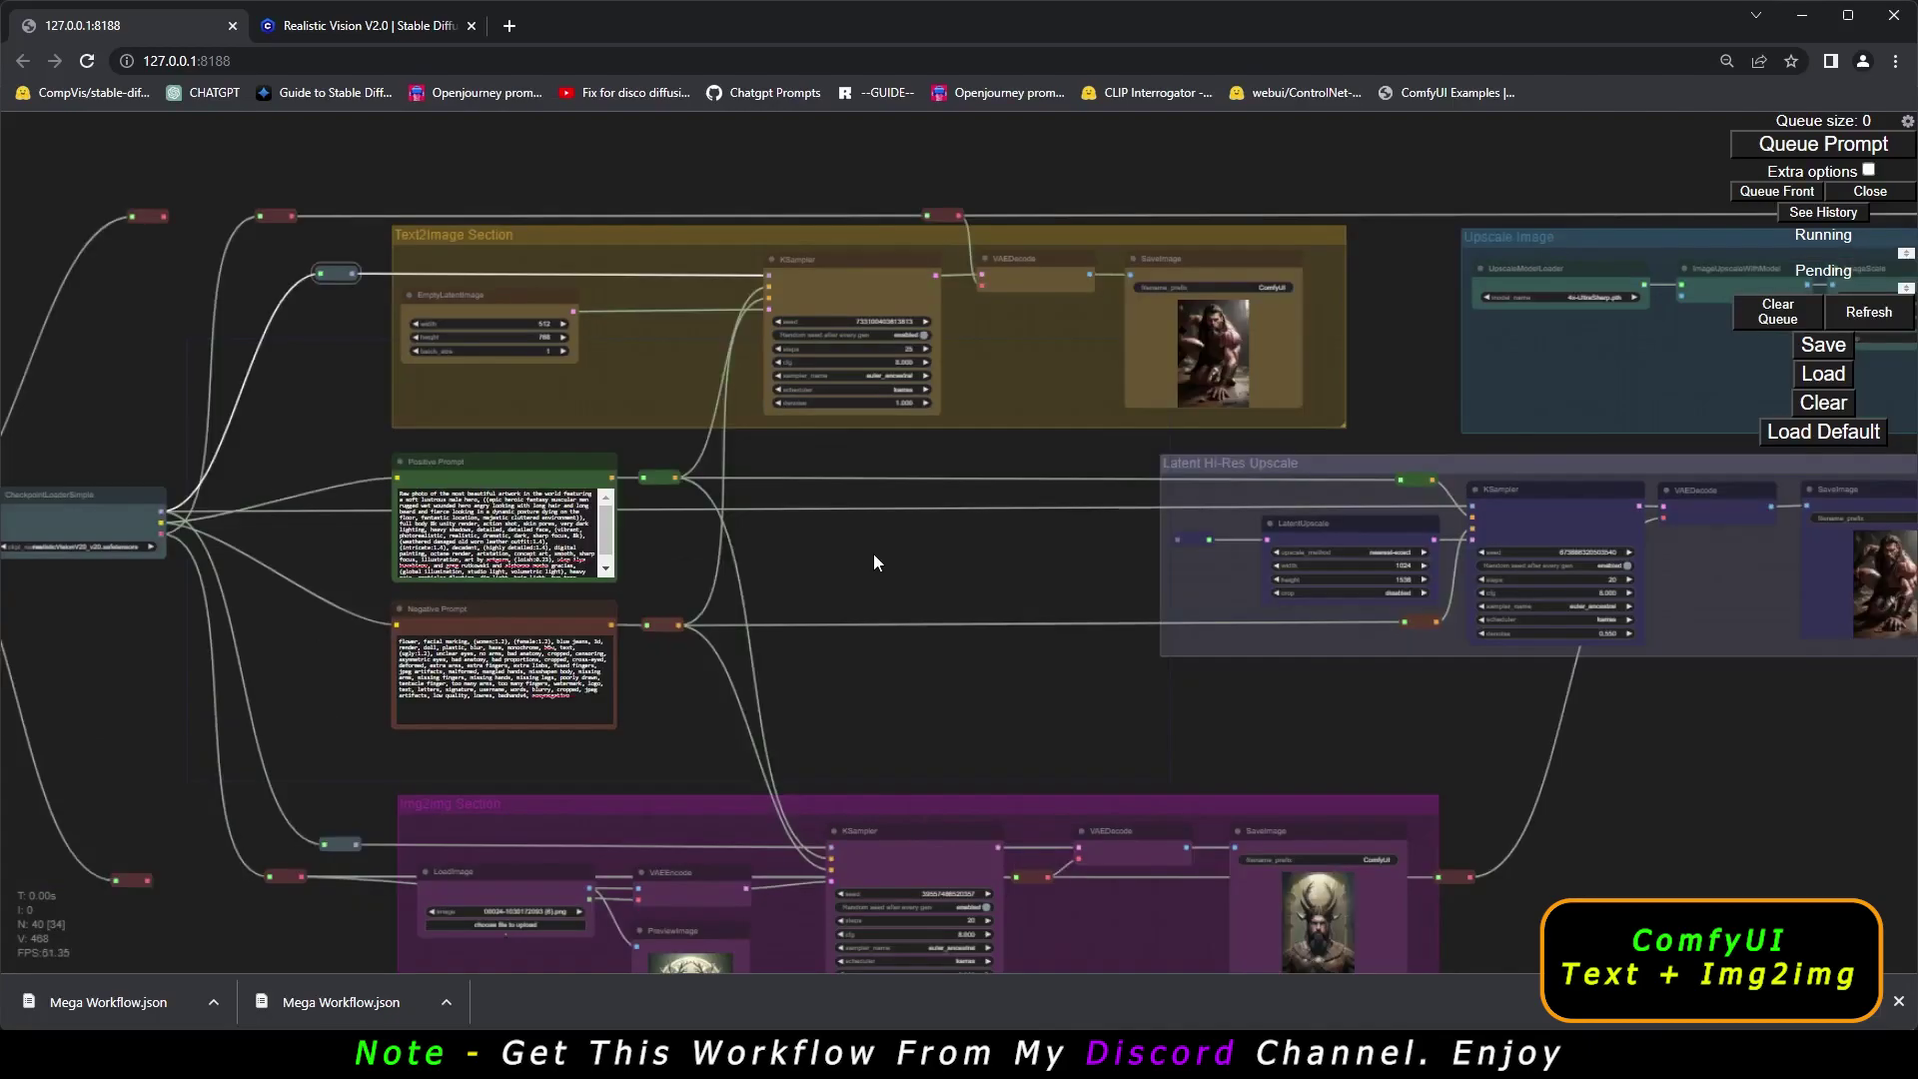
Pan around the full workflow between the Text2Image and Img2img sections.
drag(873, 553, 945, 567)
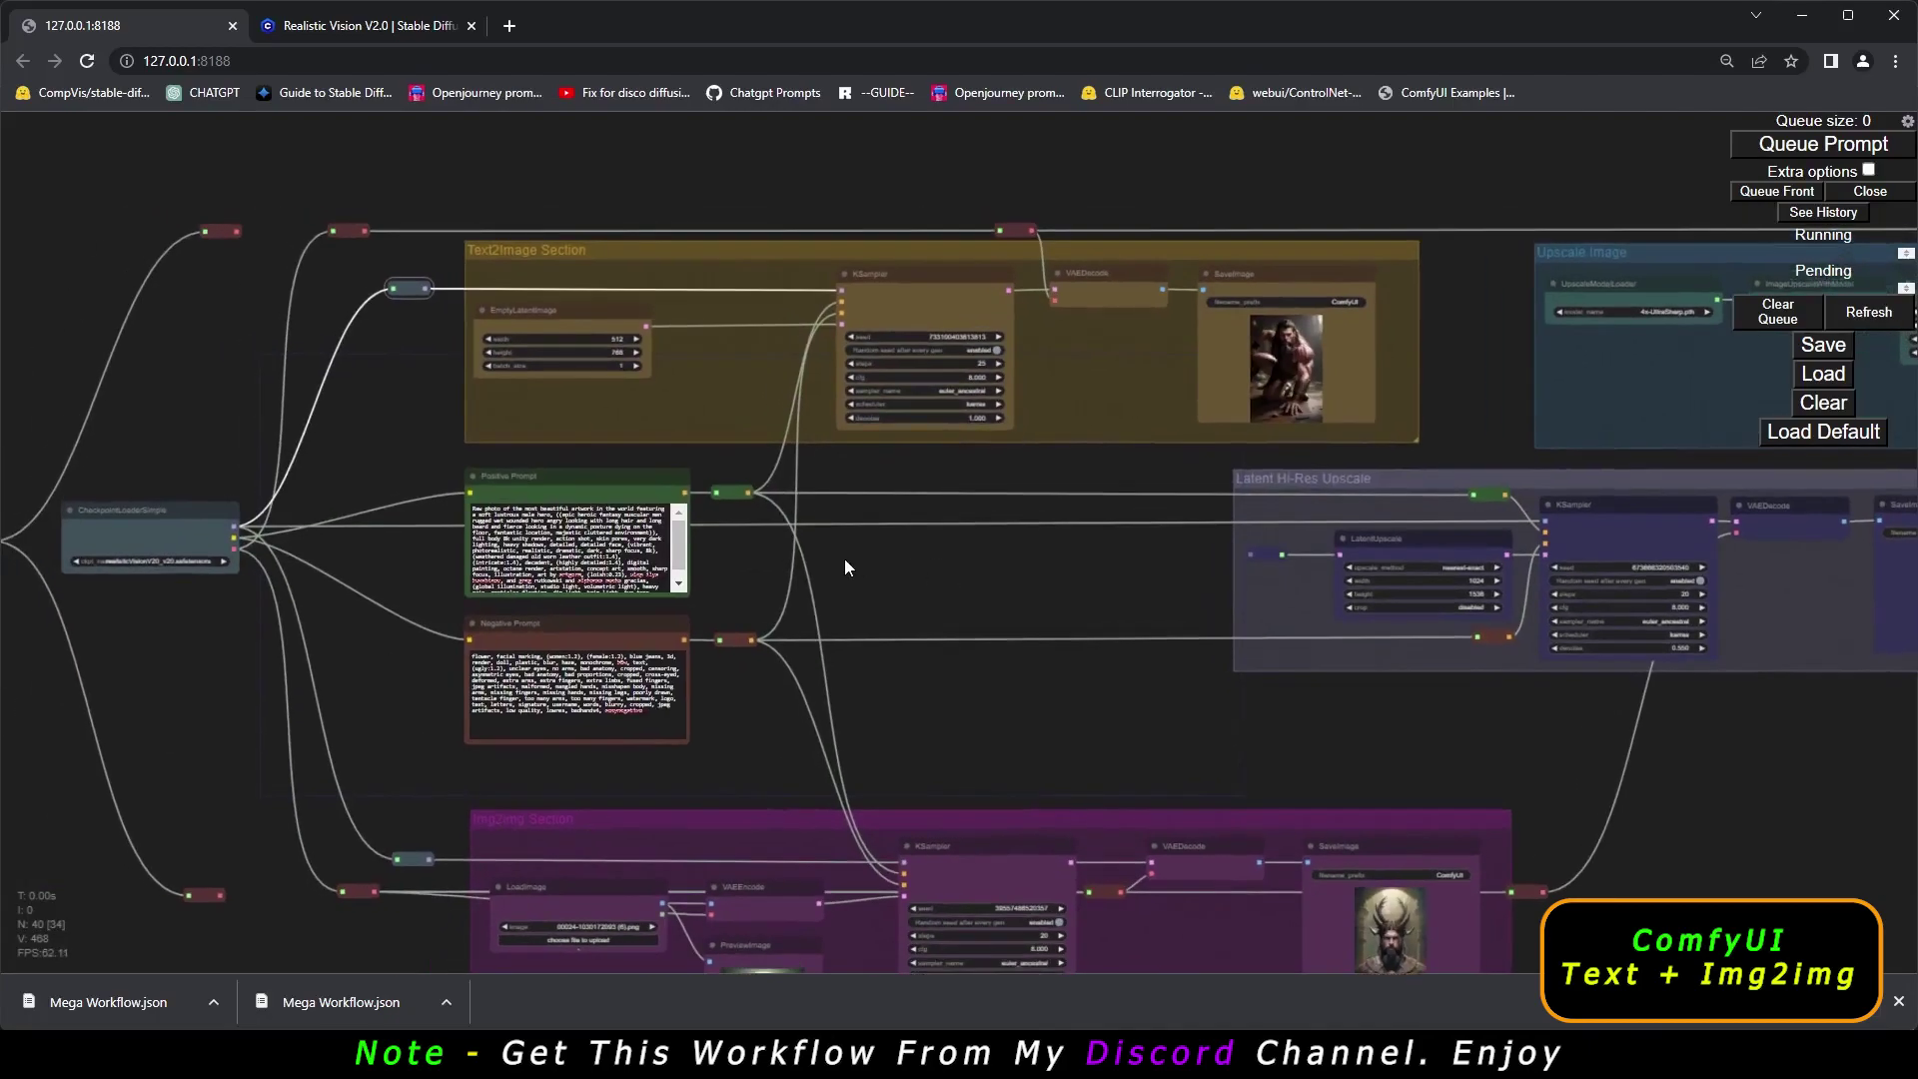
scroll(844, 567, up, 2)
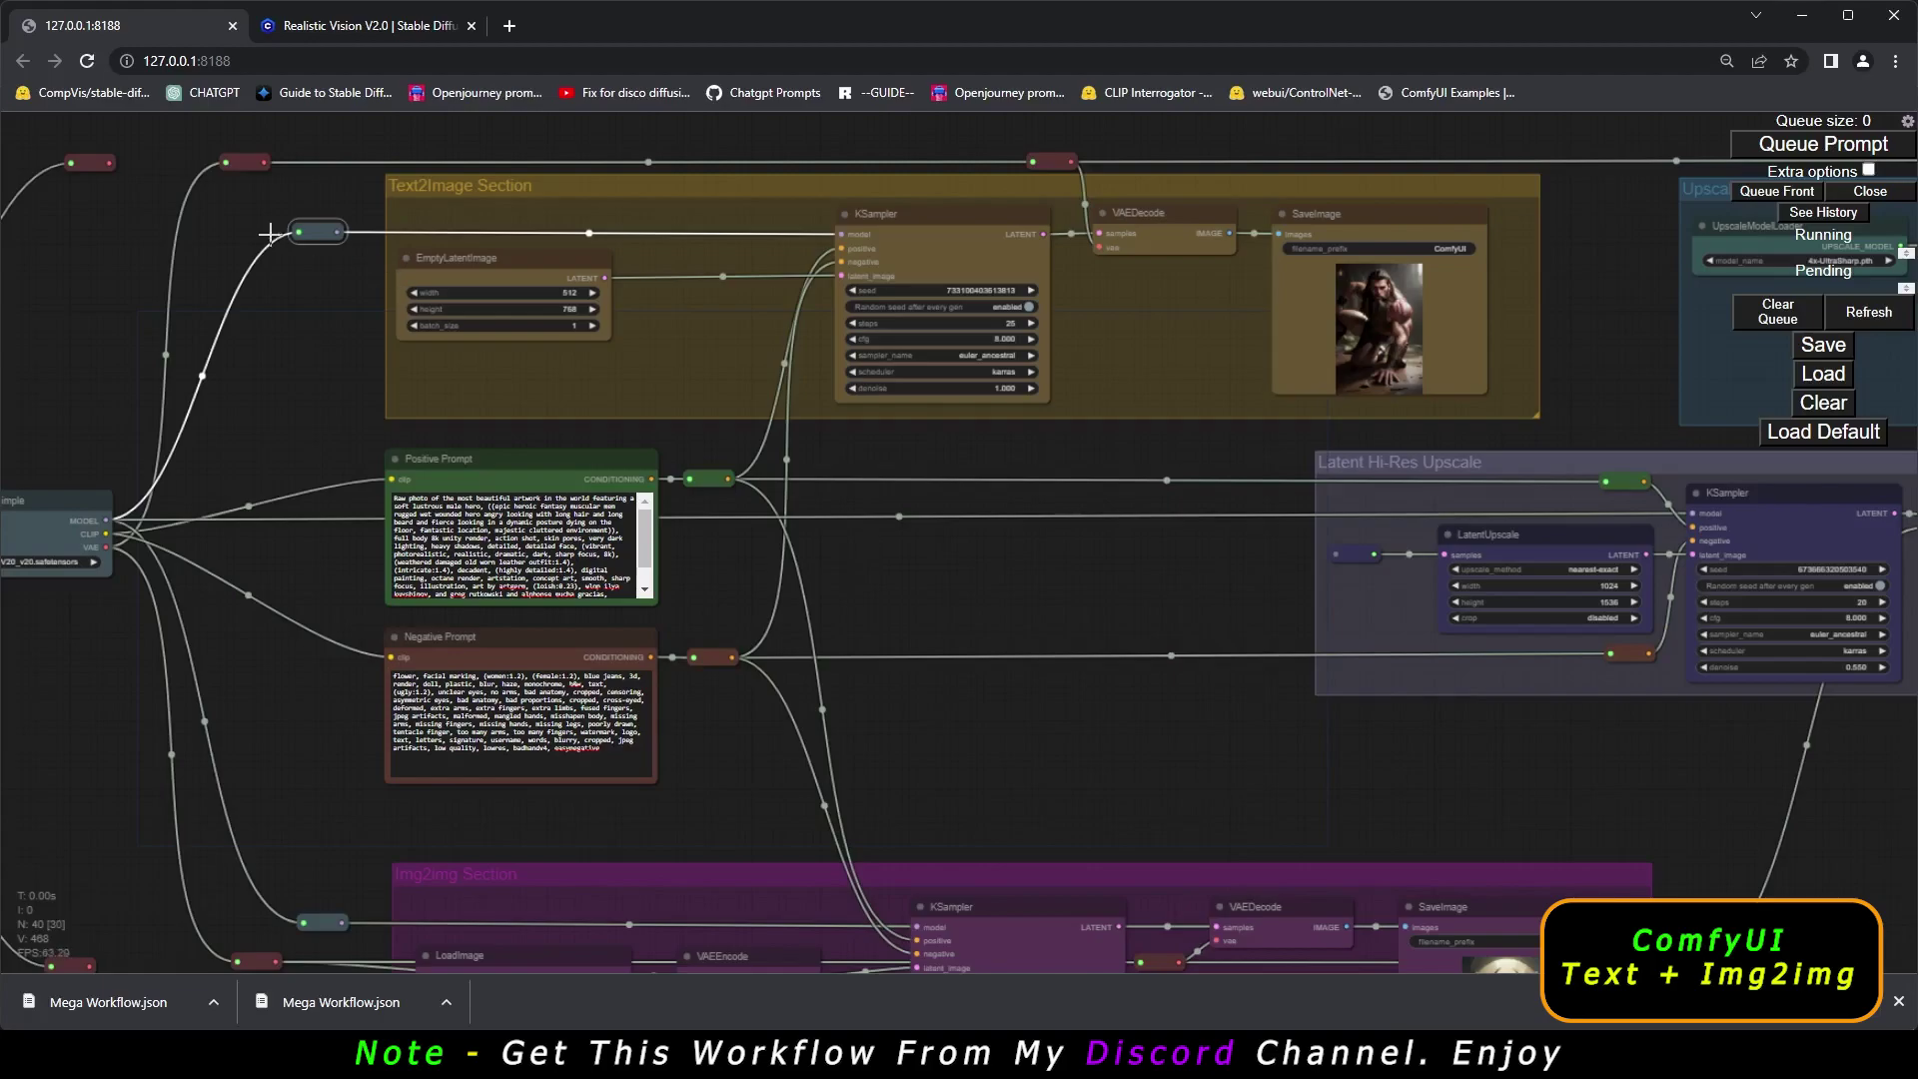
drag(114, 240, 235, 240)
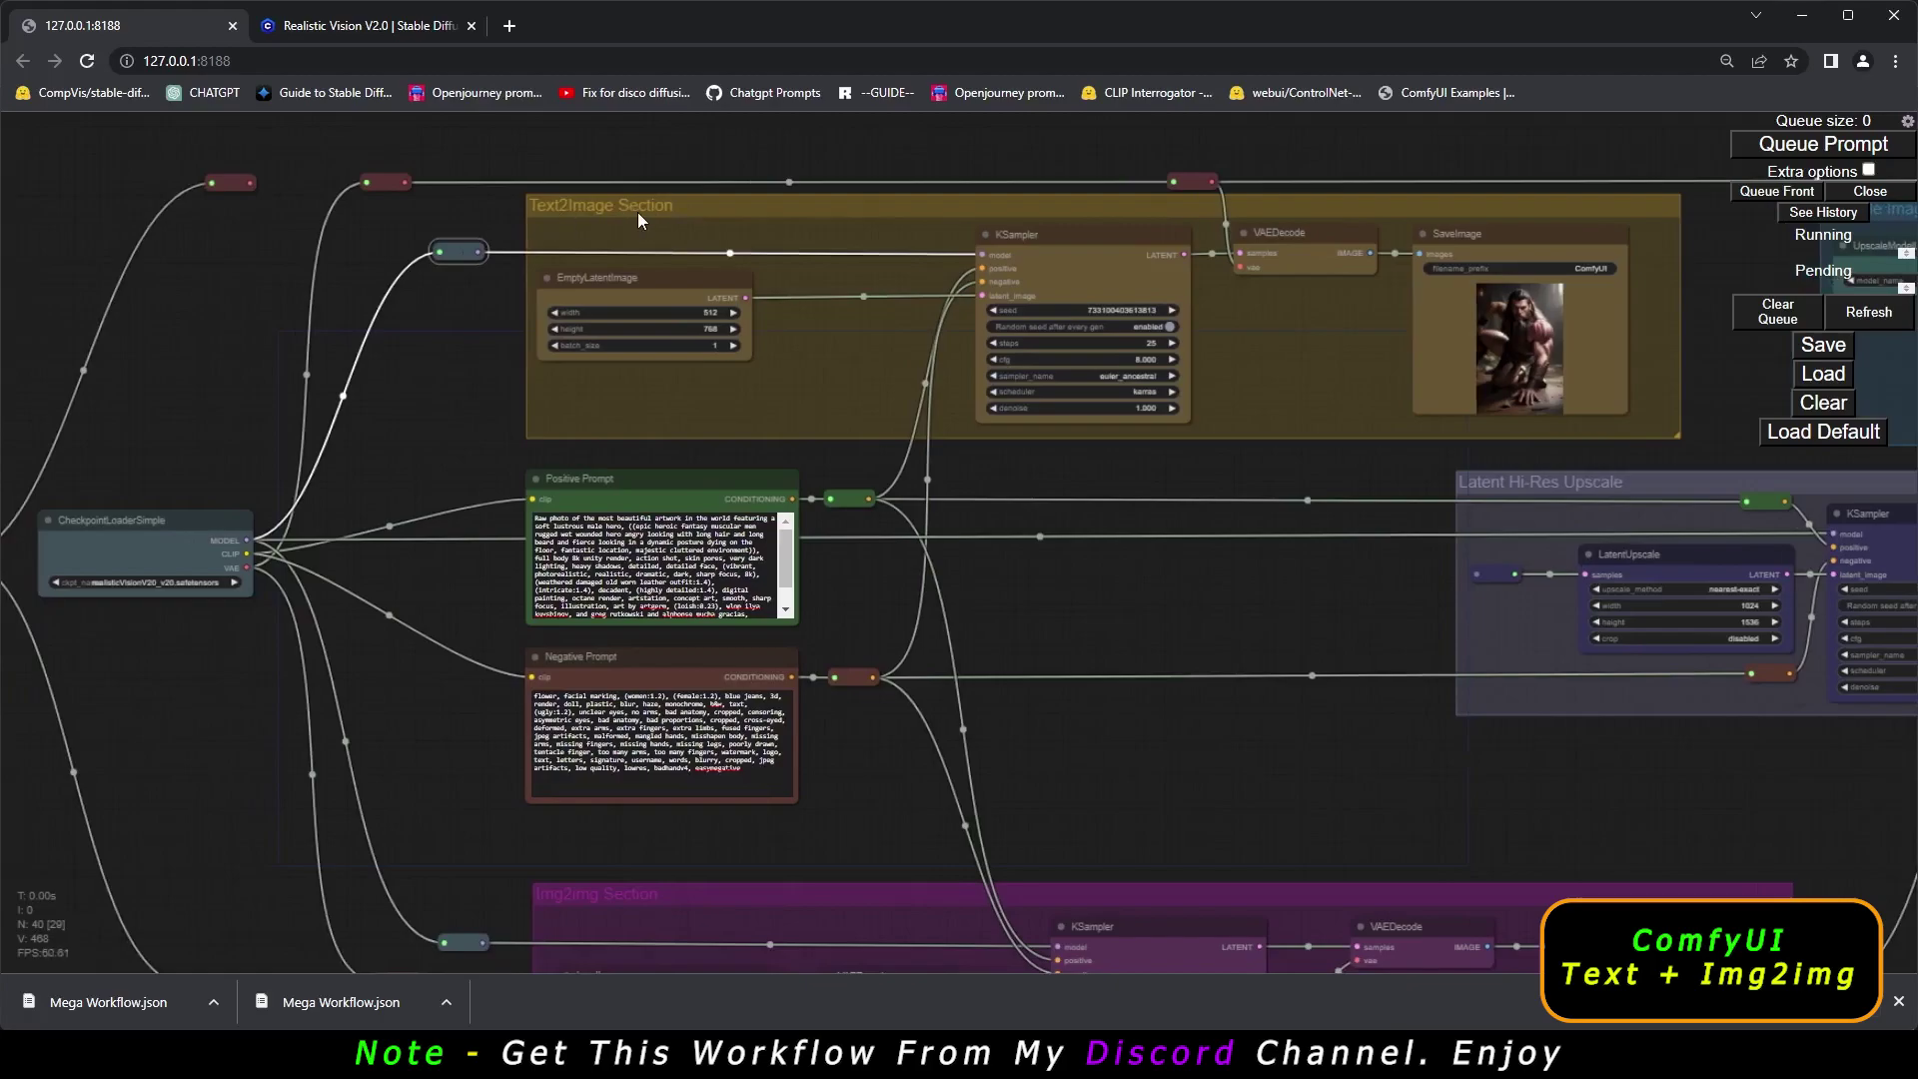
drag(188, 328, 211, 33)
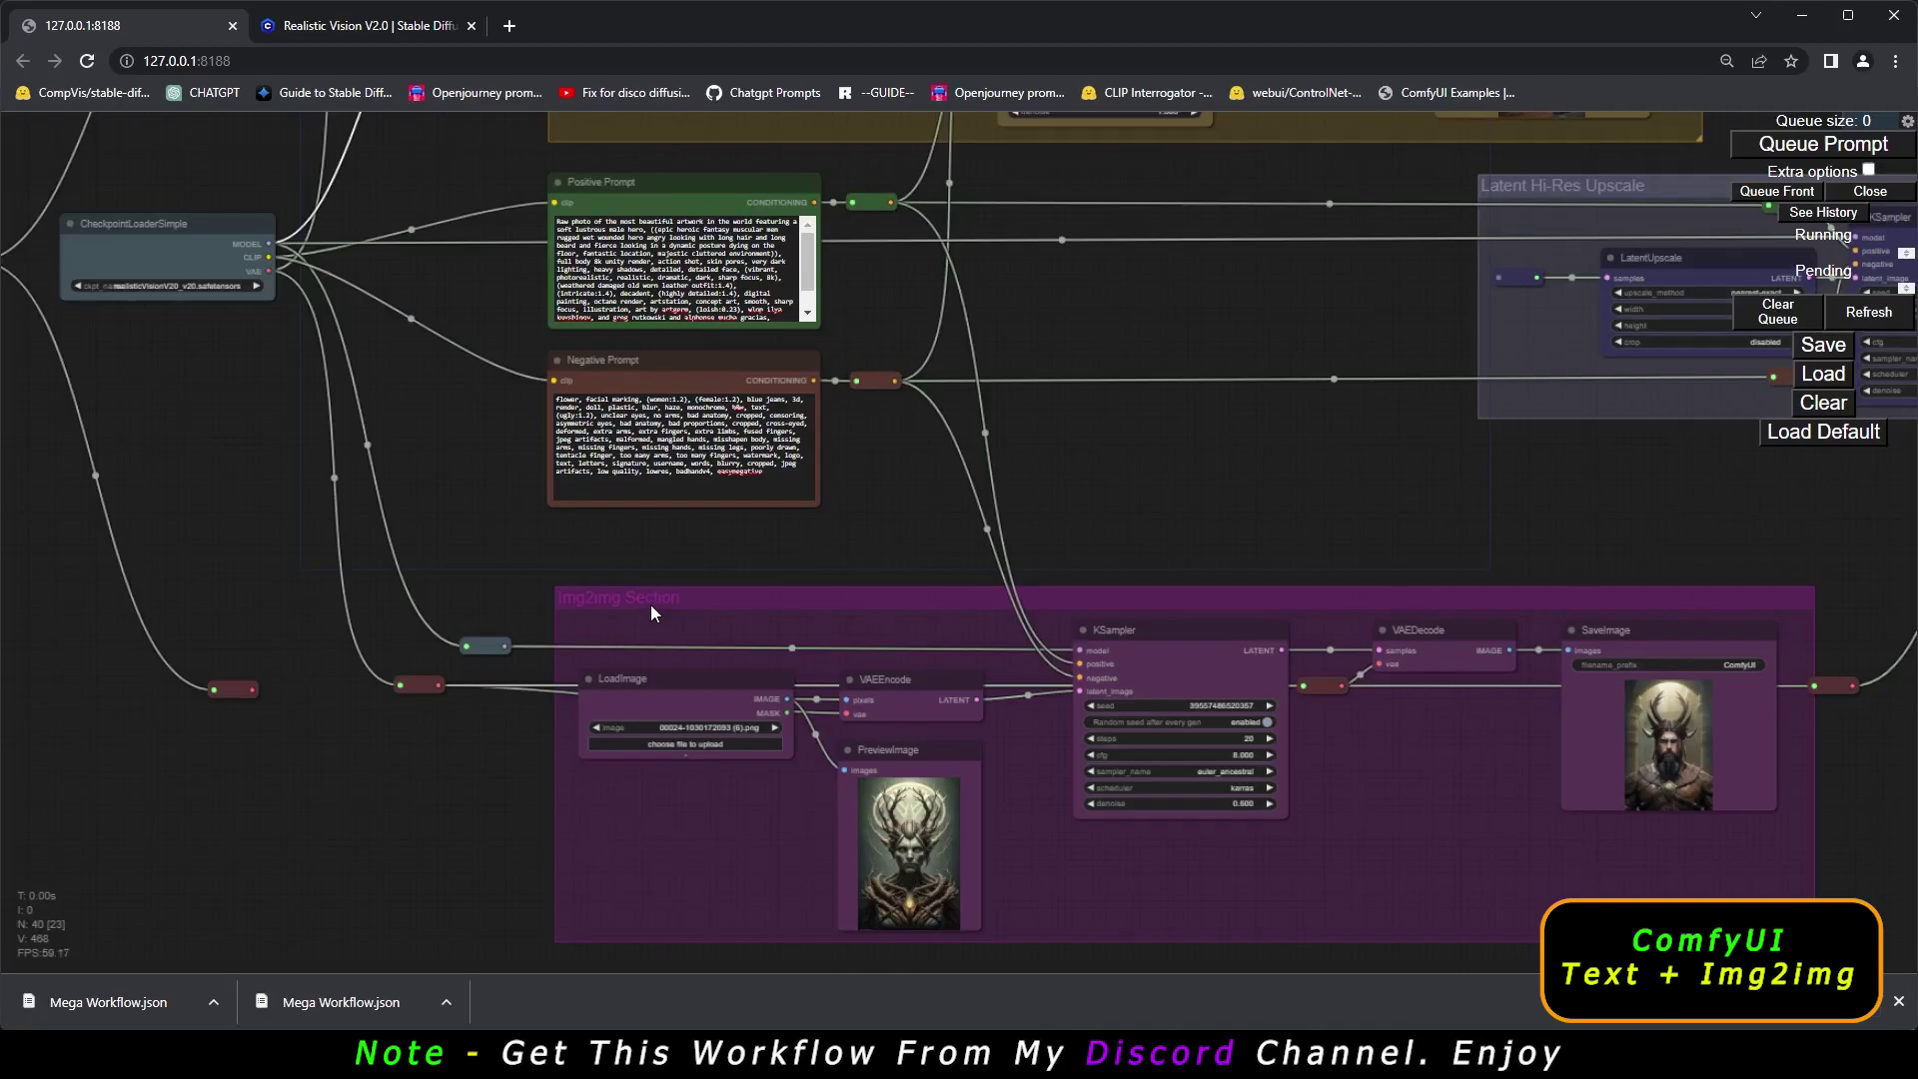
scroll(650, 604, down, 2)
drag(284, 458, 240, 652)
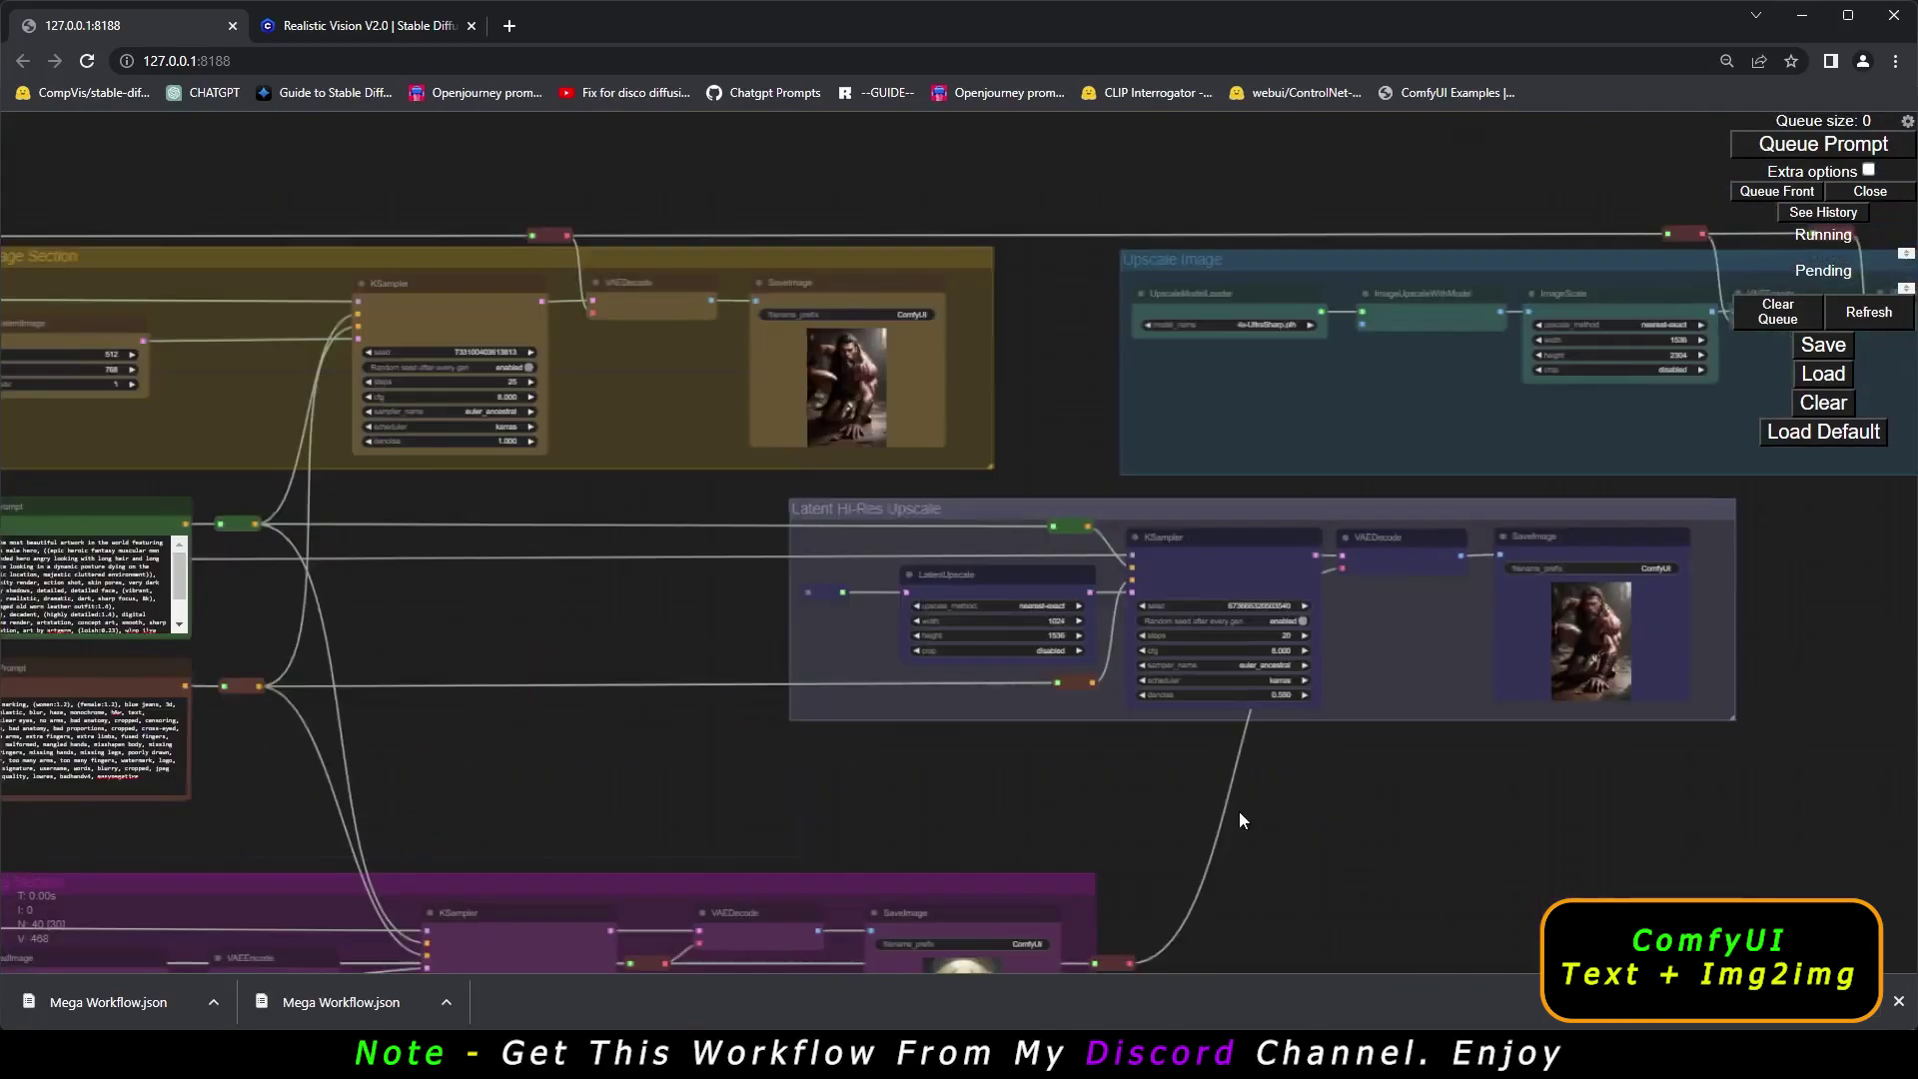
Zoom in on the VAELoader and realisticVisionV20_v20 checkpoint loader on the left.
drag(1238, 811, 1646, 779)
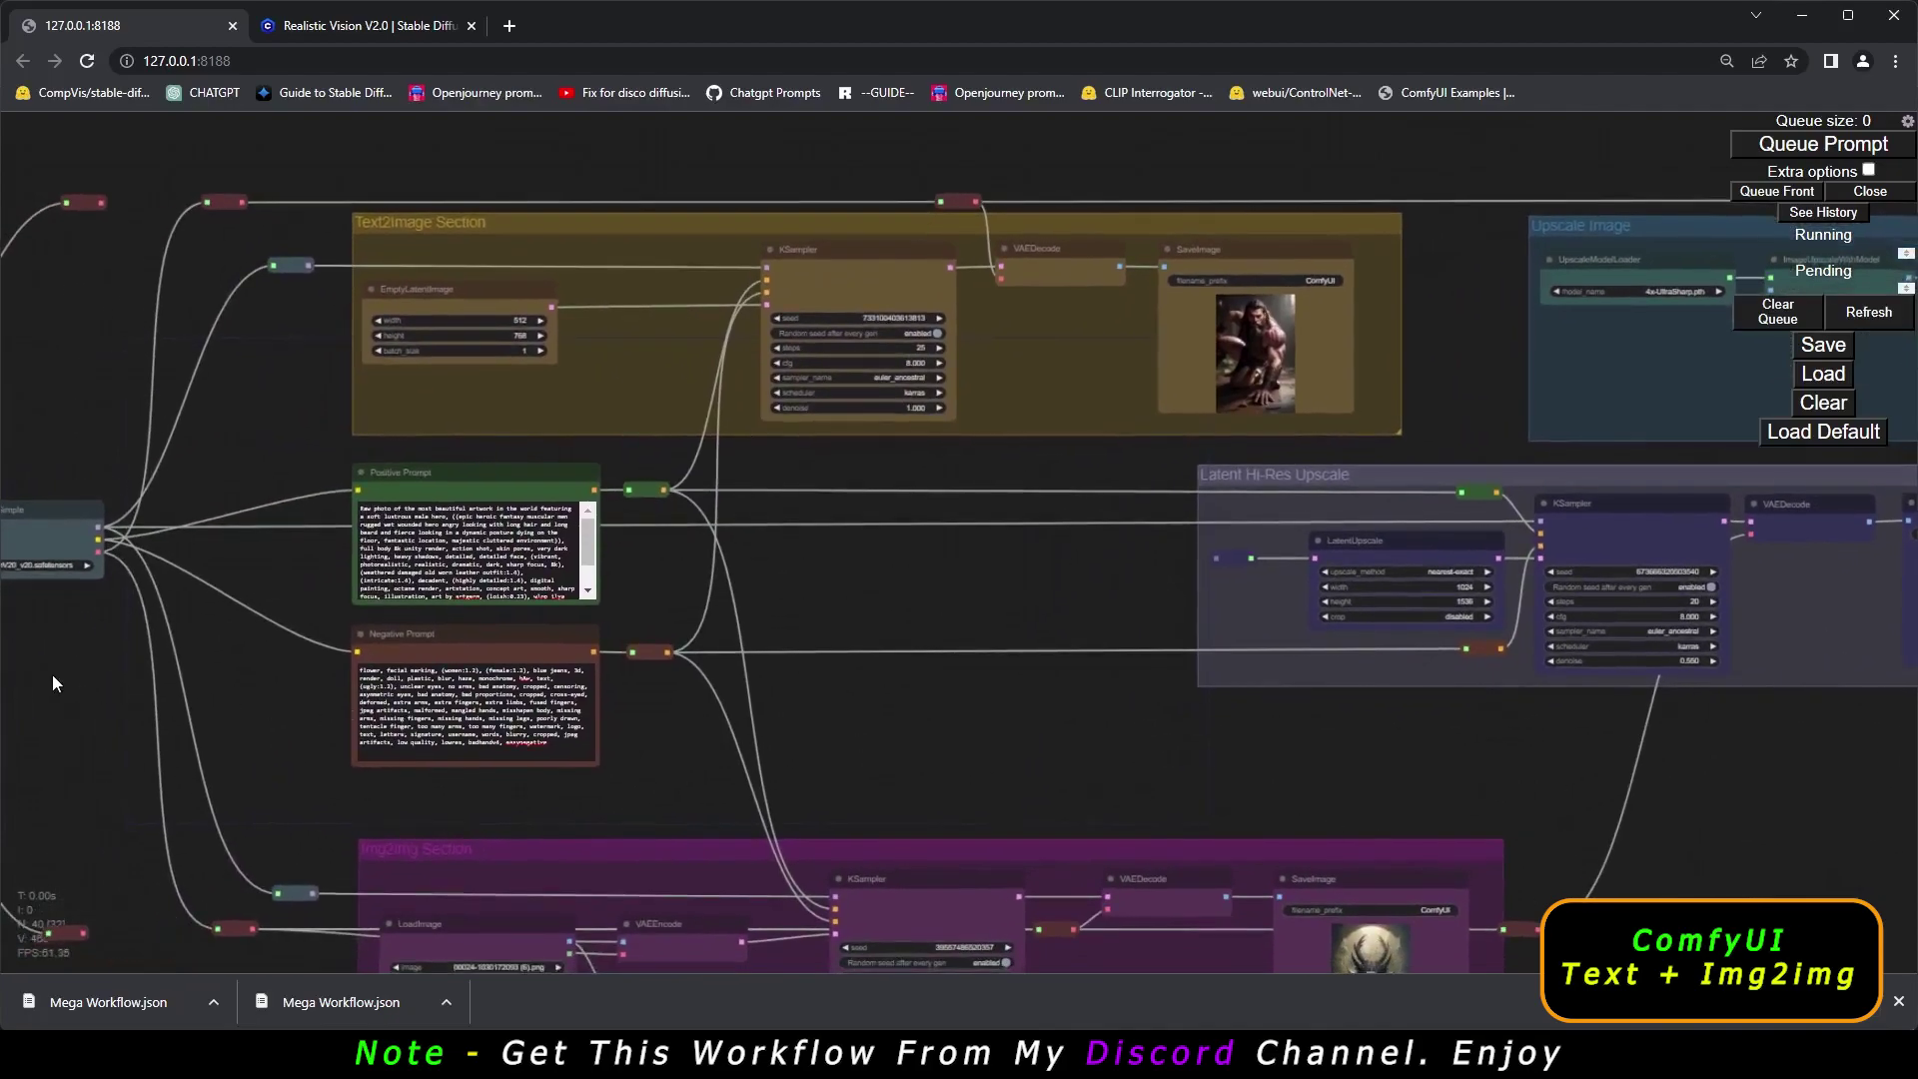
drag(52, 674, 560, 679)
scroll(262, 663, up, 4)
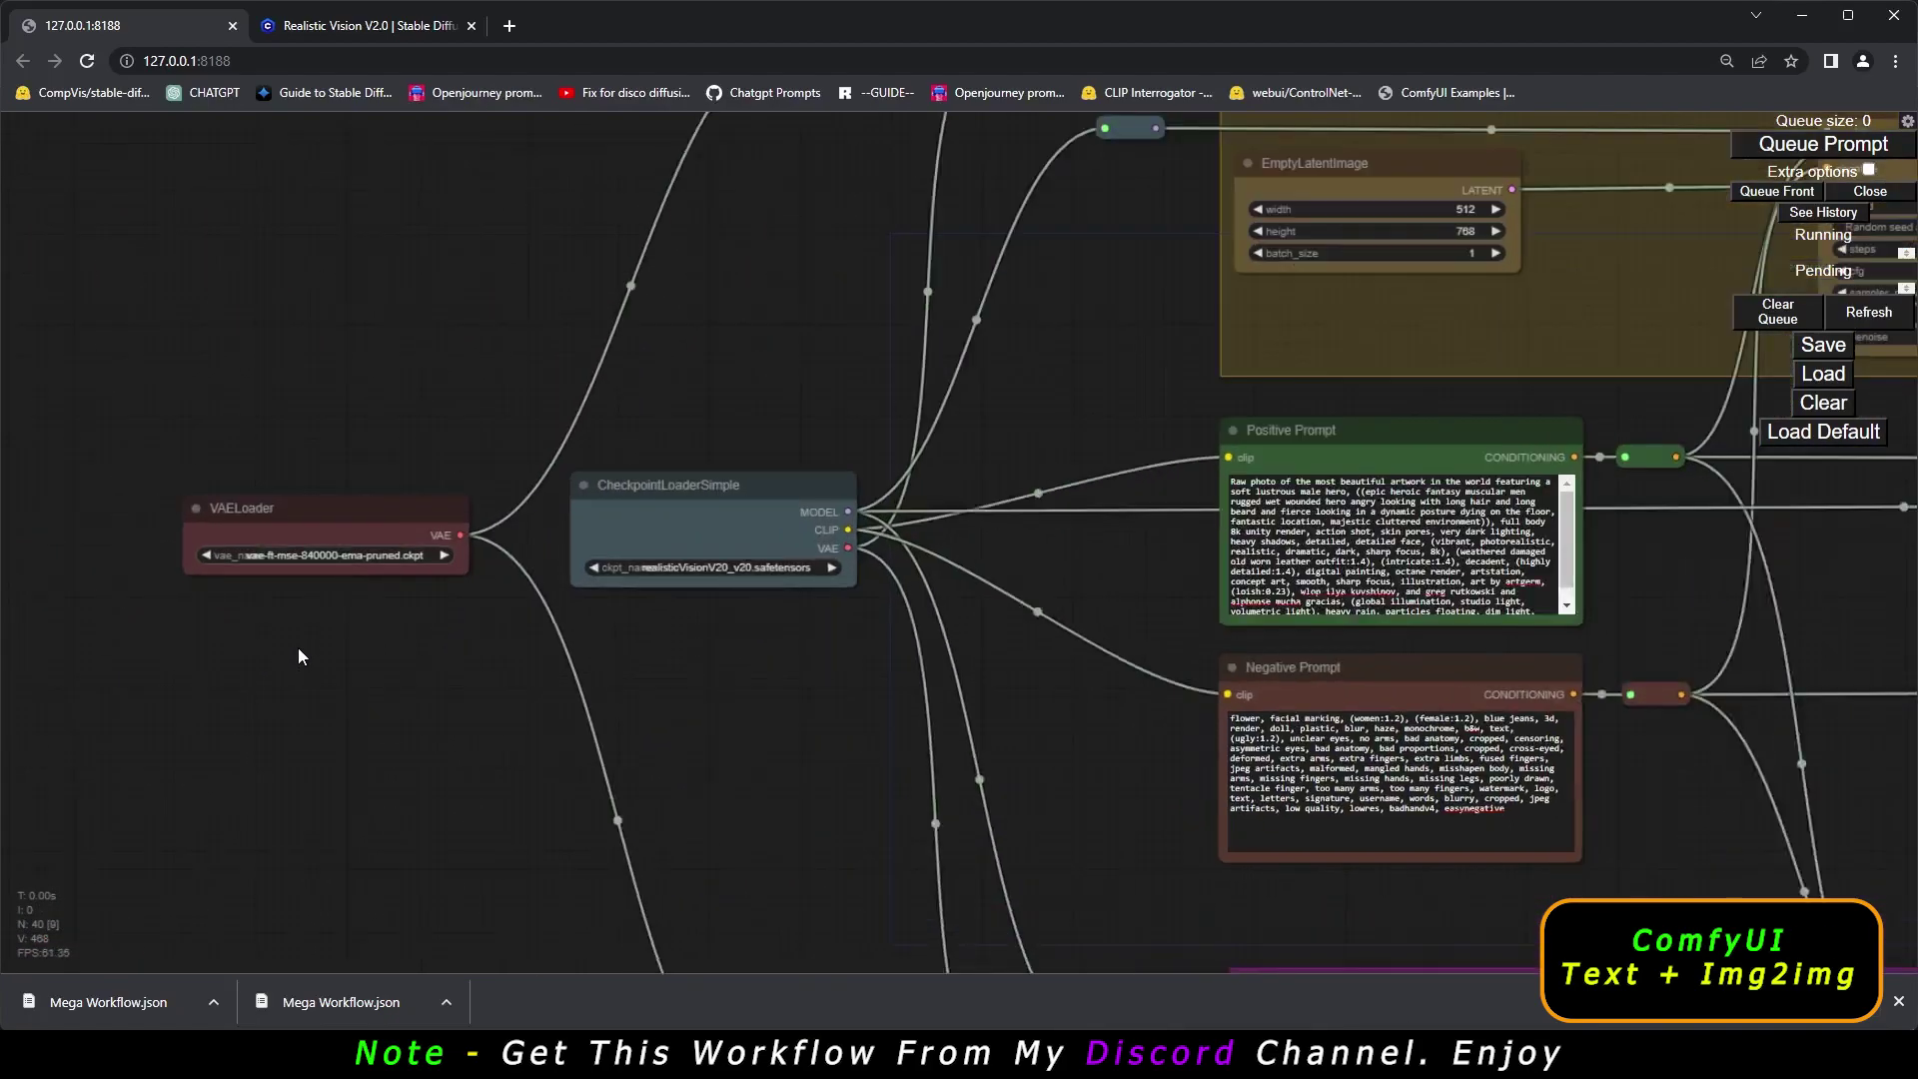
Read the VAELoader's vae-ft-mse-840000-ema-pruned.ckpt up close, then zoom out to the prompts and Img2img section.
drag(225, 588, 300, 633)
scroll(300, 633, up, 6)
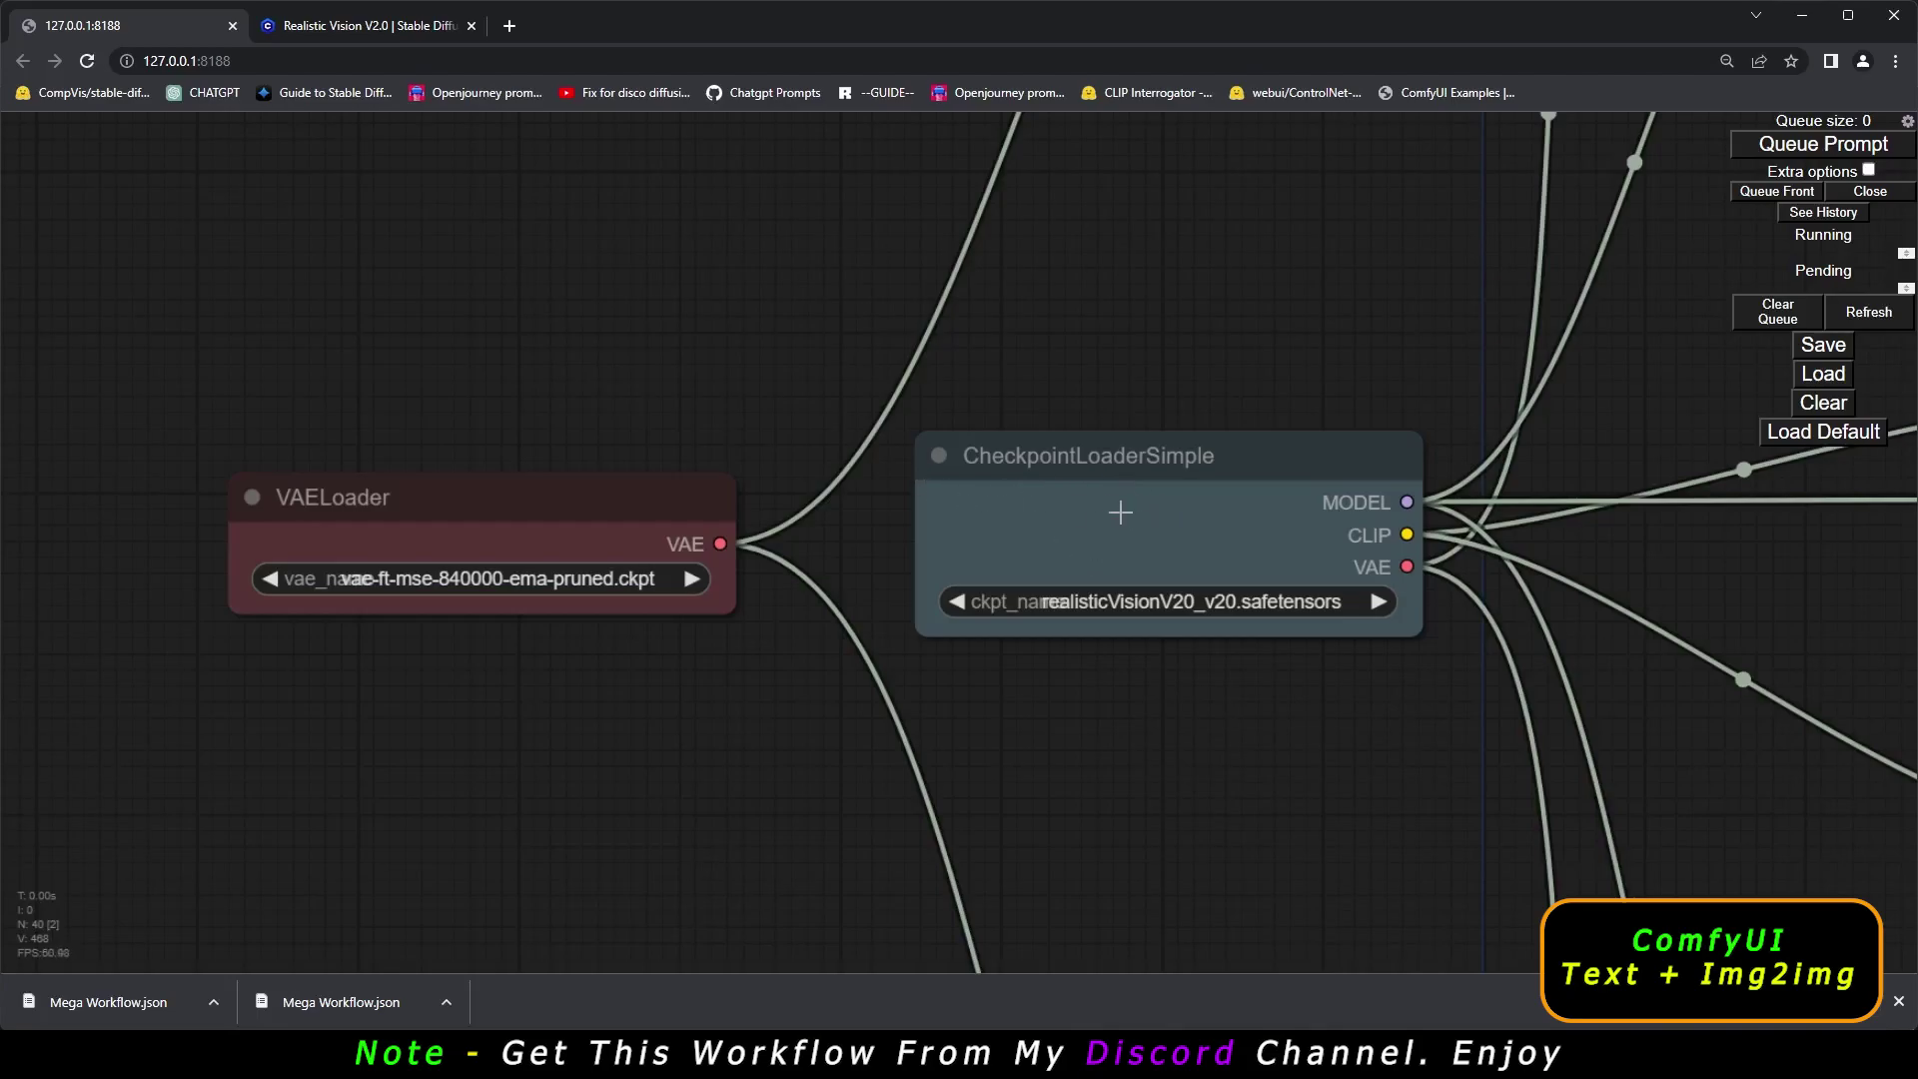
scroll(1190, 787, down, 5)
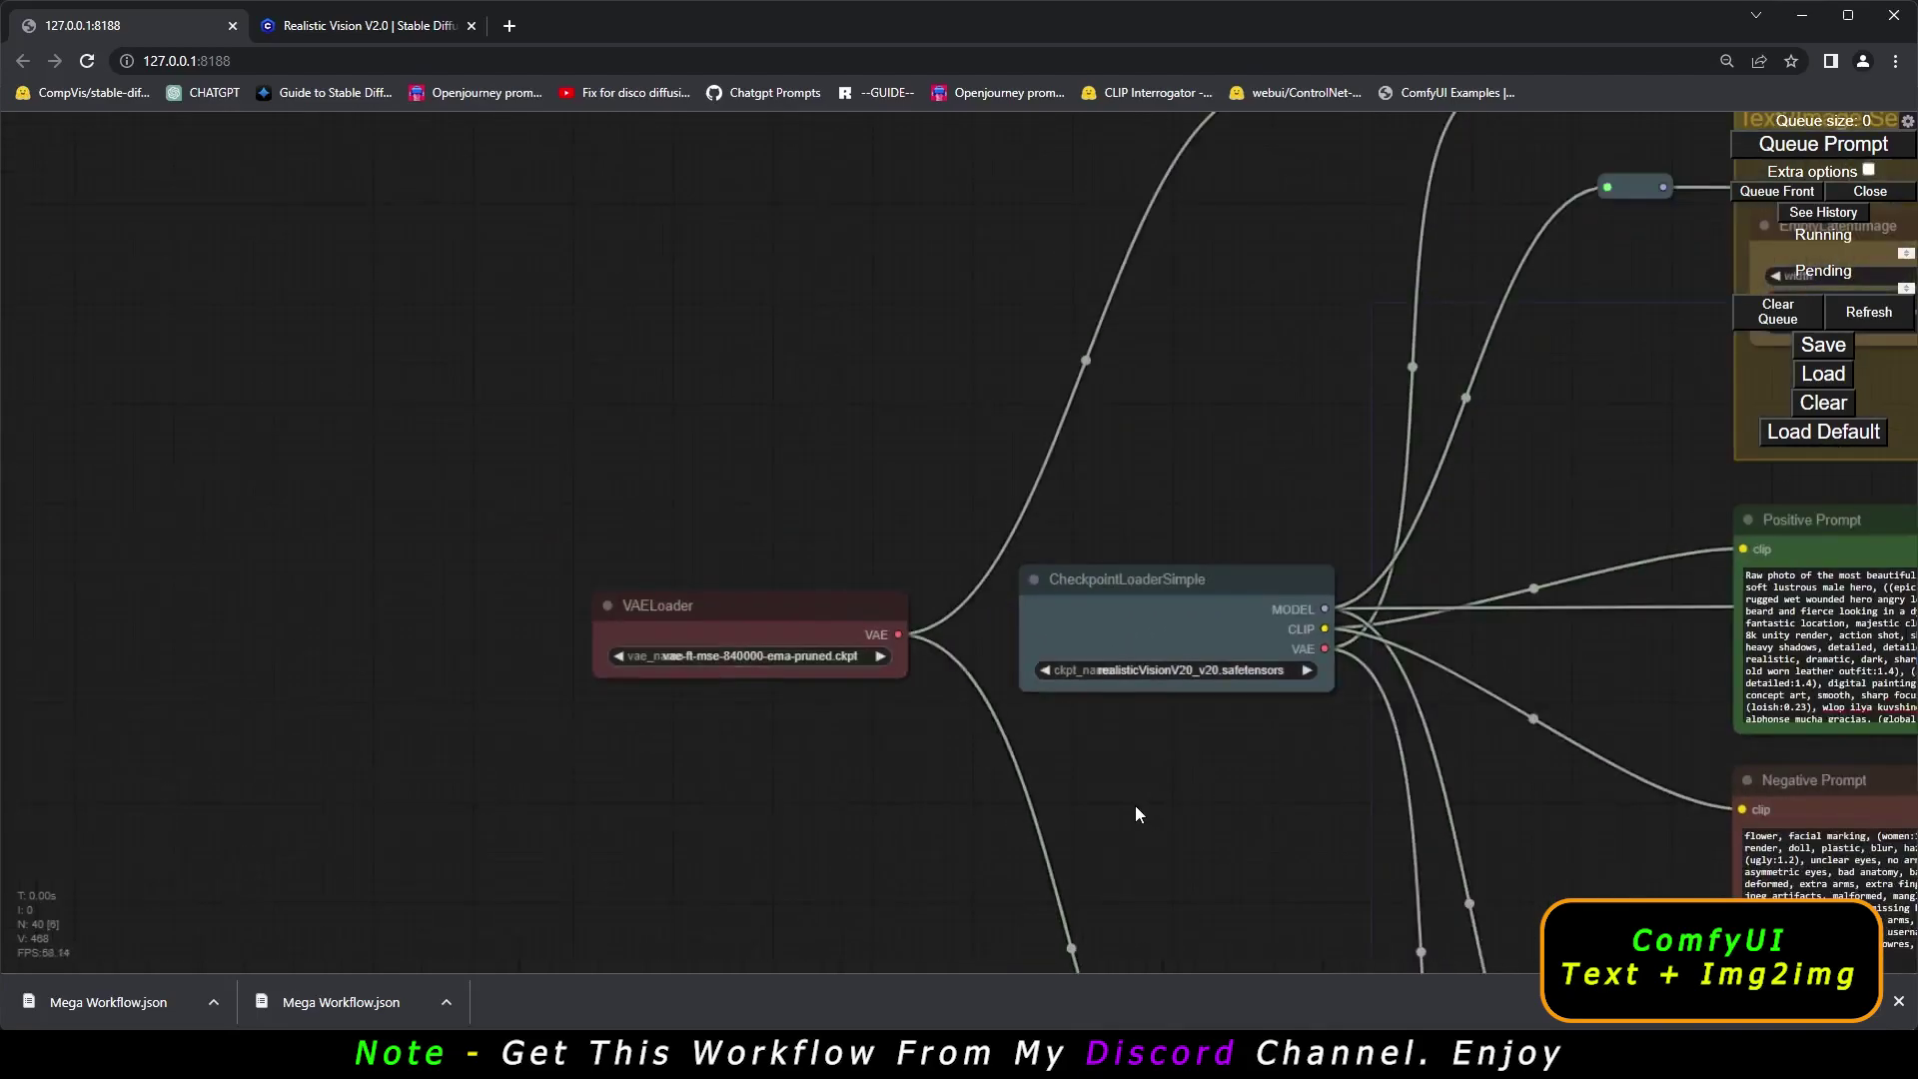
drag(1135, 805, 537, 699)
scroll(749, 719, down, 3)
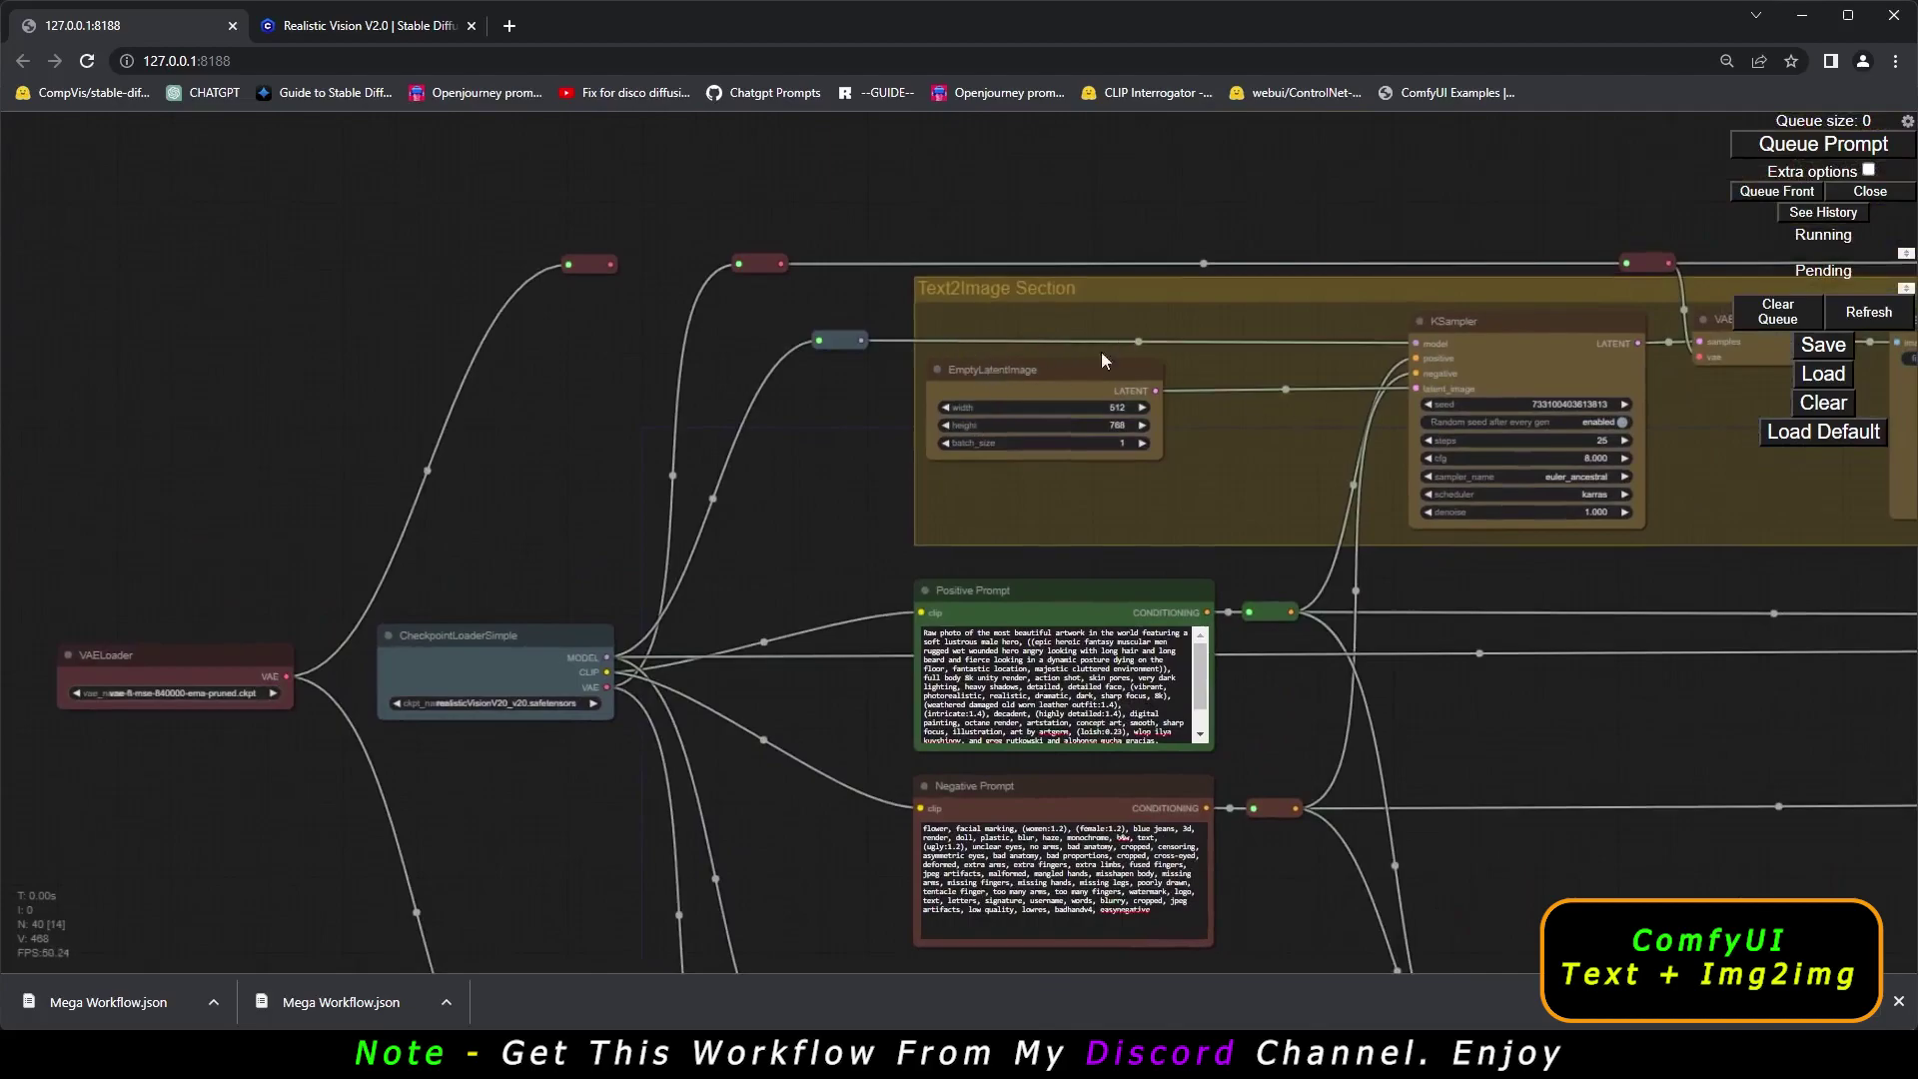
drag(553, 796, 284, 424)
drag(486, 878, 320, 772)
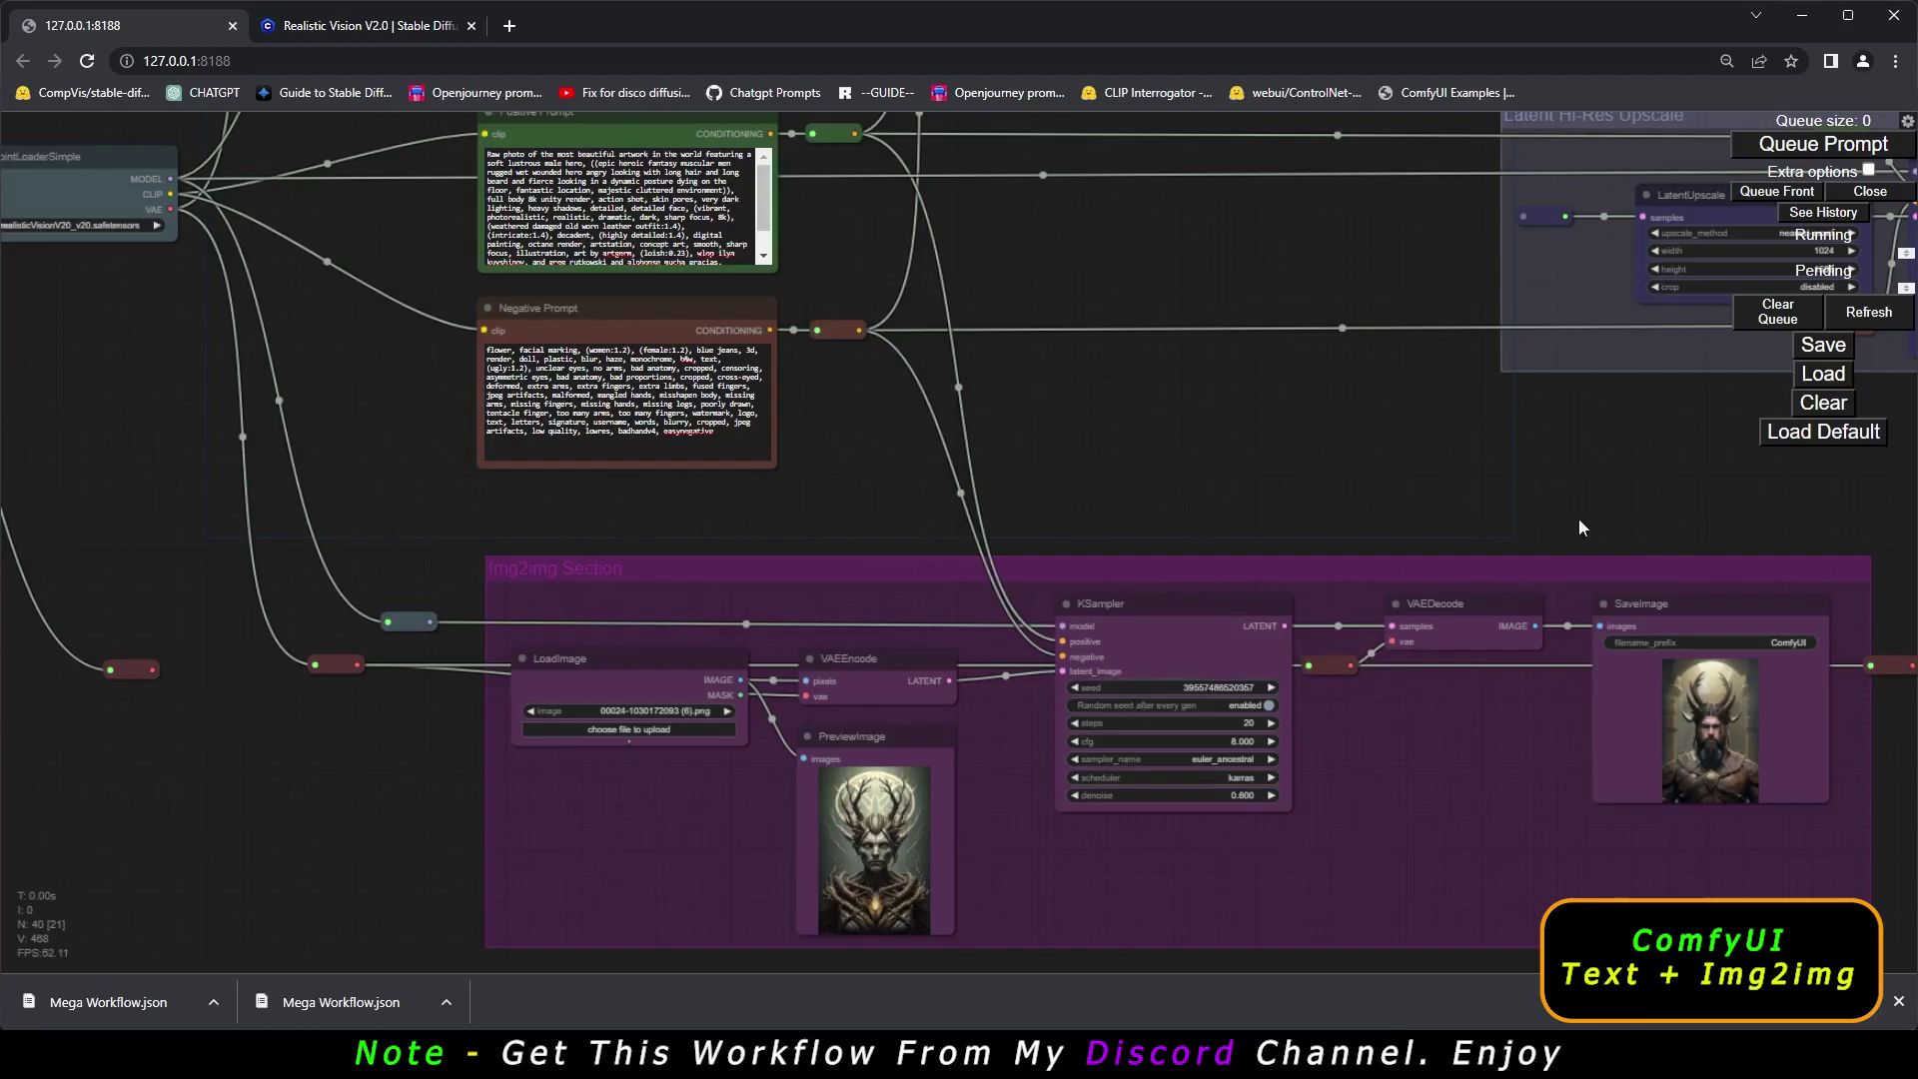
drag(1614, 471, 1674, 883)
drag(667, 142, 660, 236)
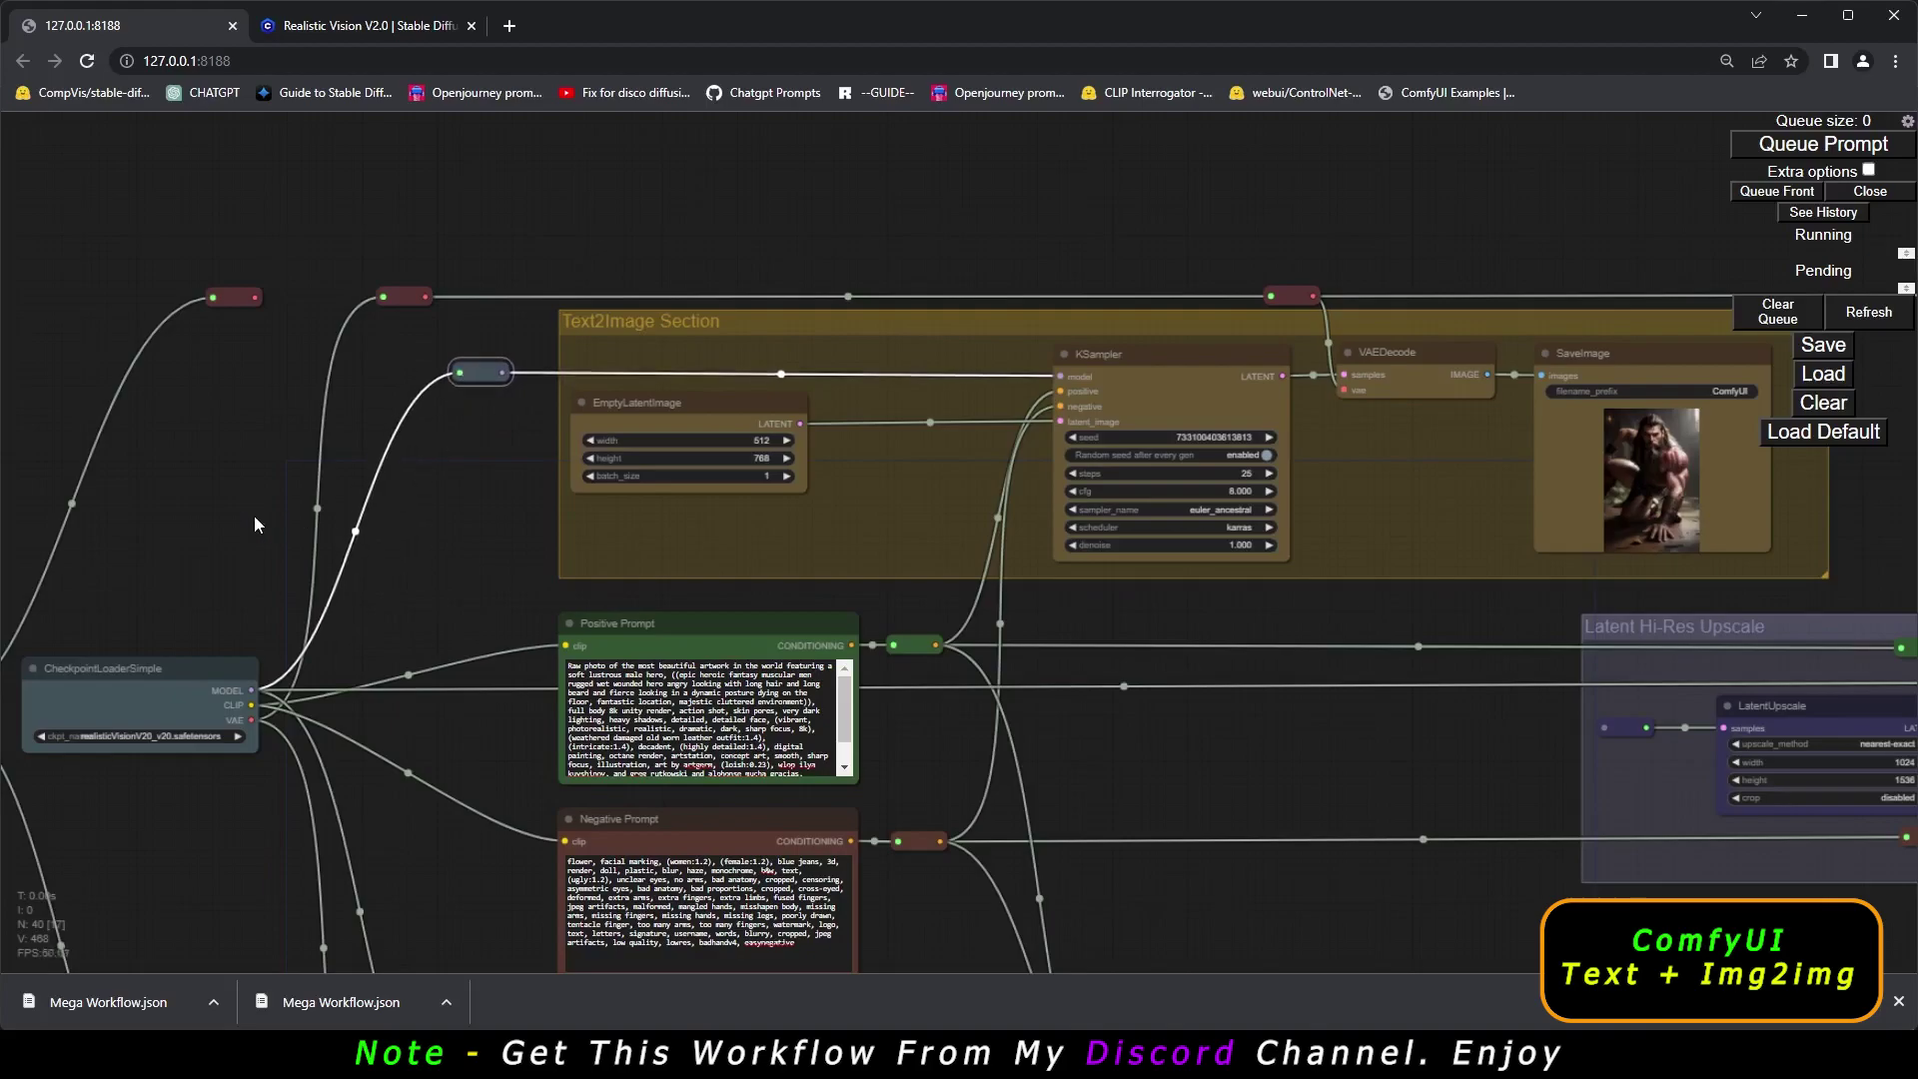
drag(258, 523, 278, 495)
click(423, 271)
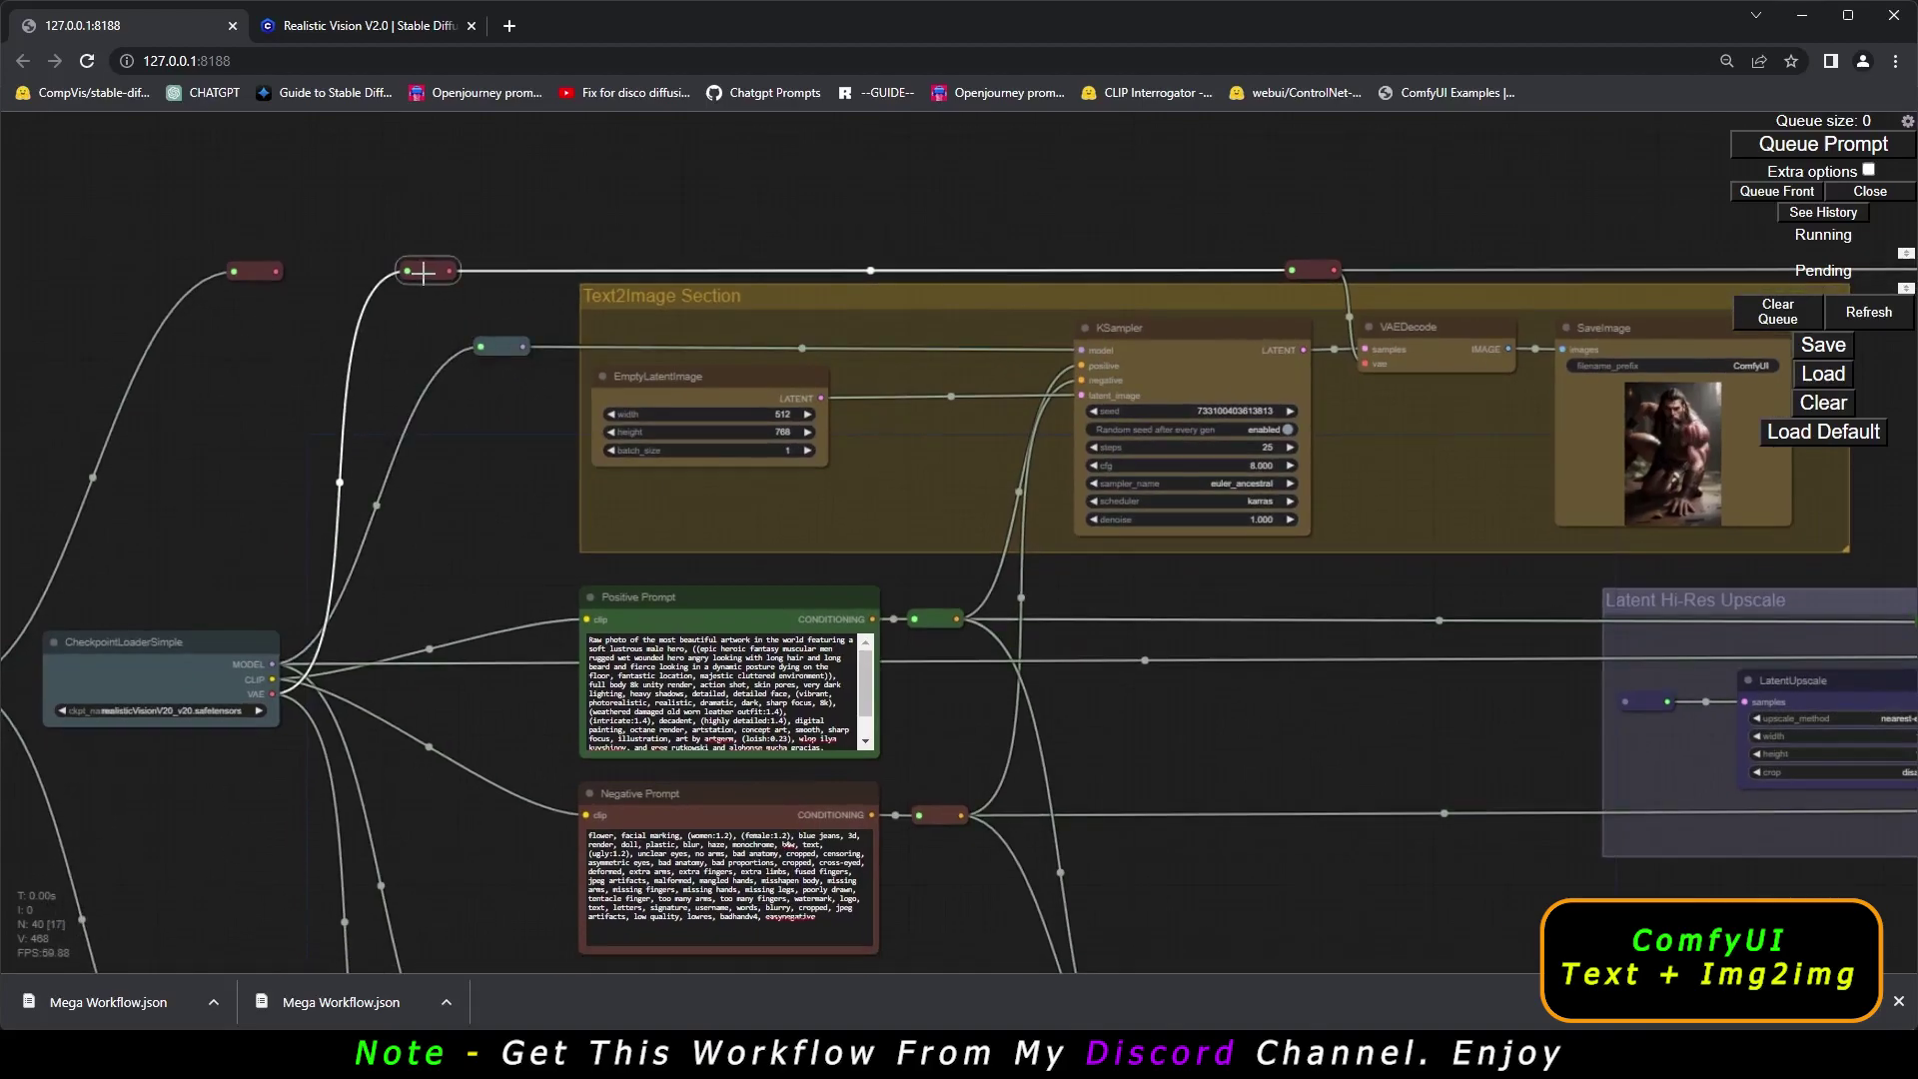
drag(577, 719, 583, 707)
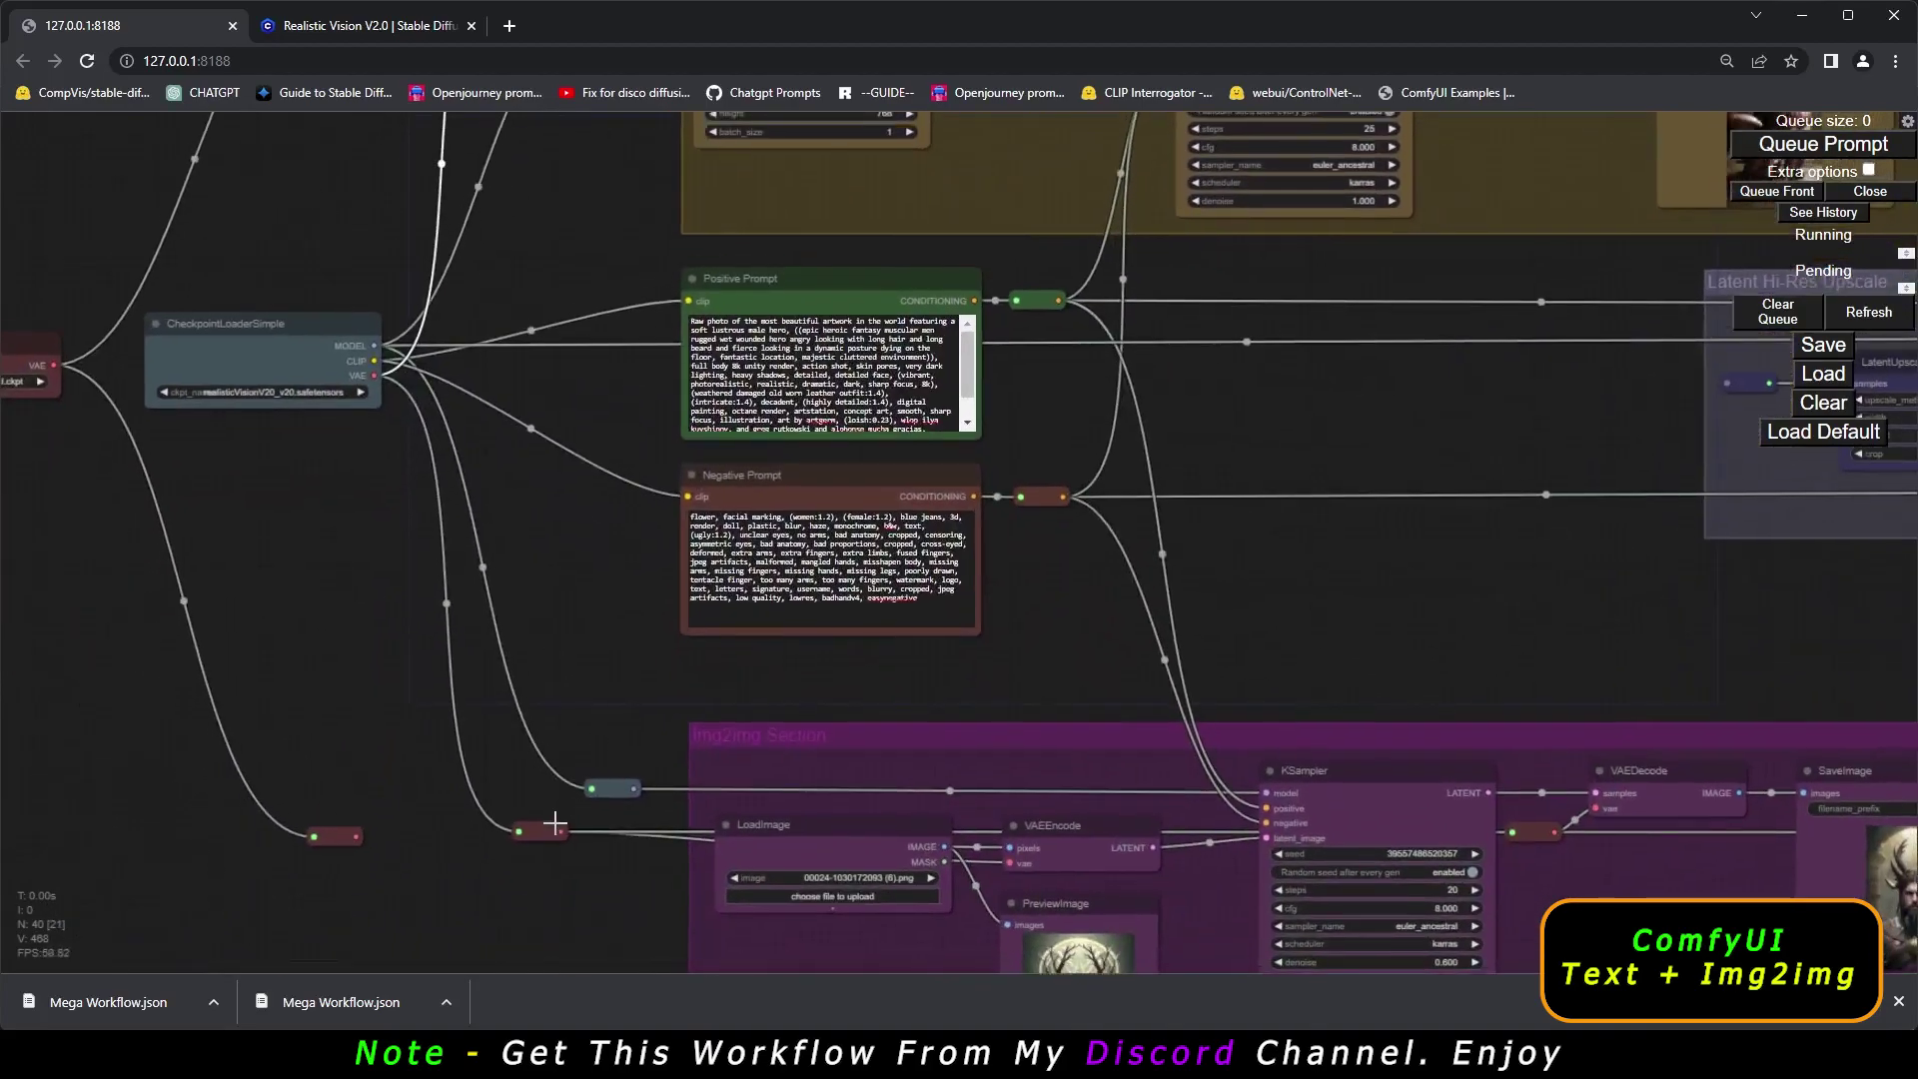
click(542, 830)
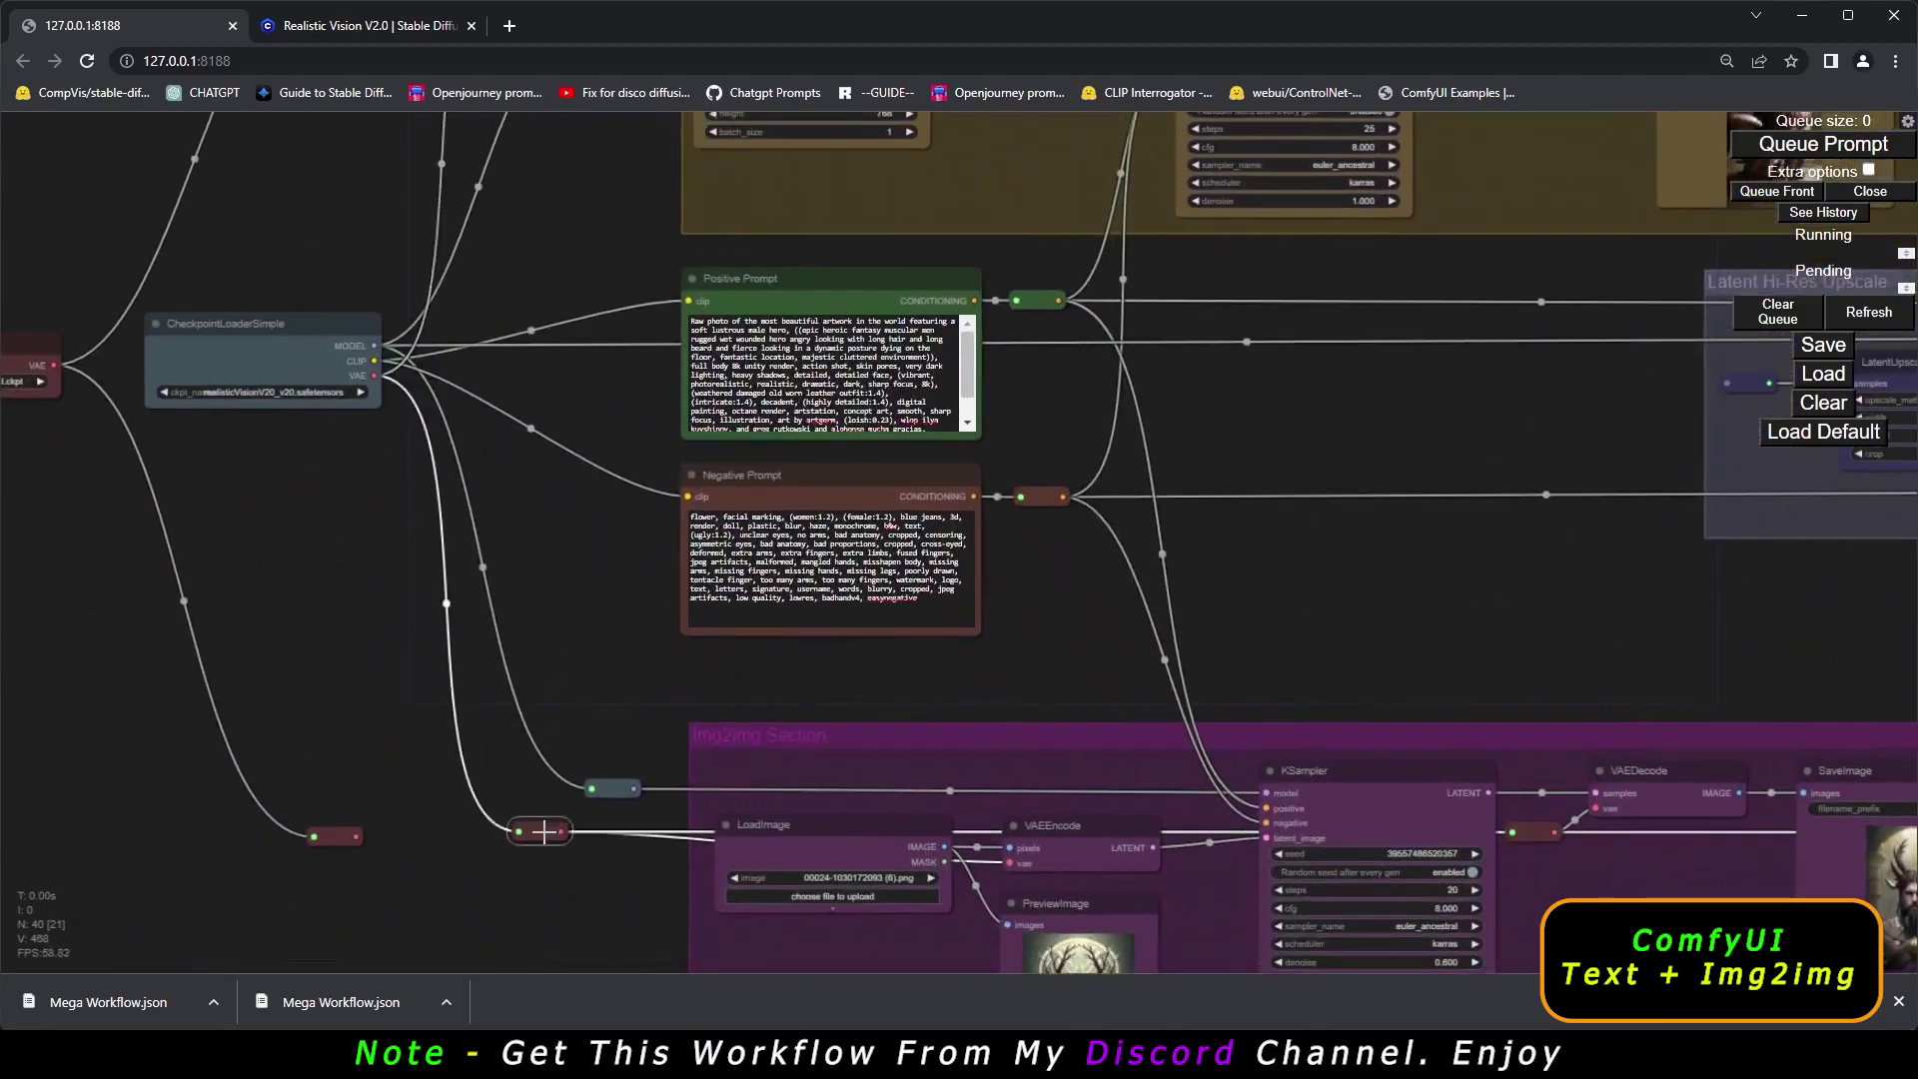
click(612, 787)
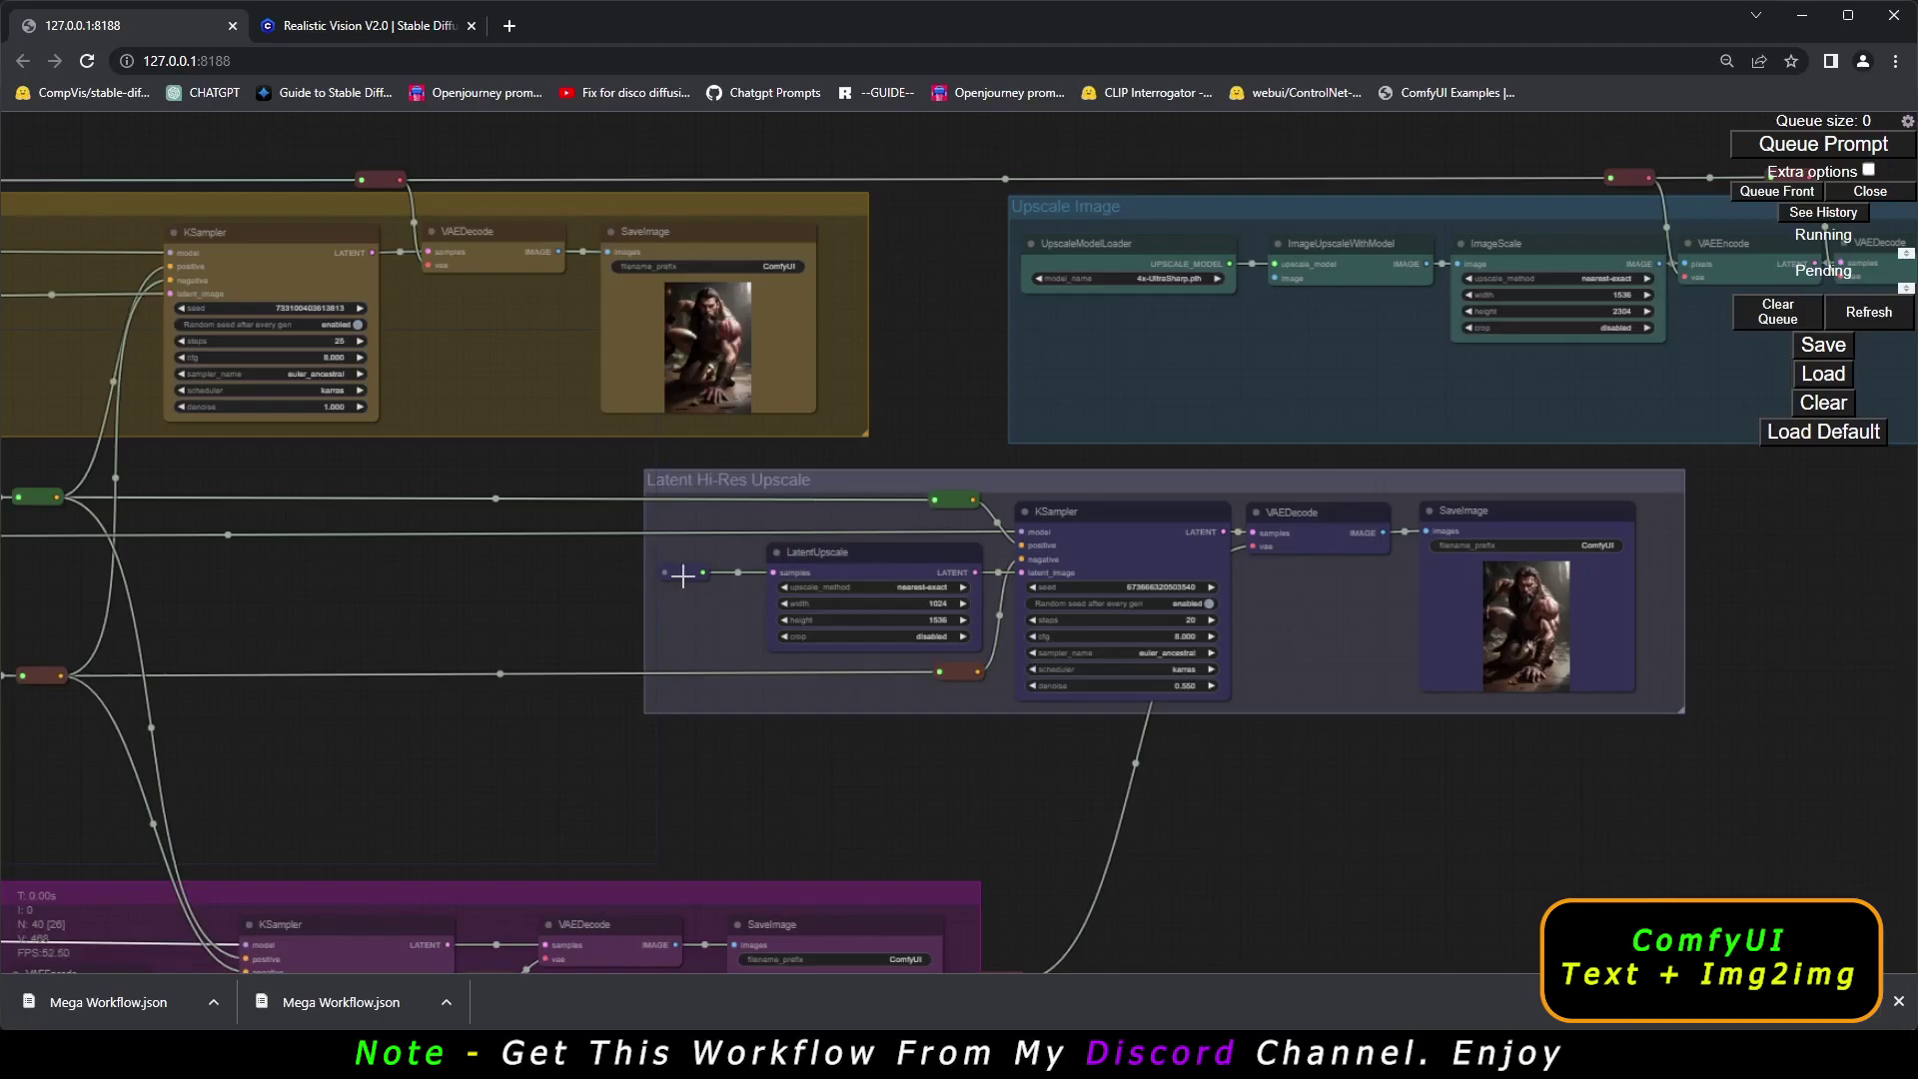
drag(682, 575, 689, 574)
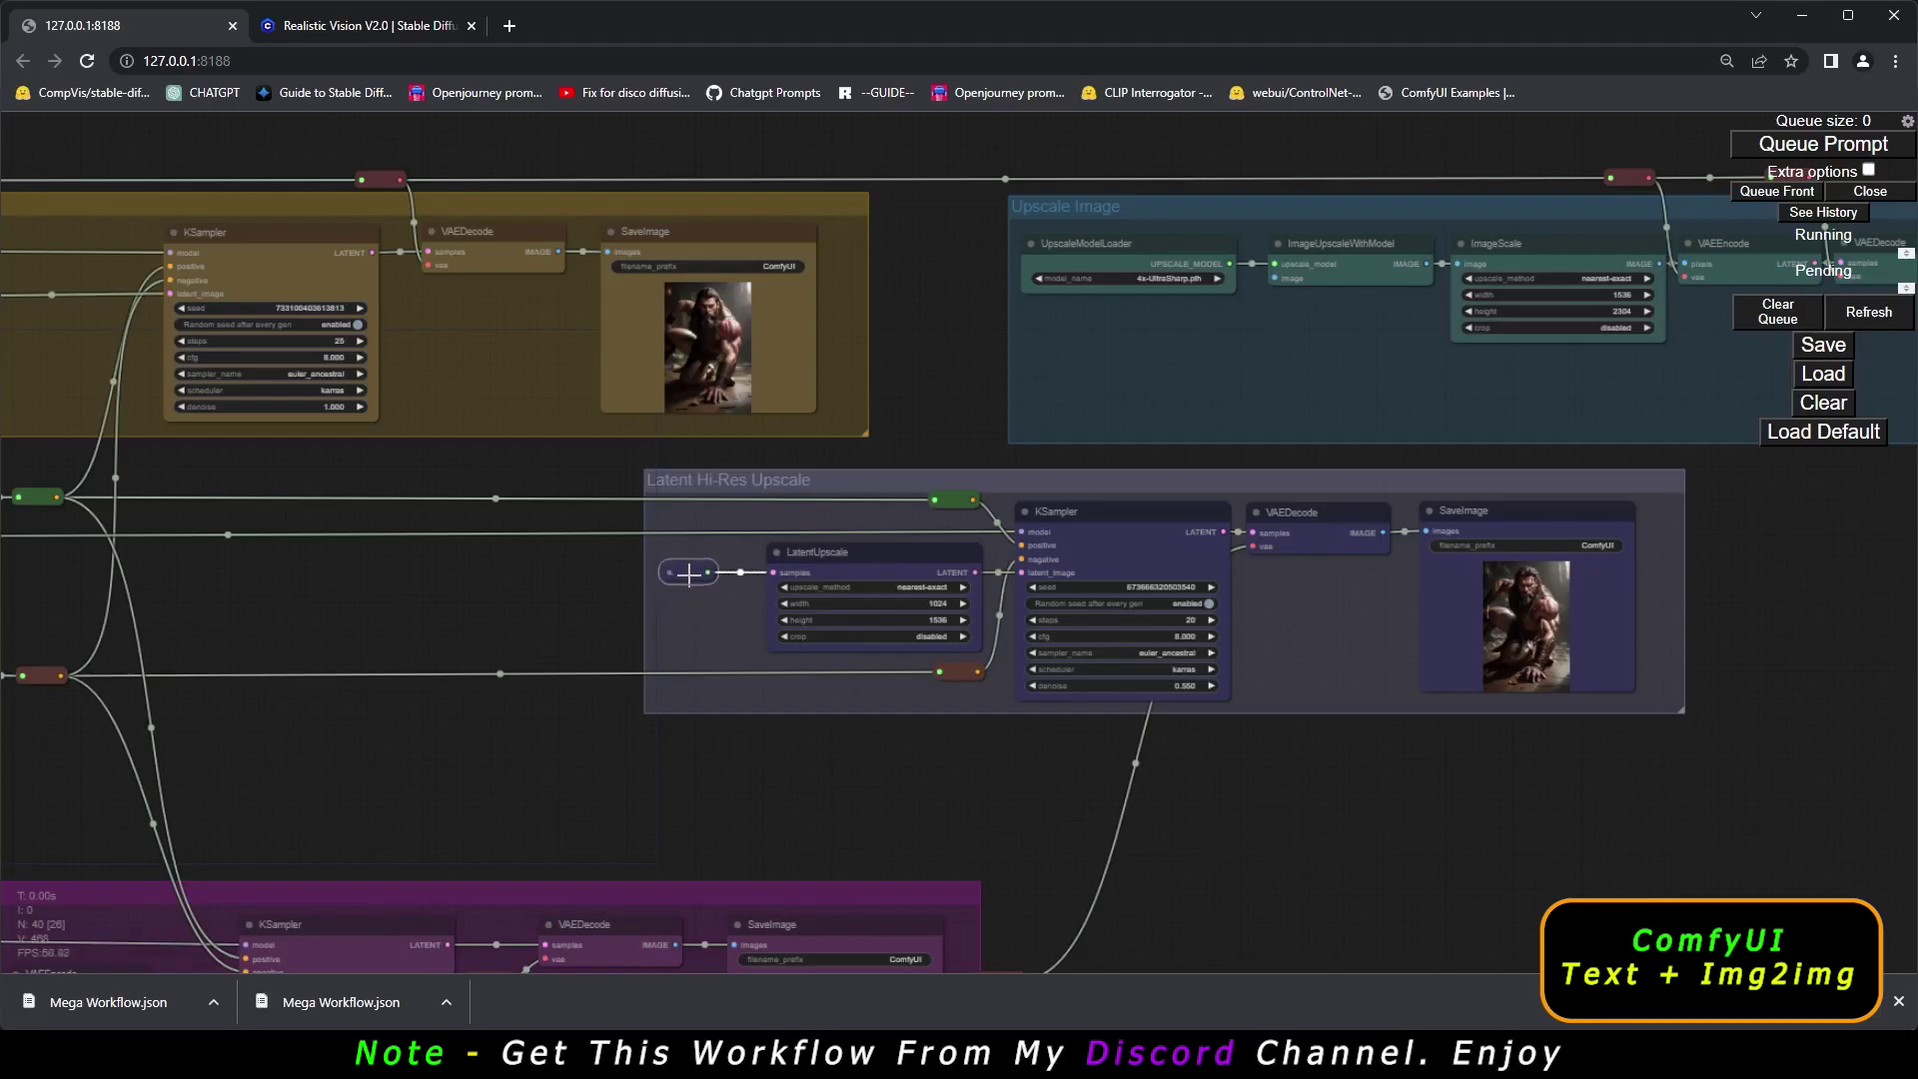
scroll(690, 576, up, 2)
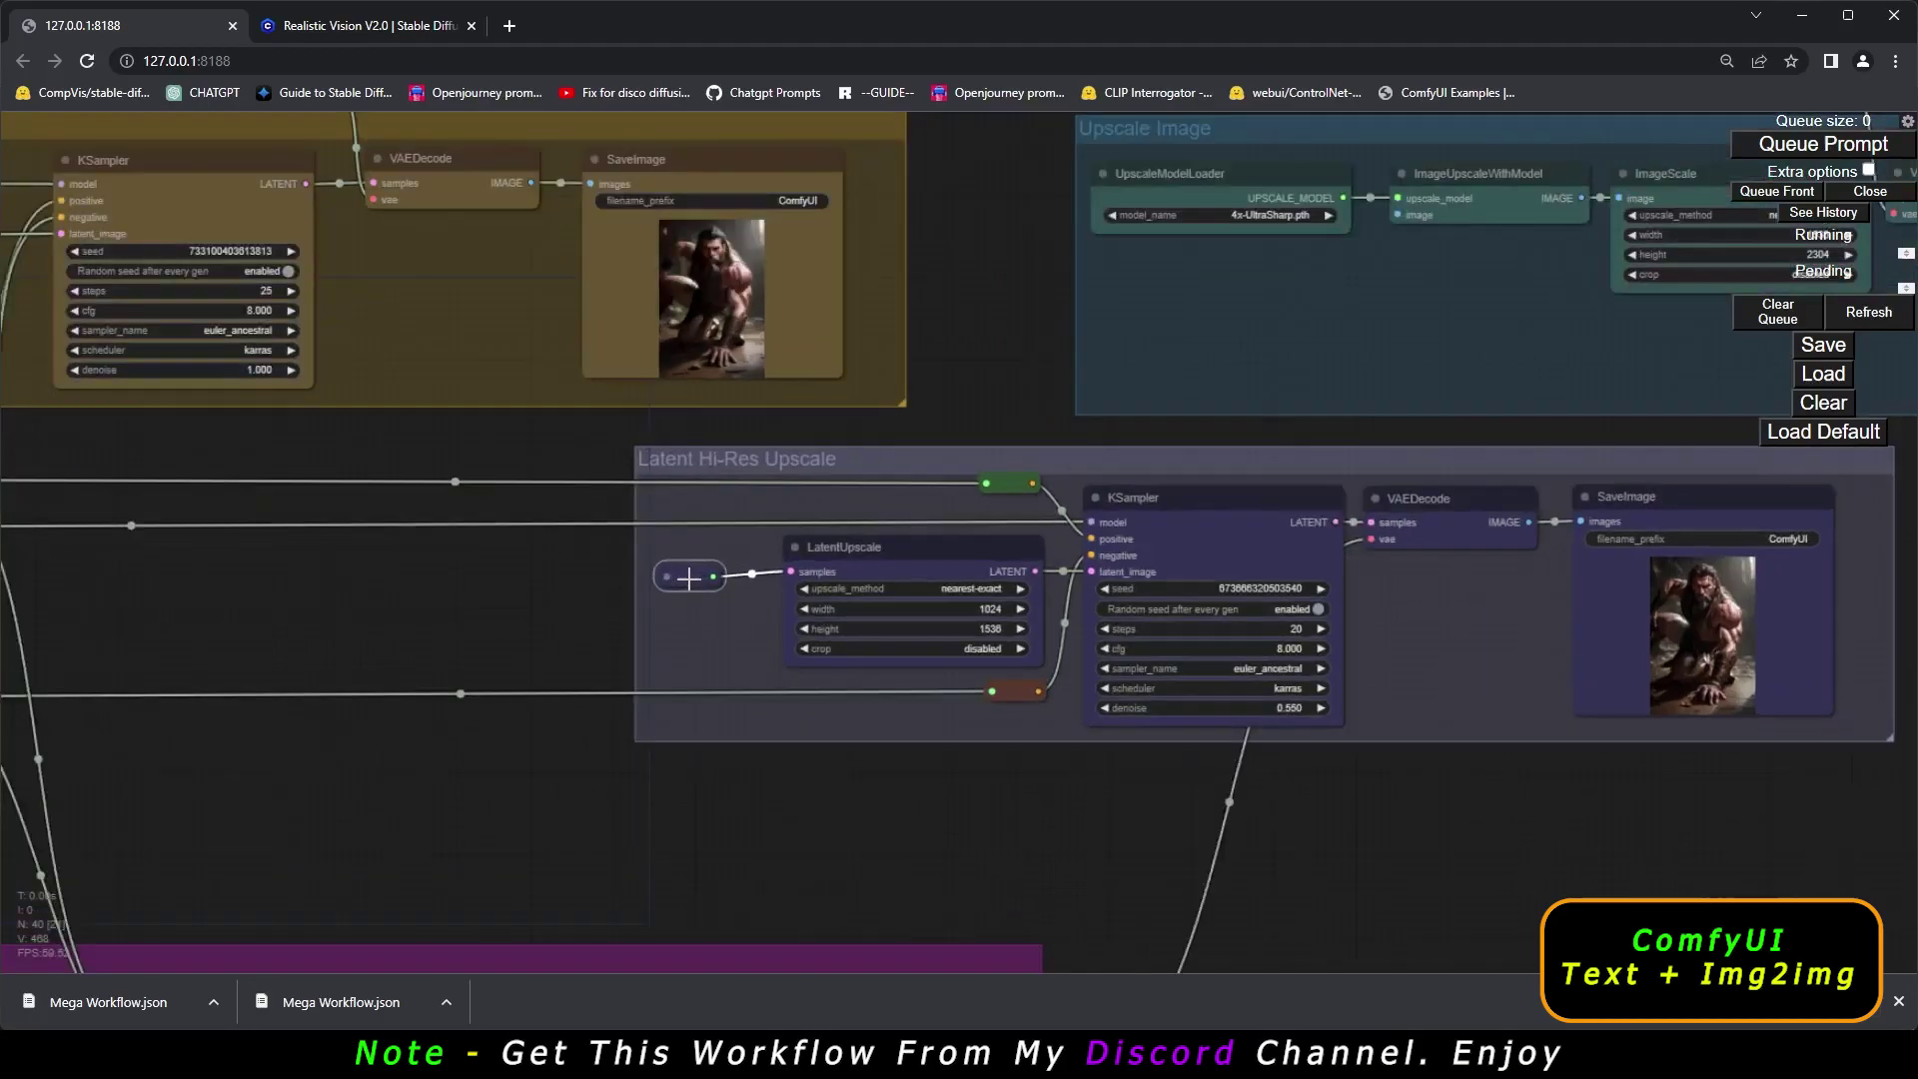
scroll(689, 577, up, 1)
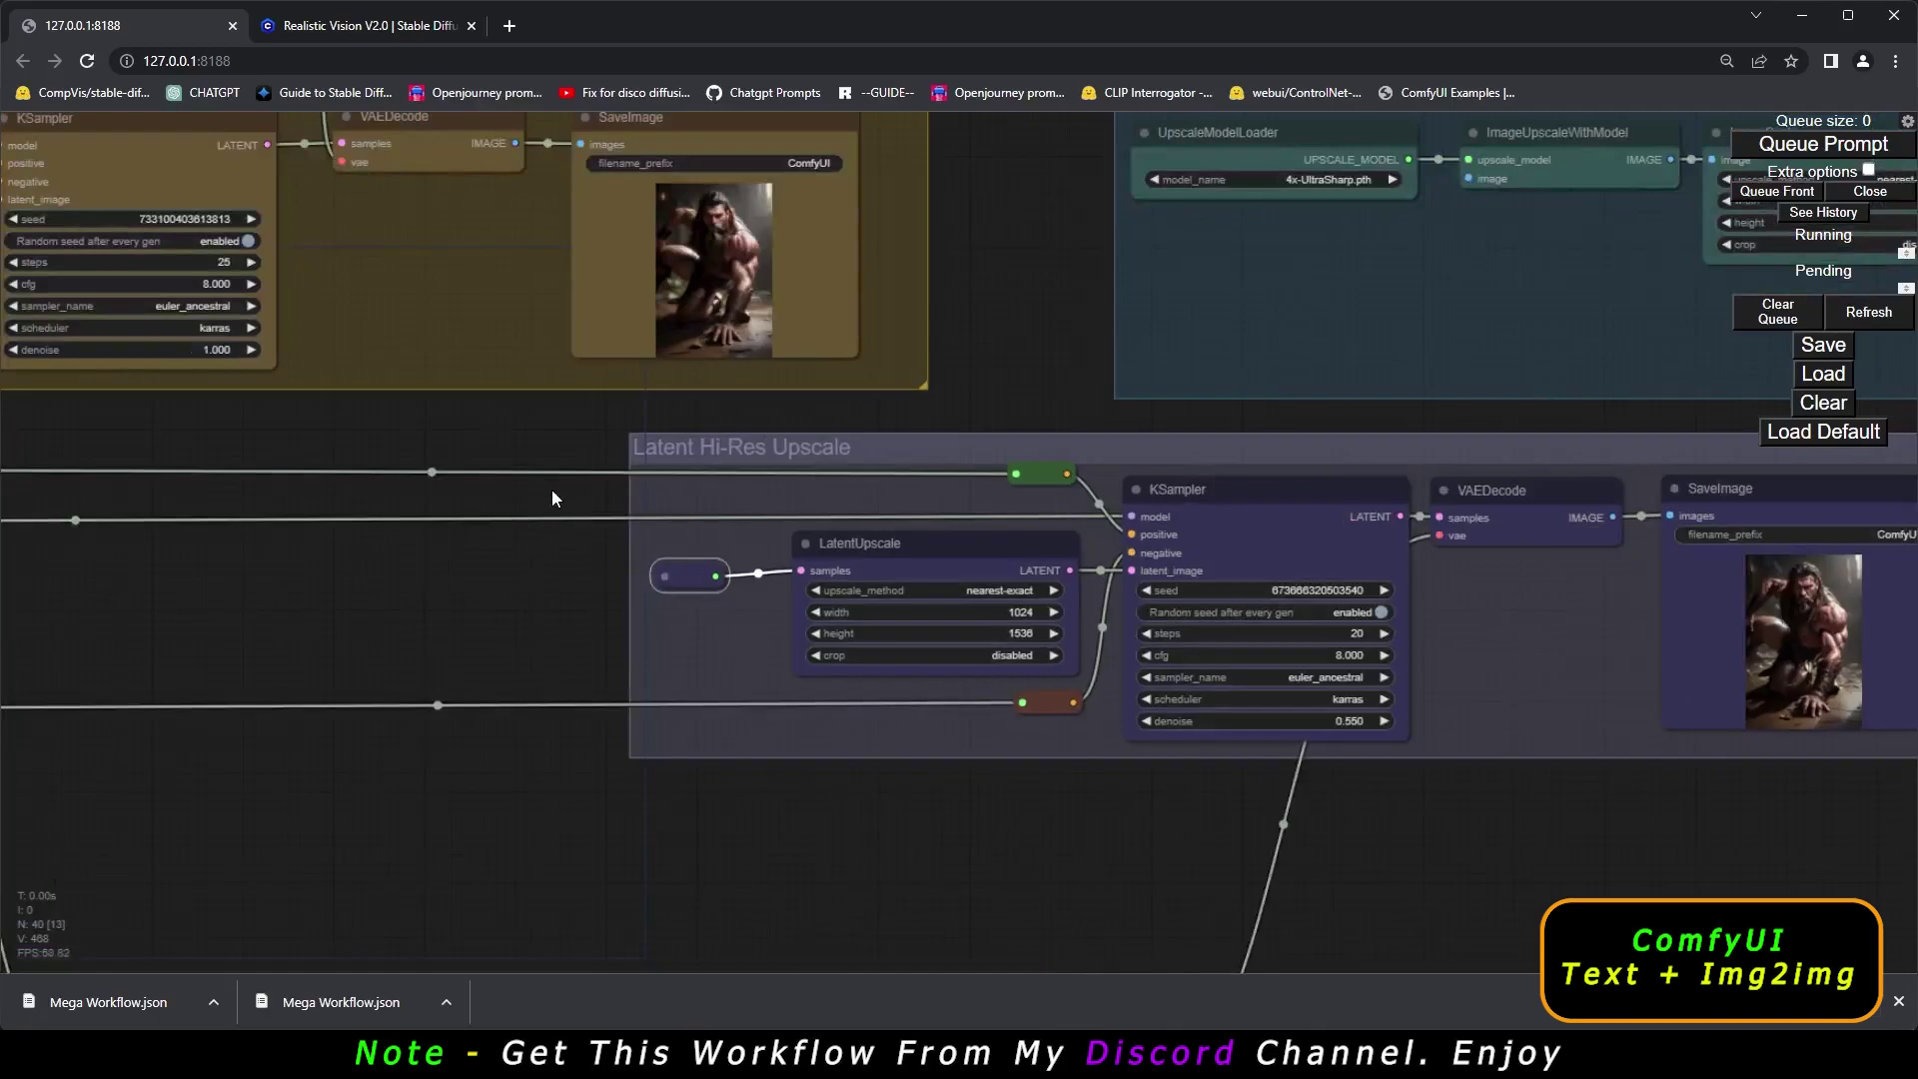
scroll(551, 495, down, 1)
drag(740, 759, 845, 587)
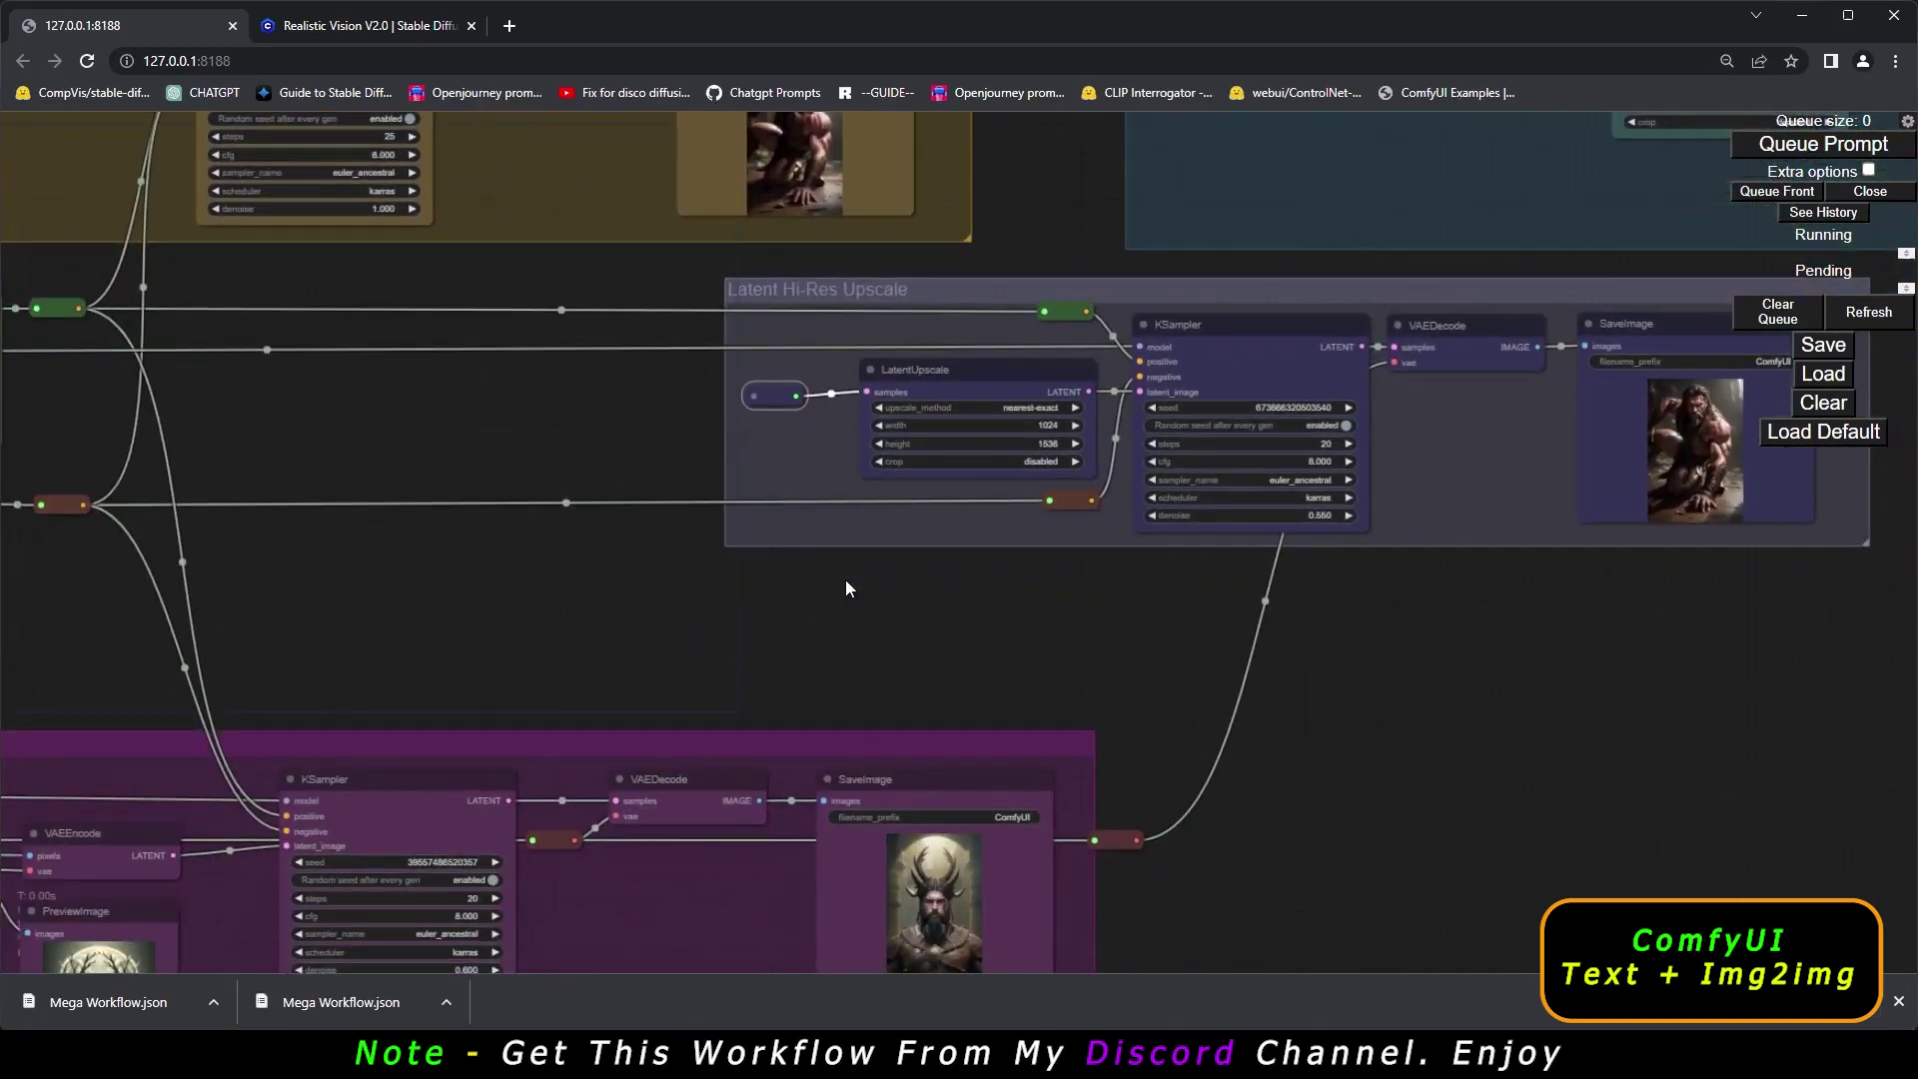
drag(809, 699, 1060, 644)
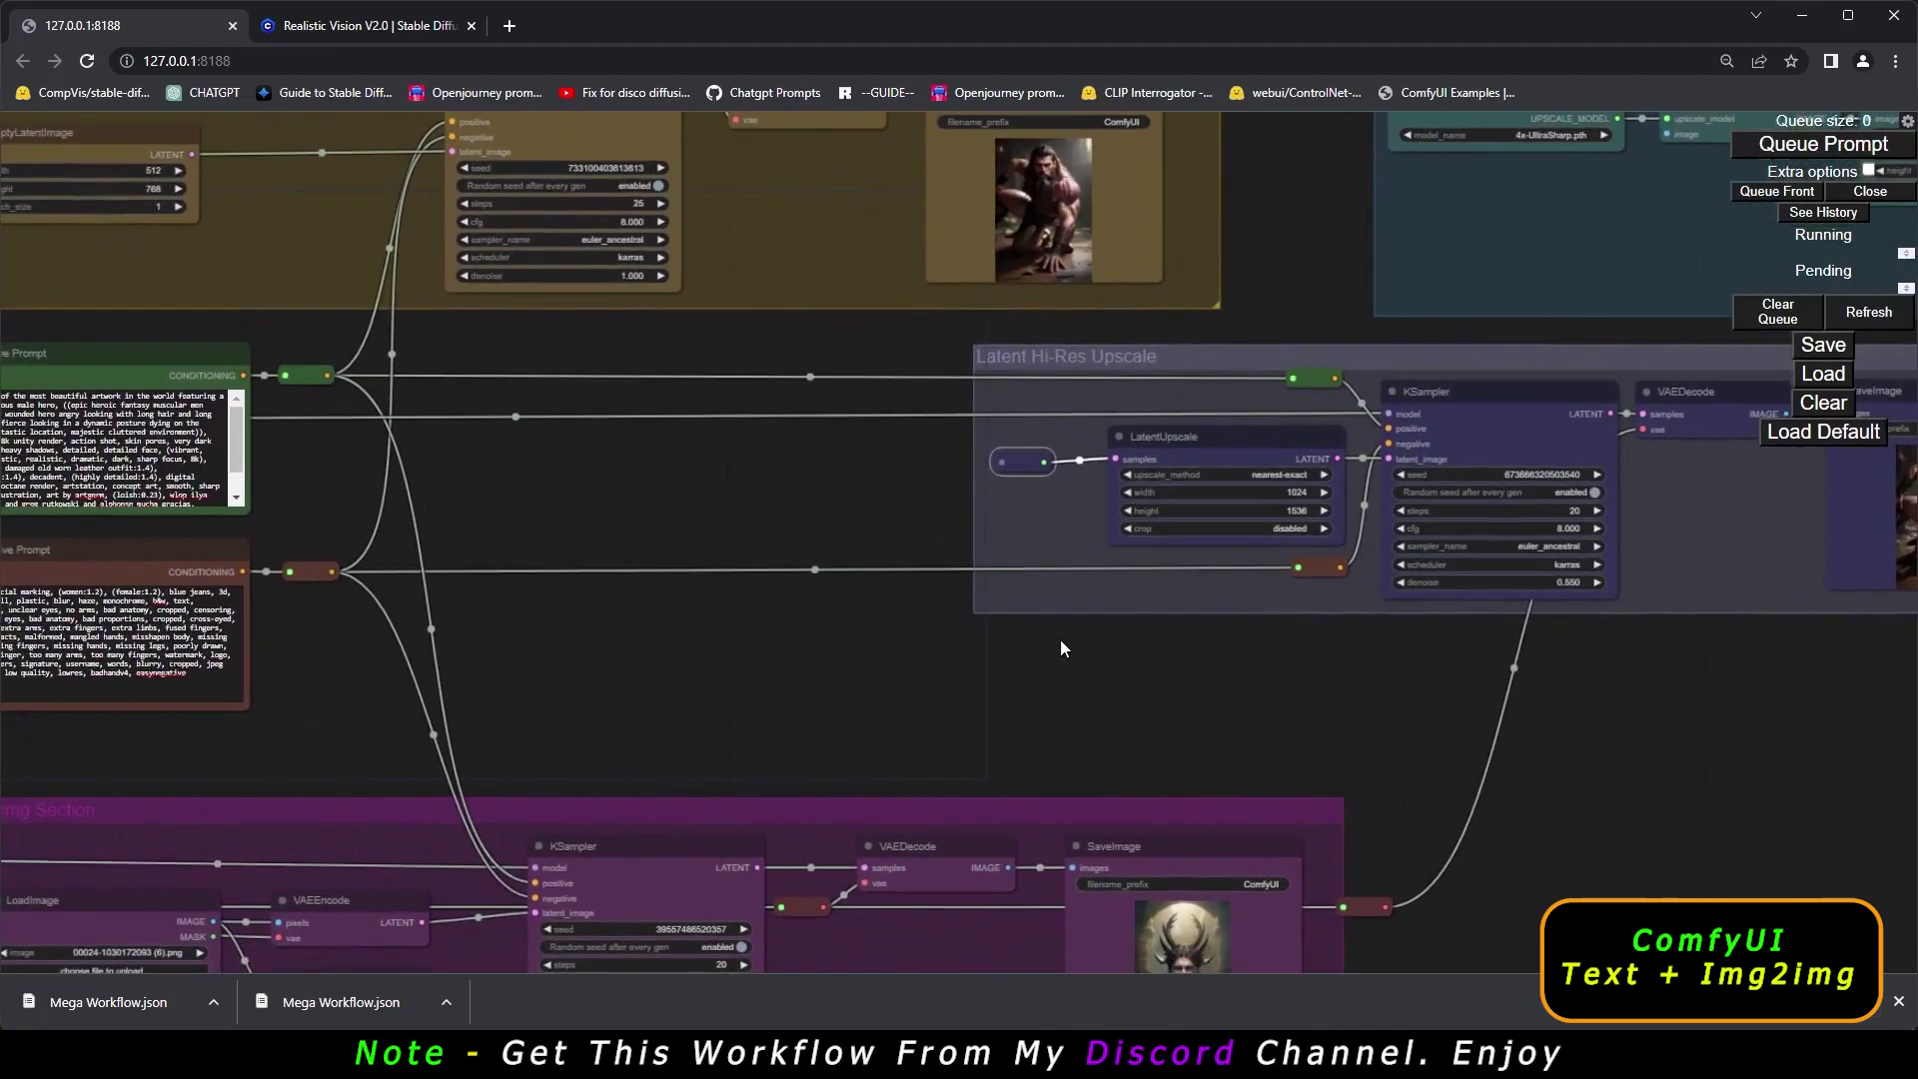
scroll(1062, 647, down, 3)
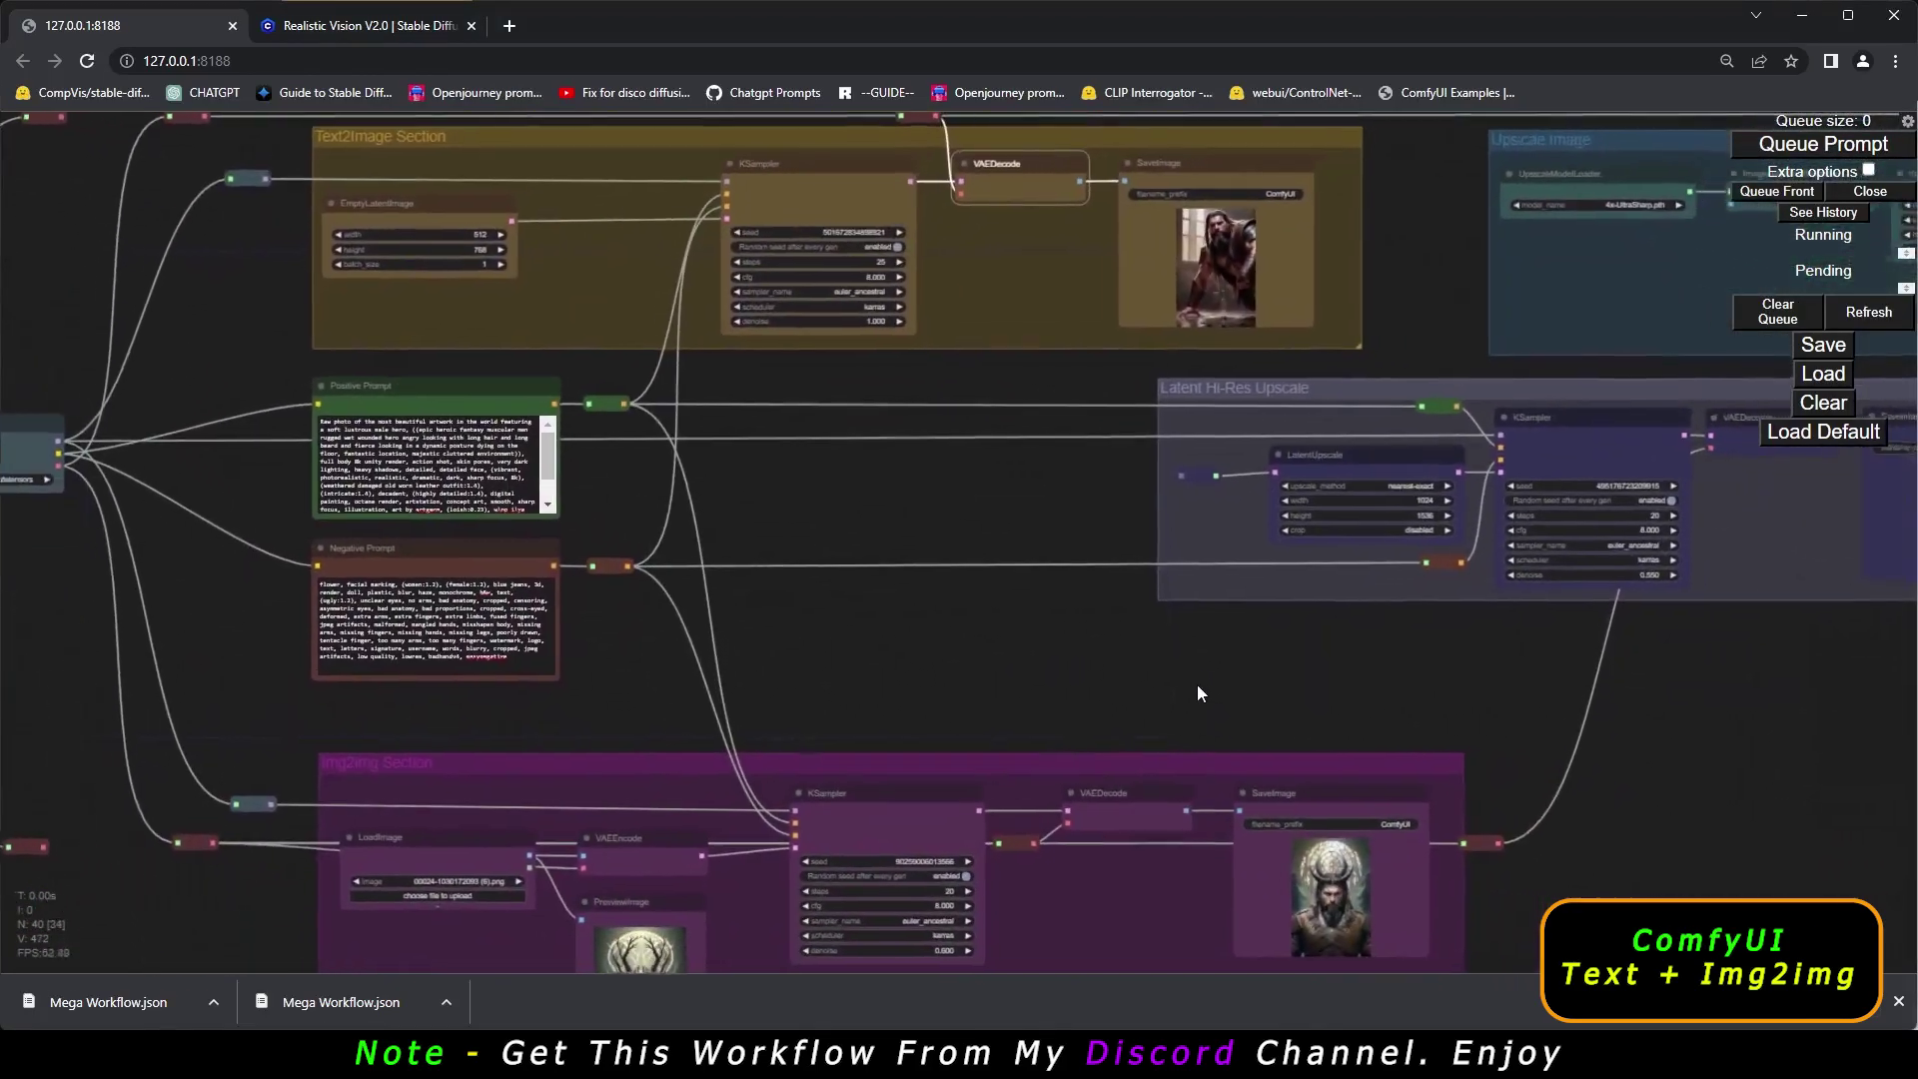
drag(1199, 689, 1070, 839)
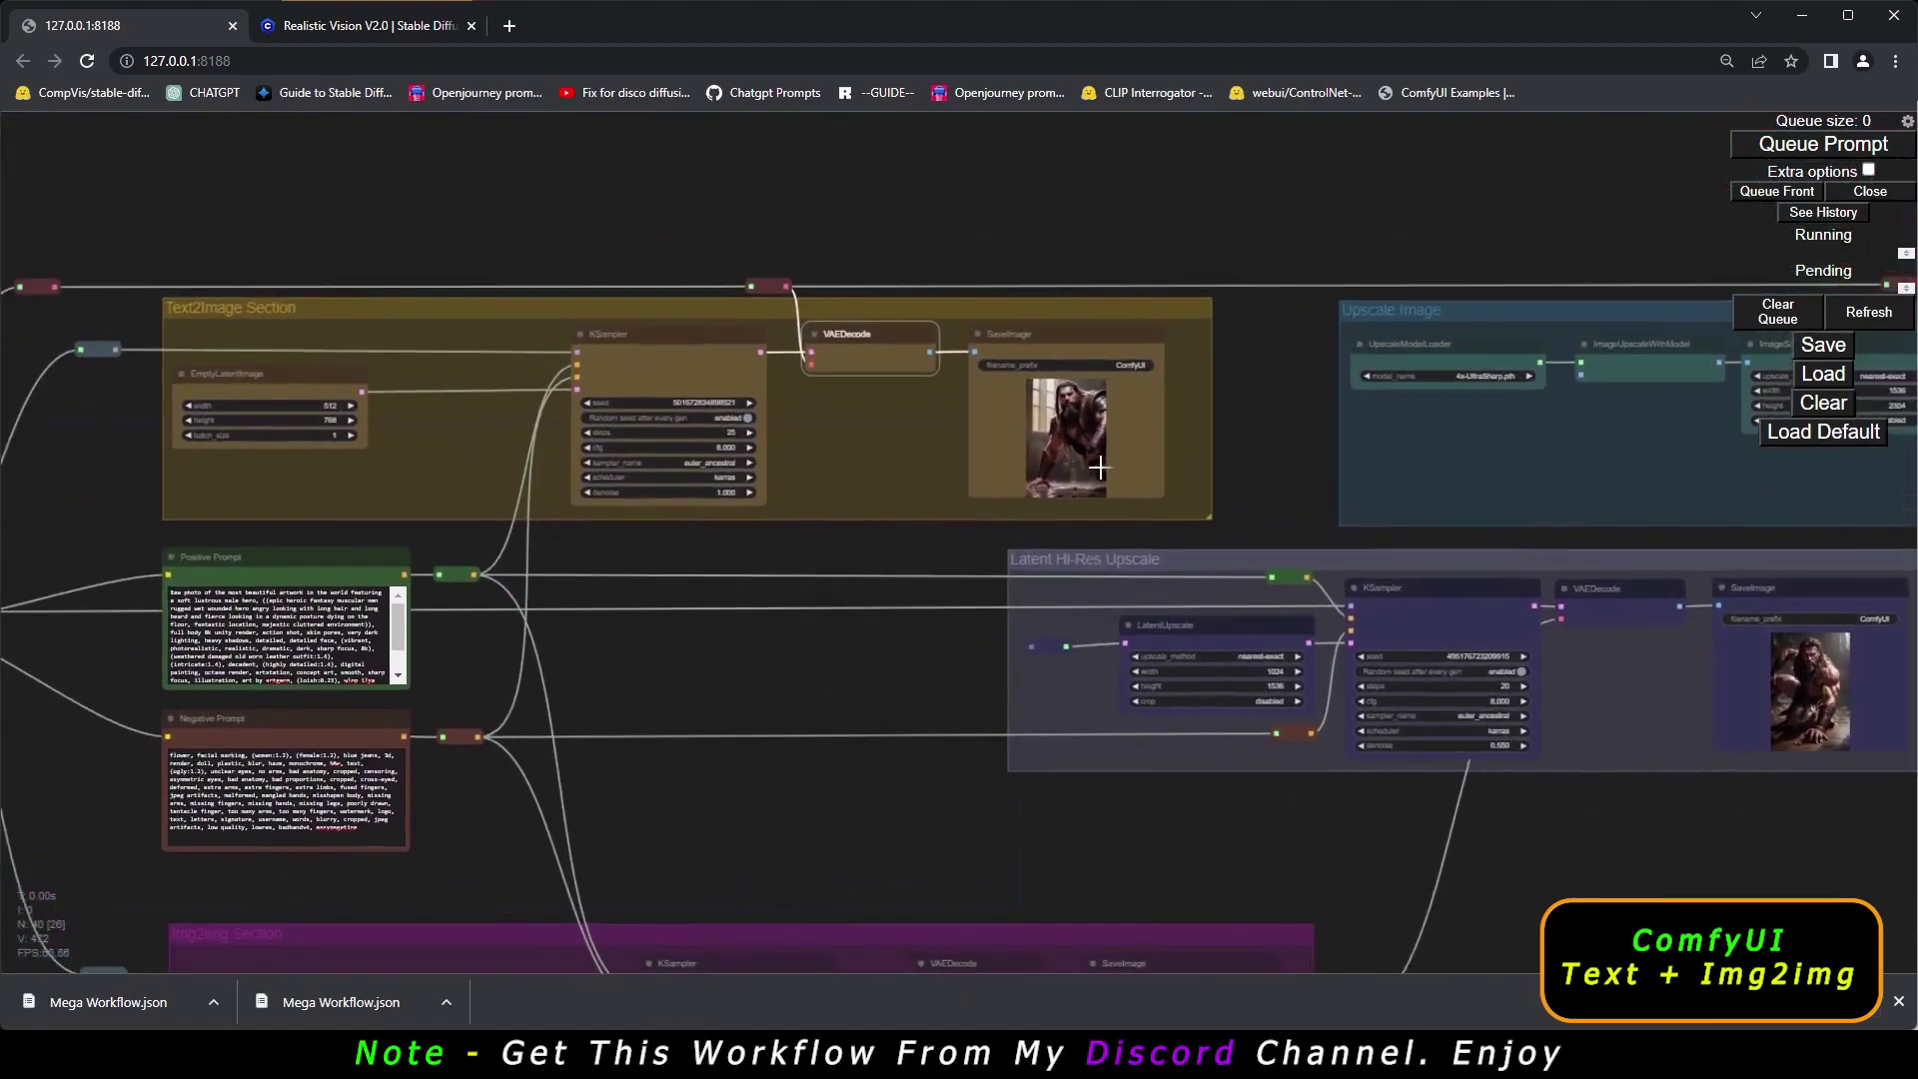
scroll(1098, 467, up, 10)
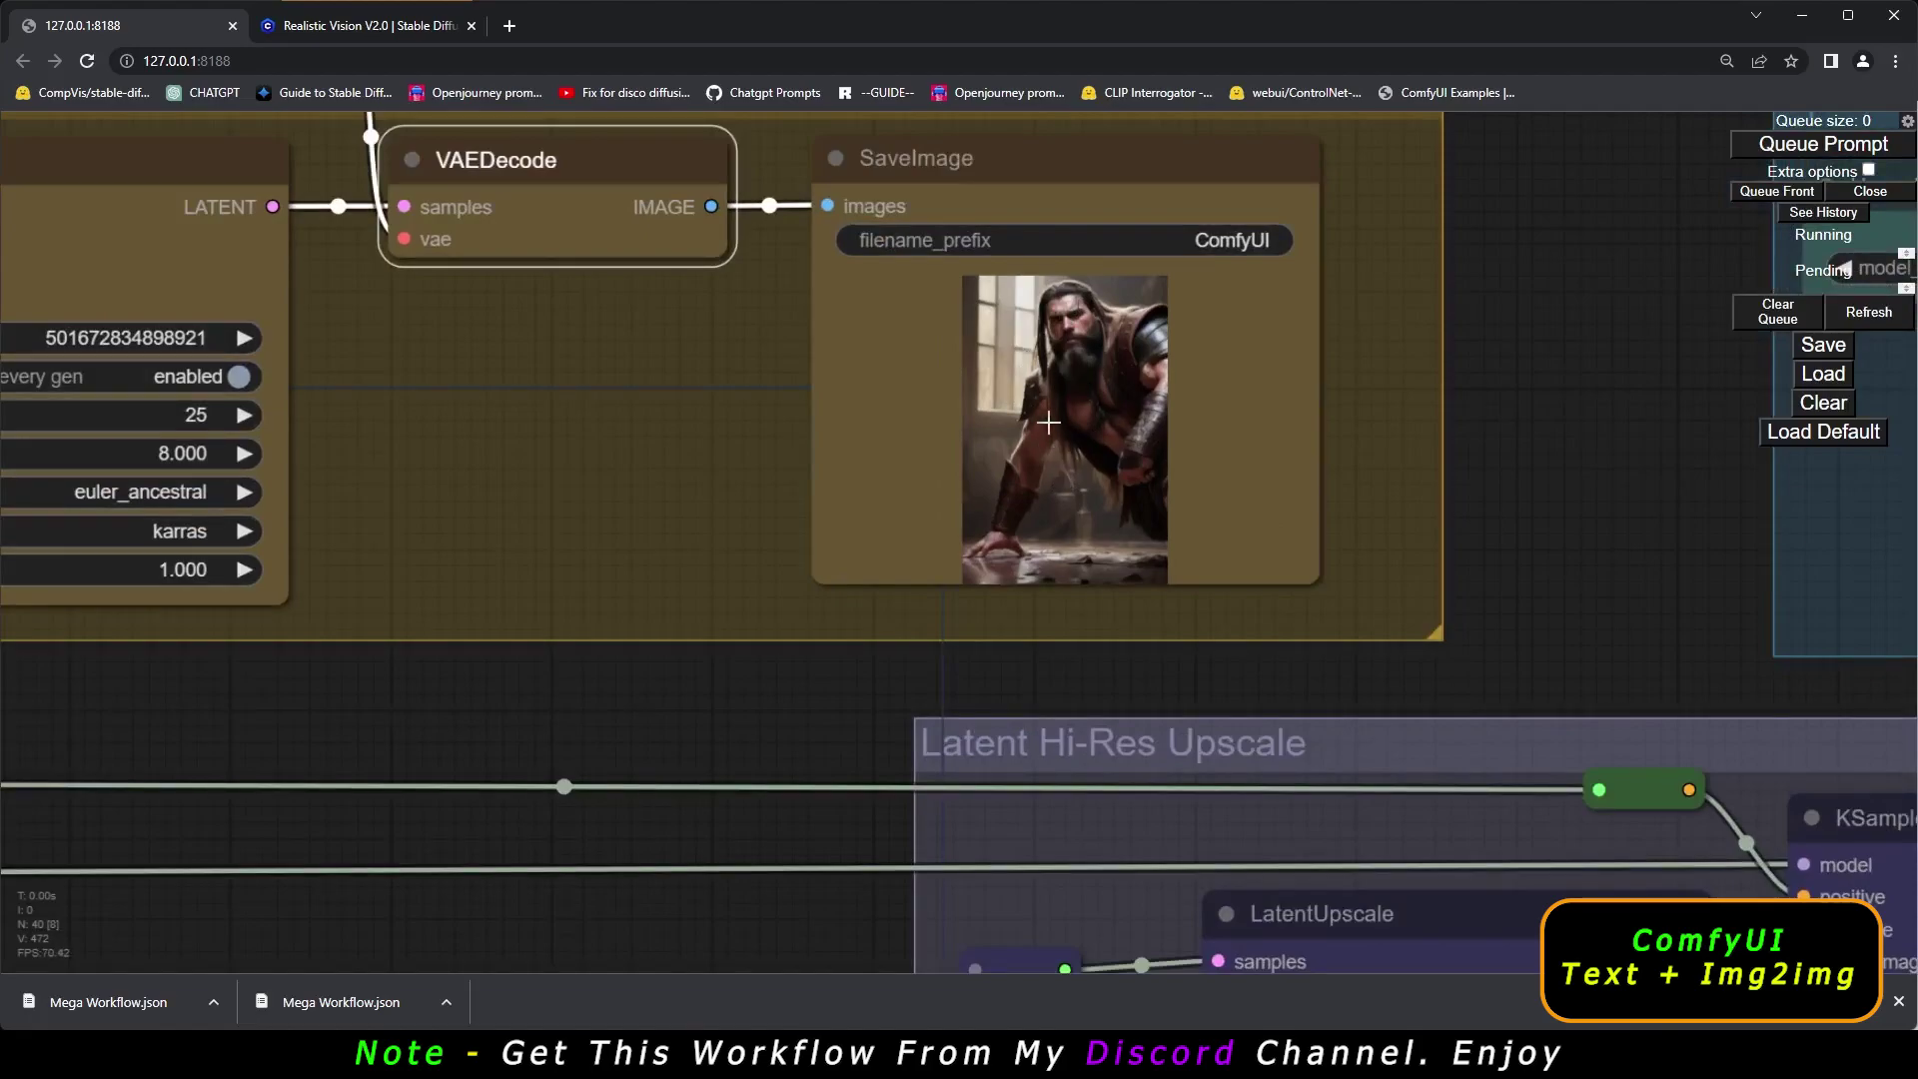
scroll(1048, 421, down, 10)
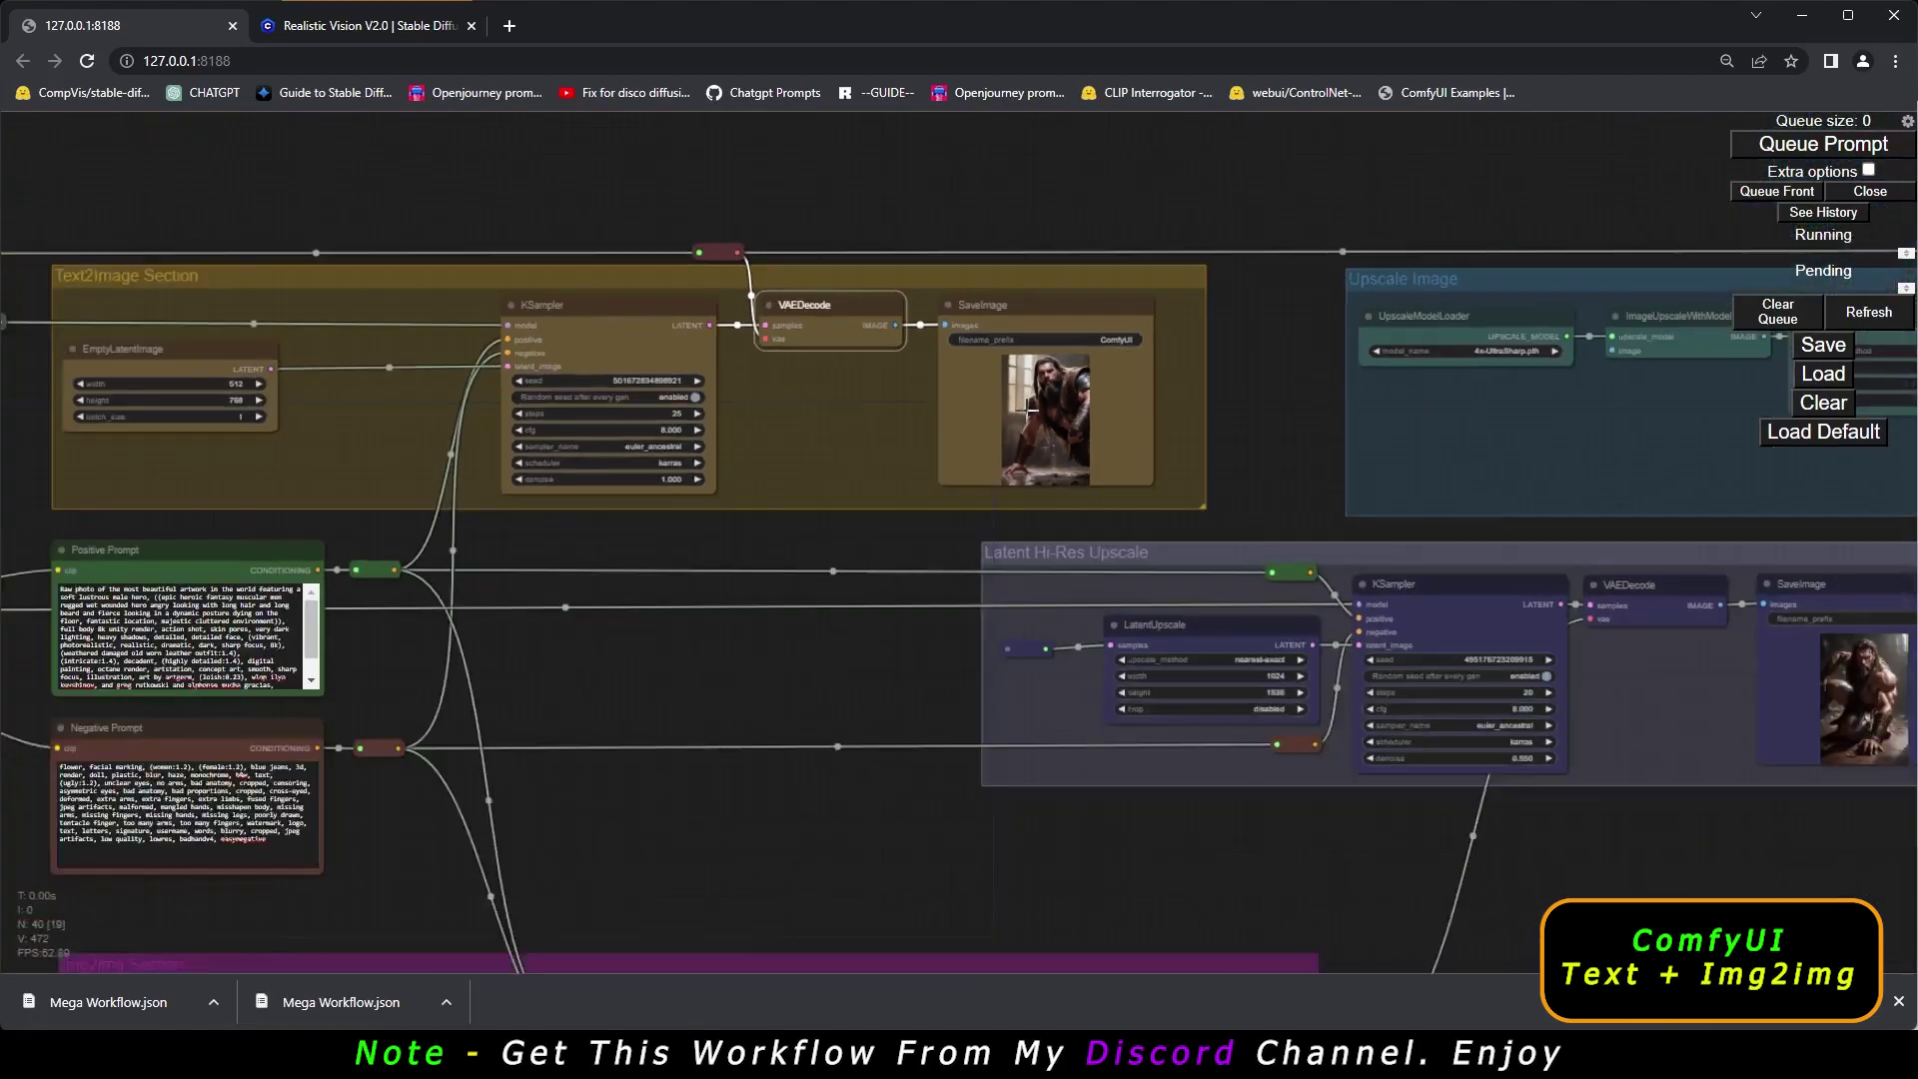
drag(1061, 721, 943, 366)
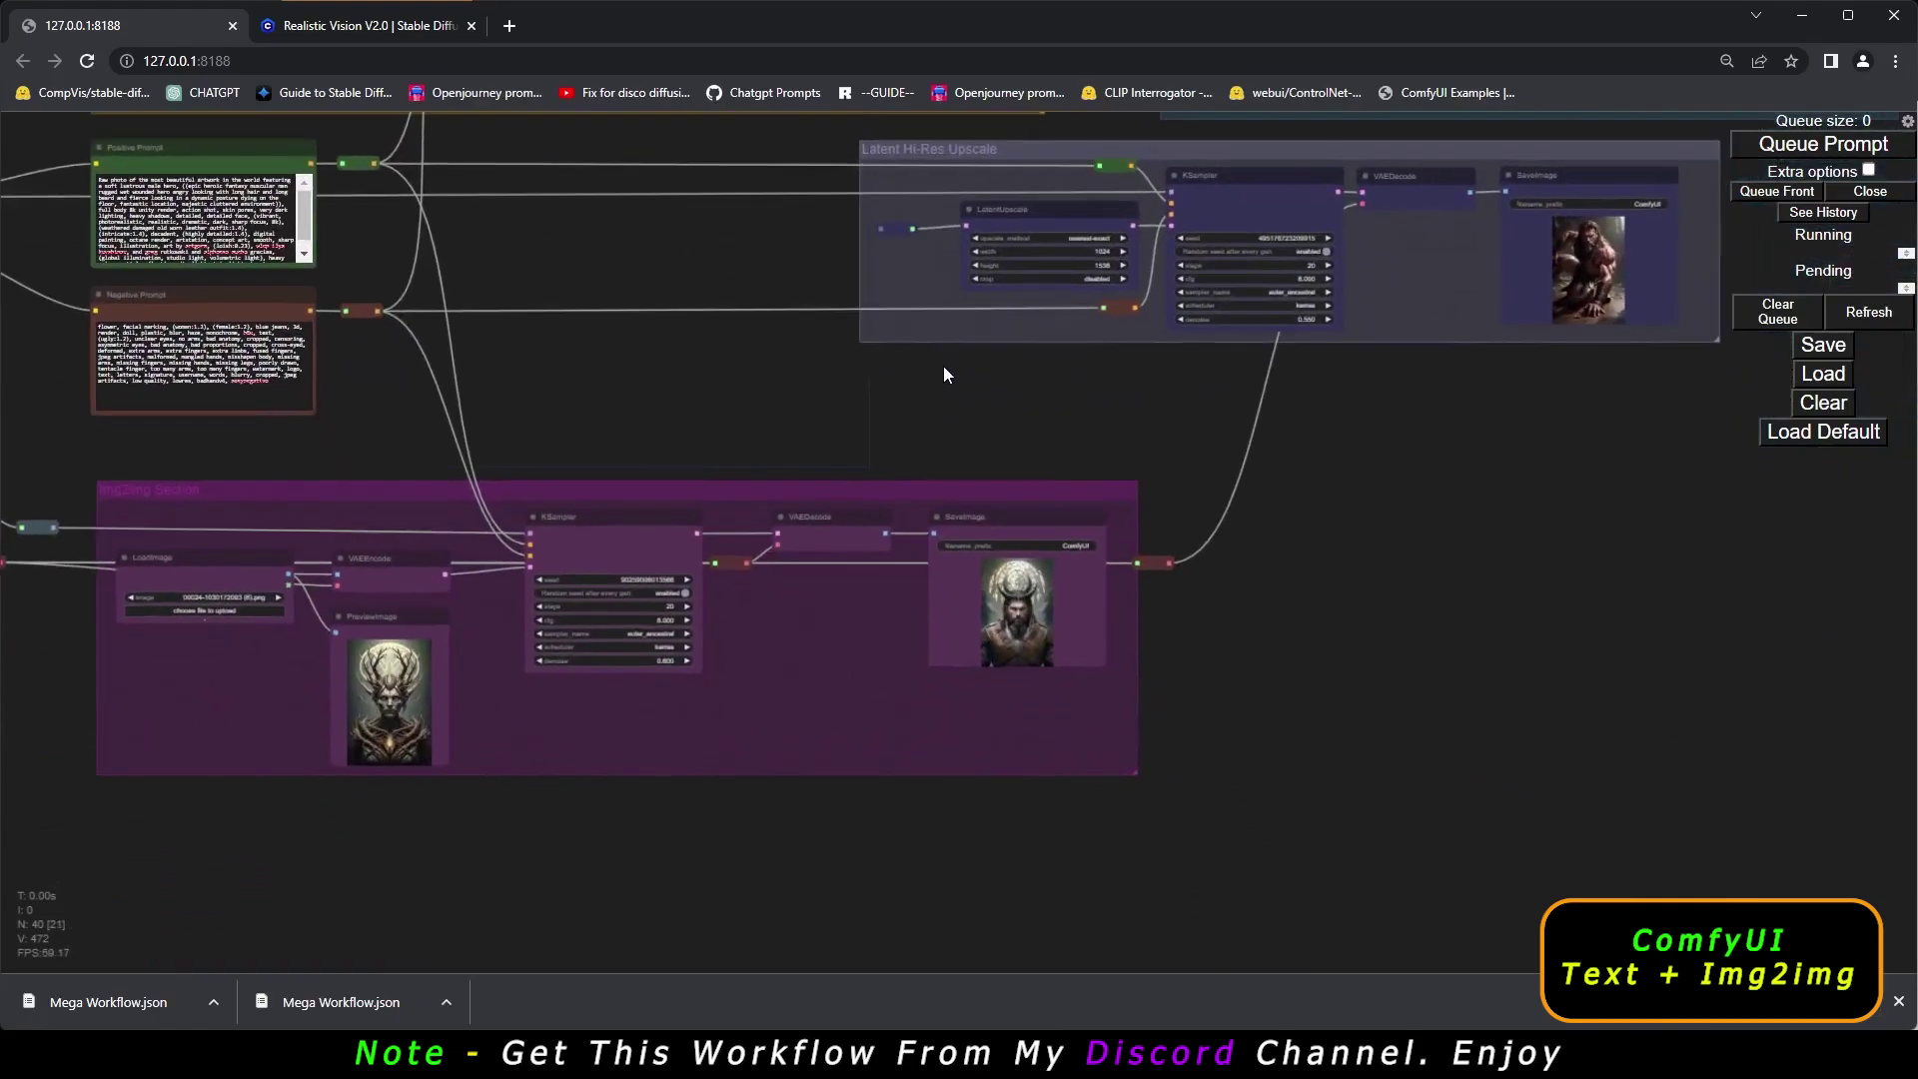
scroll(1024, 624, up, 15)
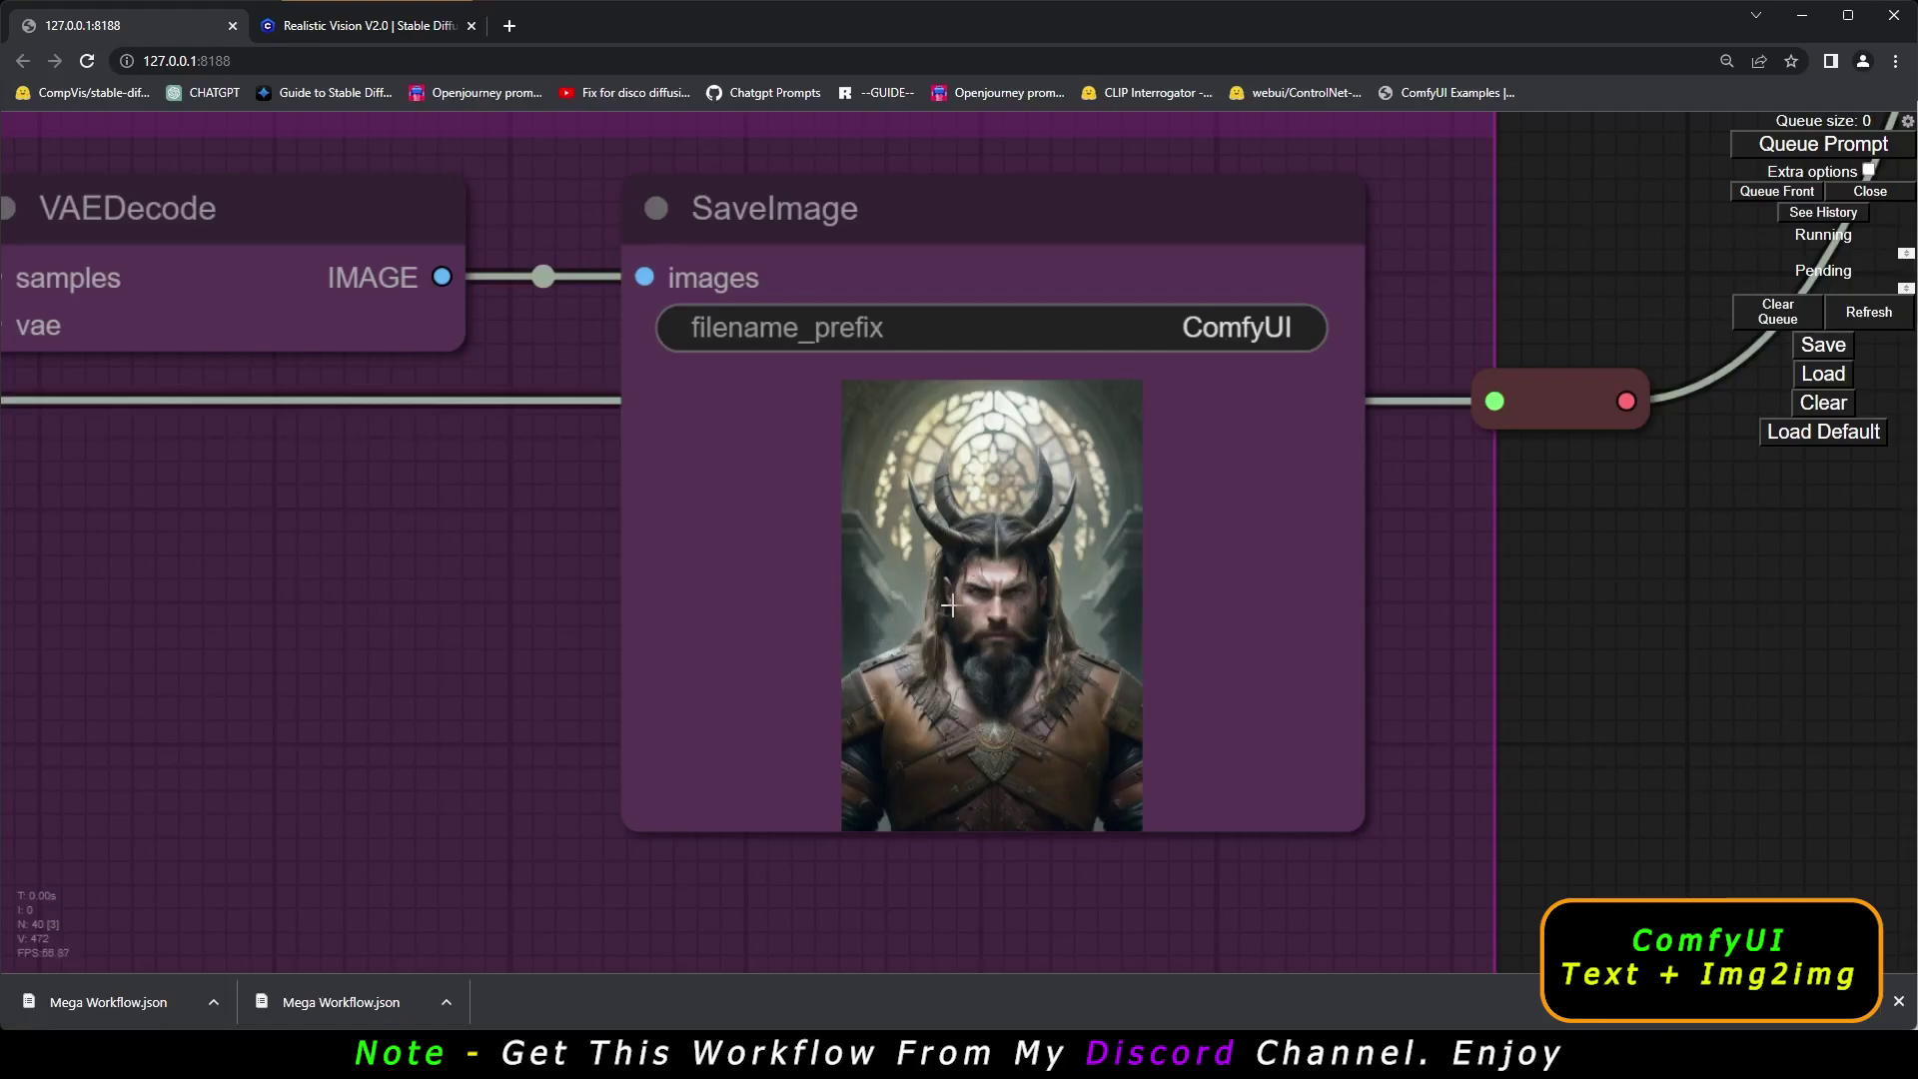
scroll(949, 604, down, 10)
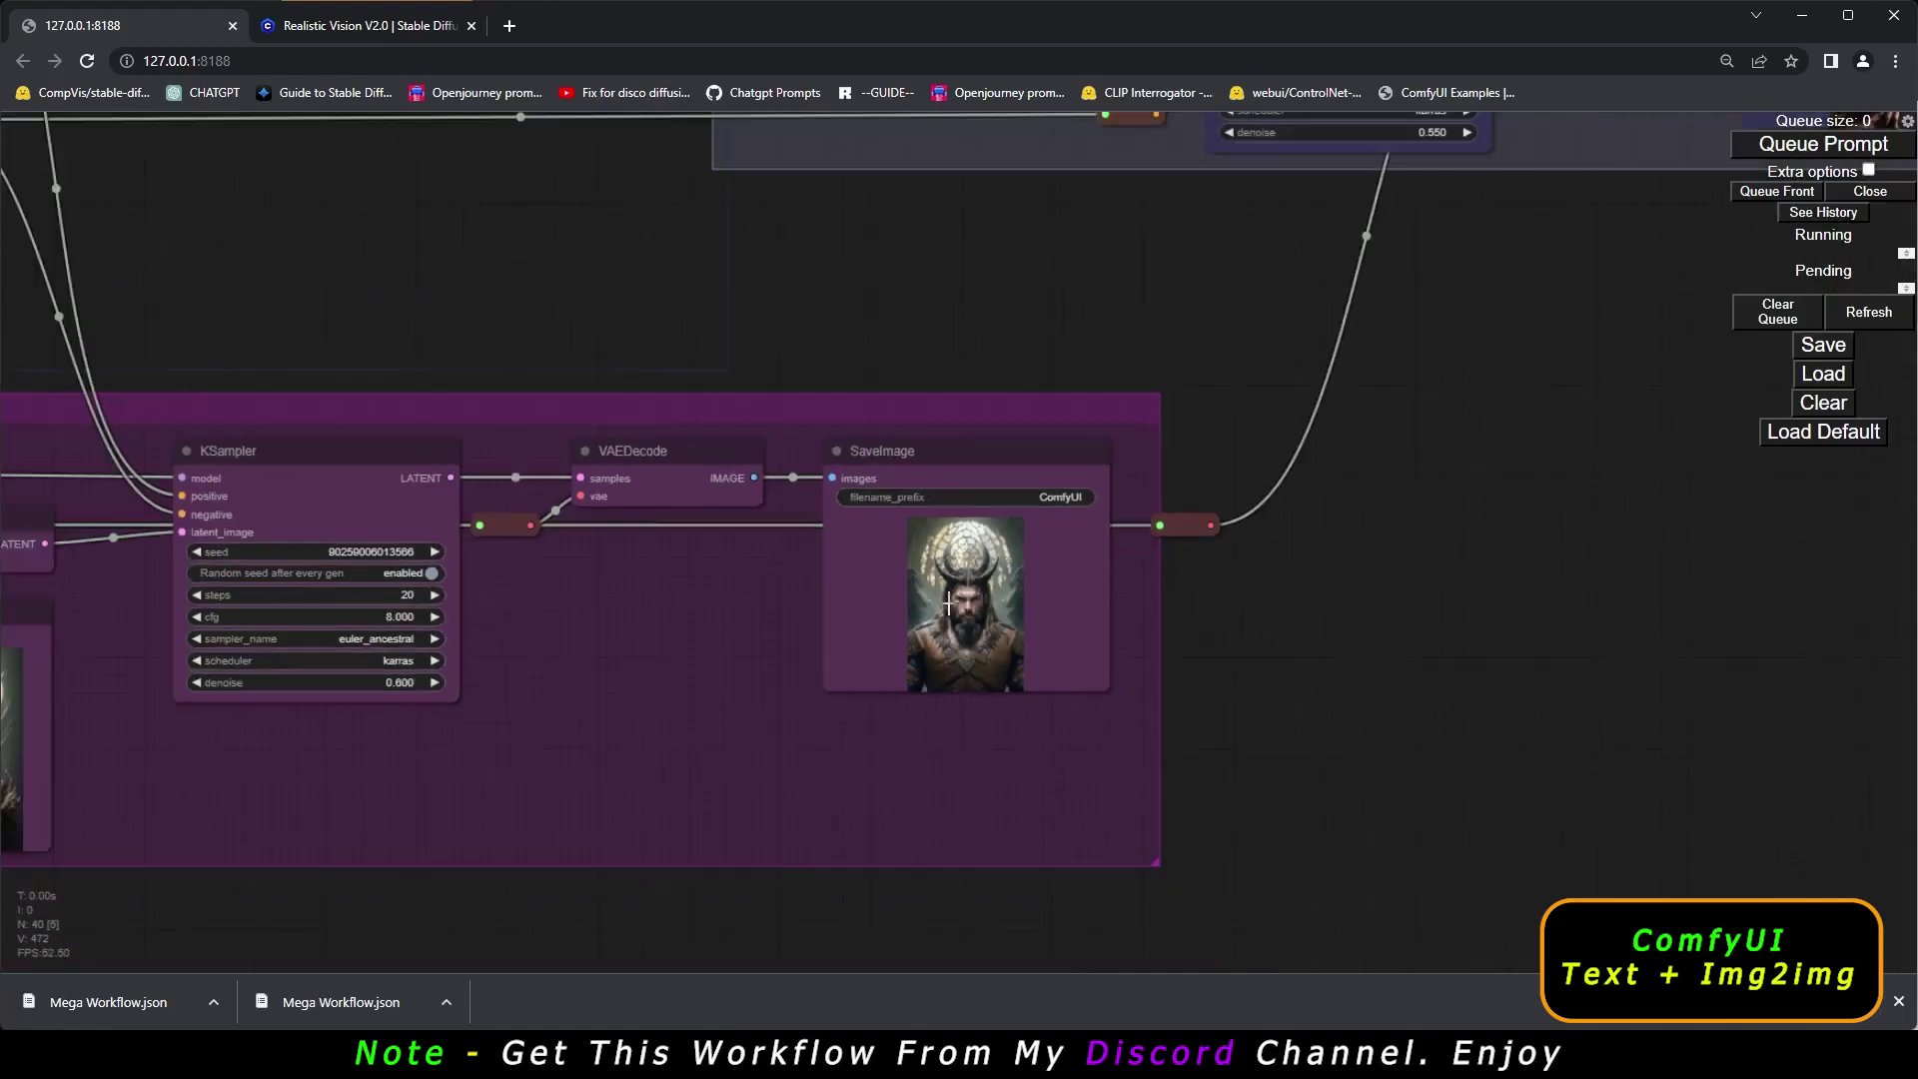
drag(510, 907, 1182, 856)
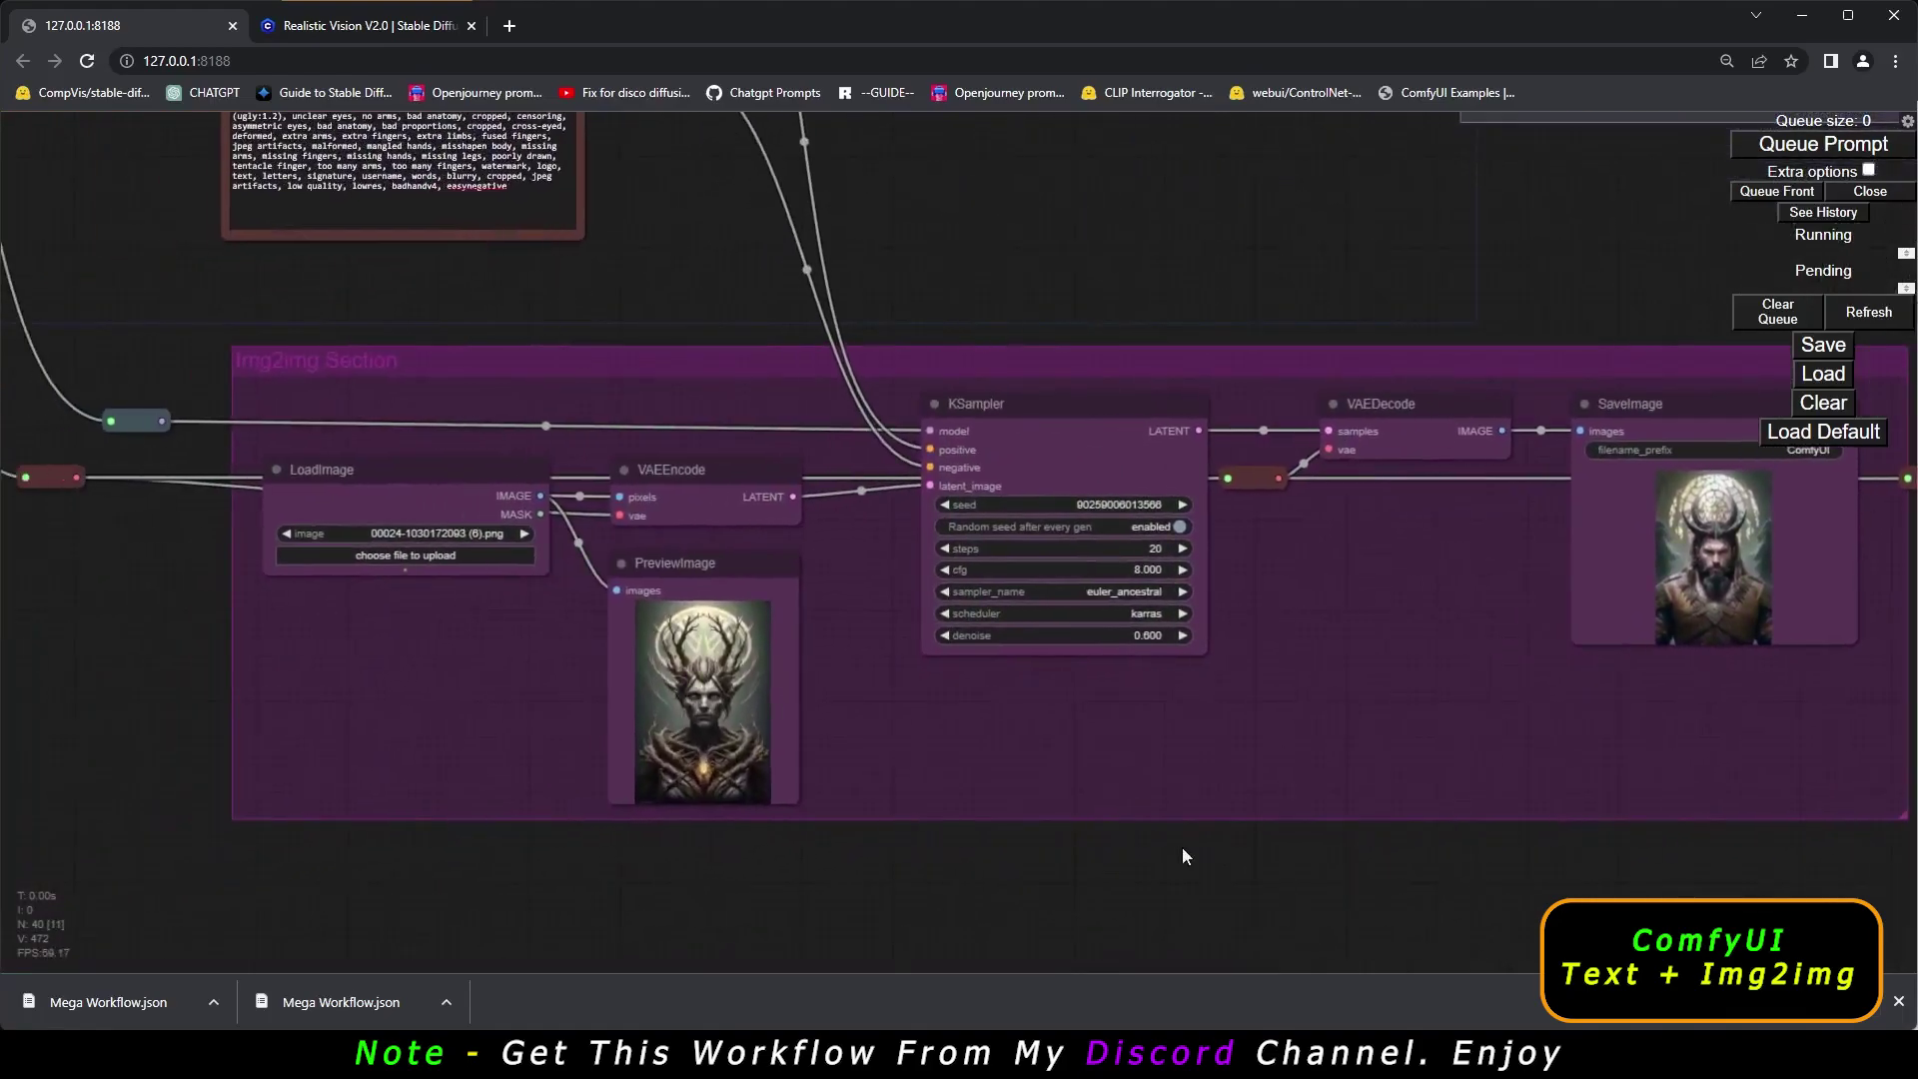
scroll(711, 675, up, 5)
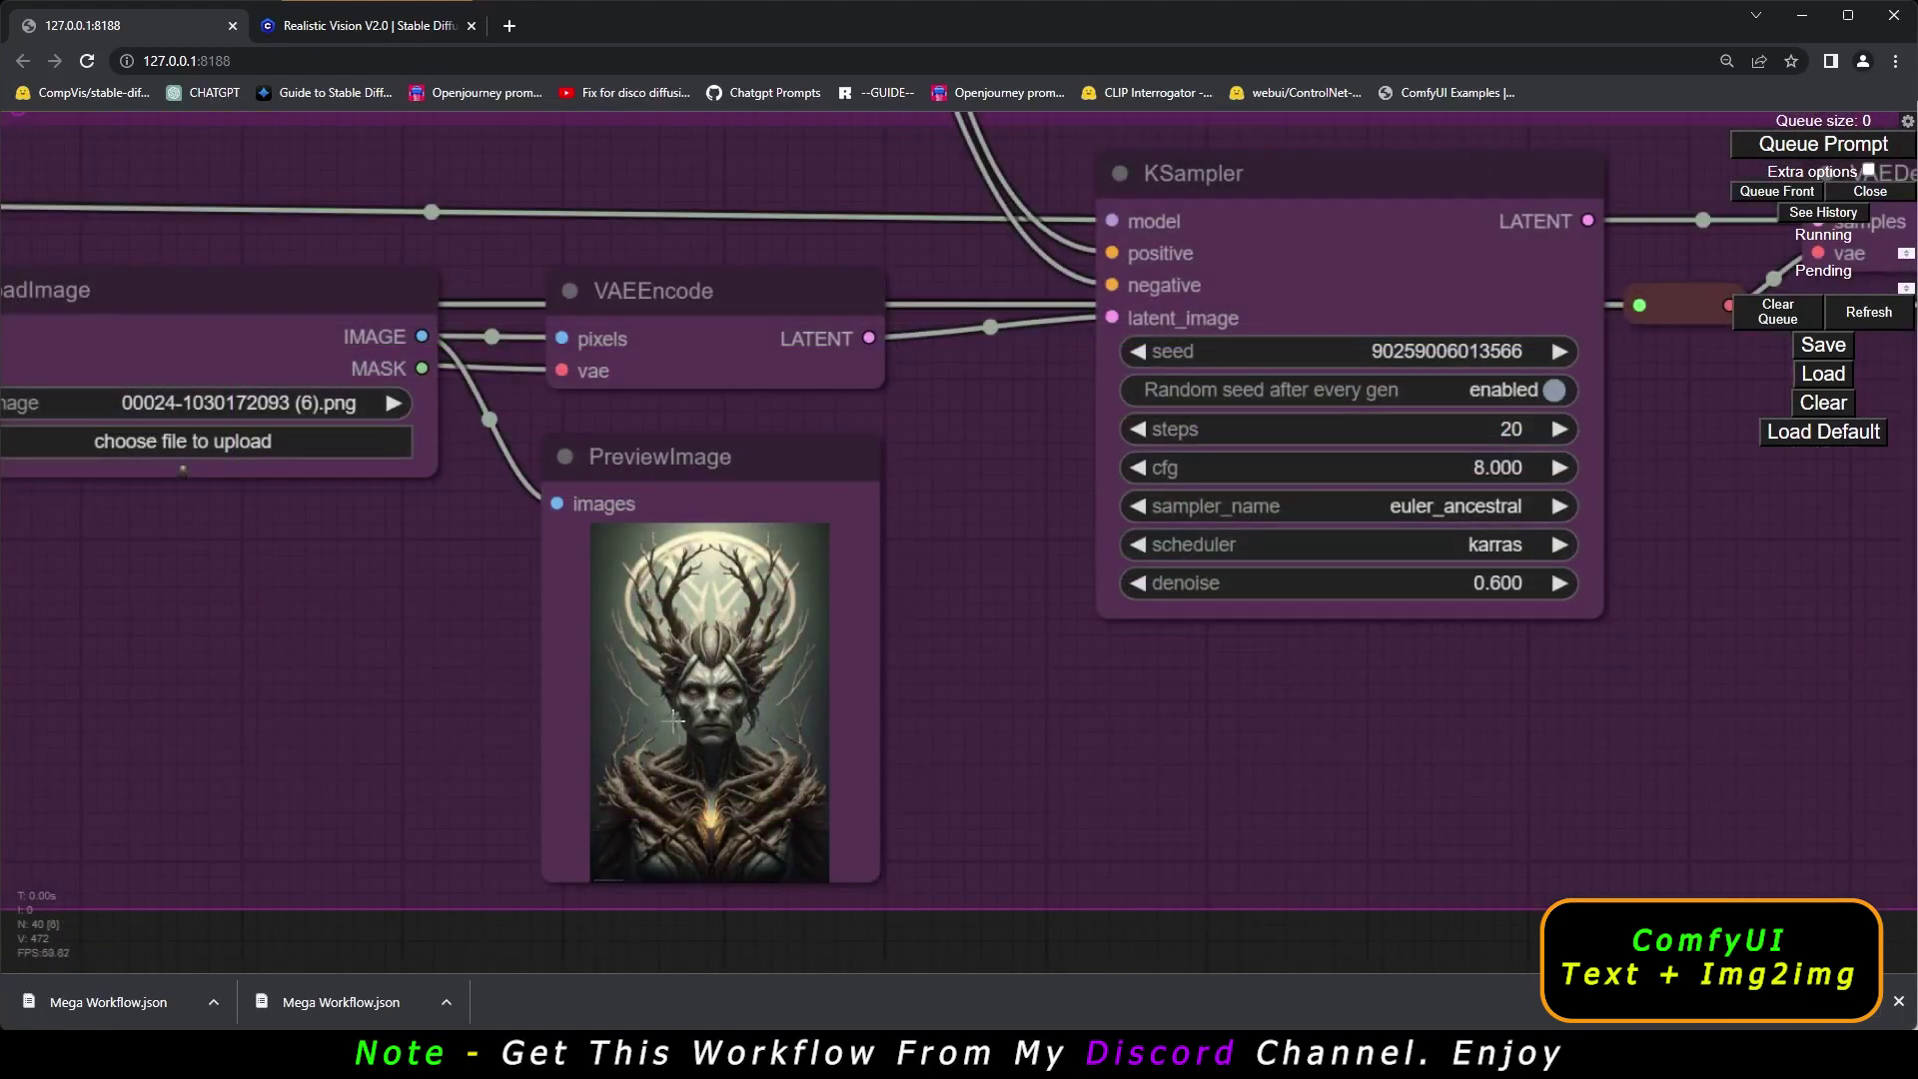
scroll(667, 687, down, 5)
drag(1217, 931, 540, 971)
scroll(1113, 617, up, 7)
scroll(1222, 645, up, 5)
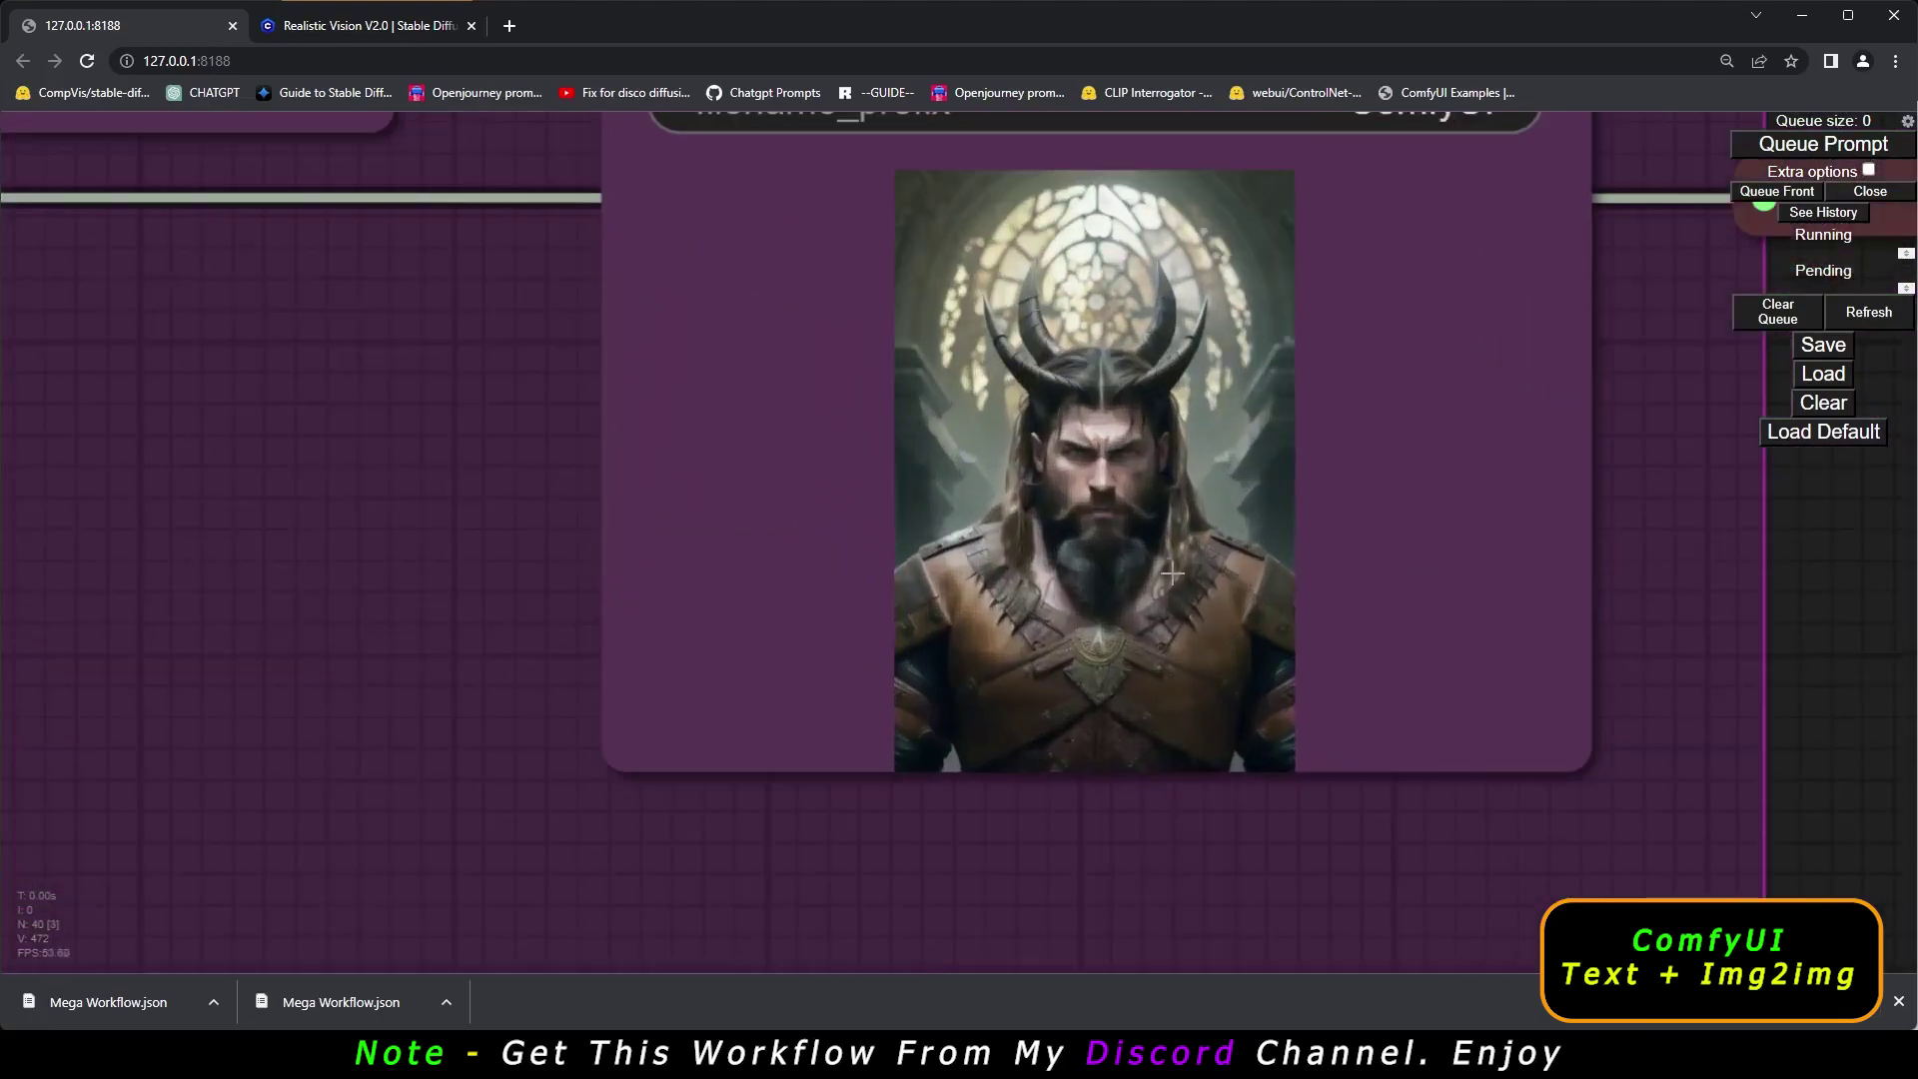
scroll(1041, 640, down, 5)
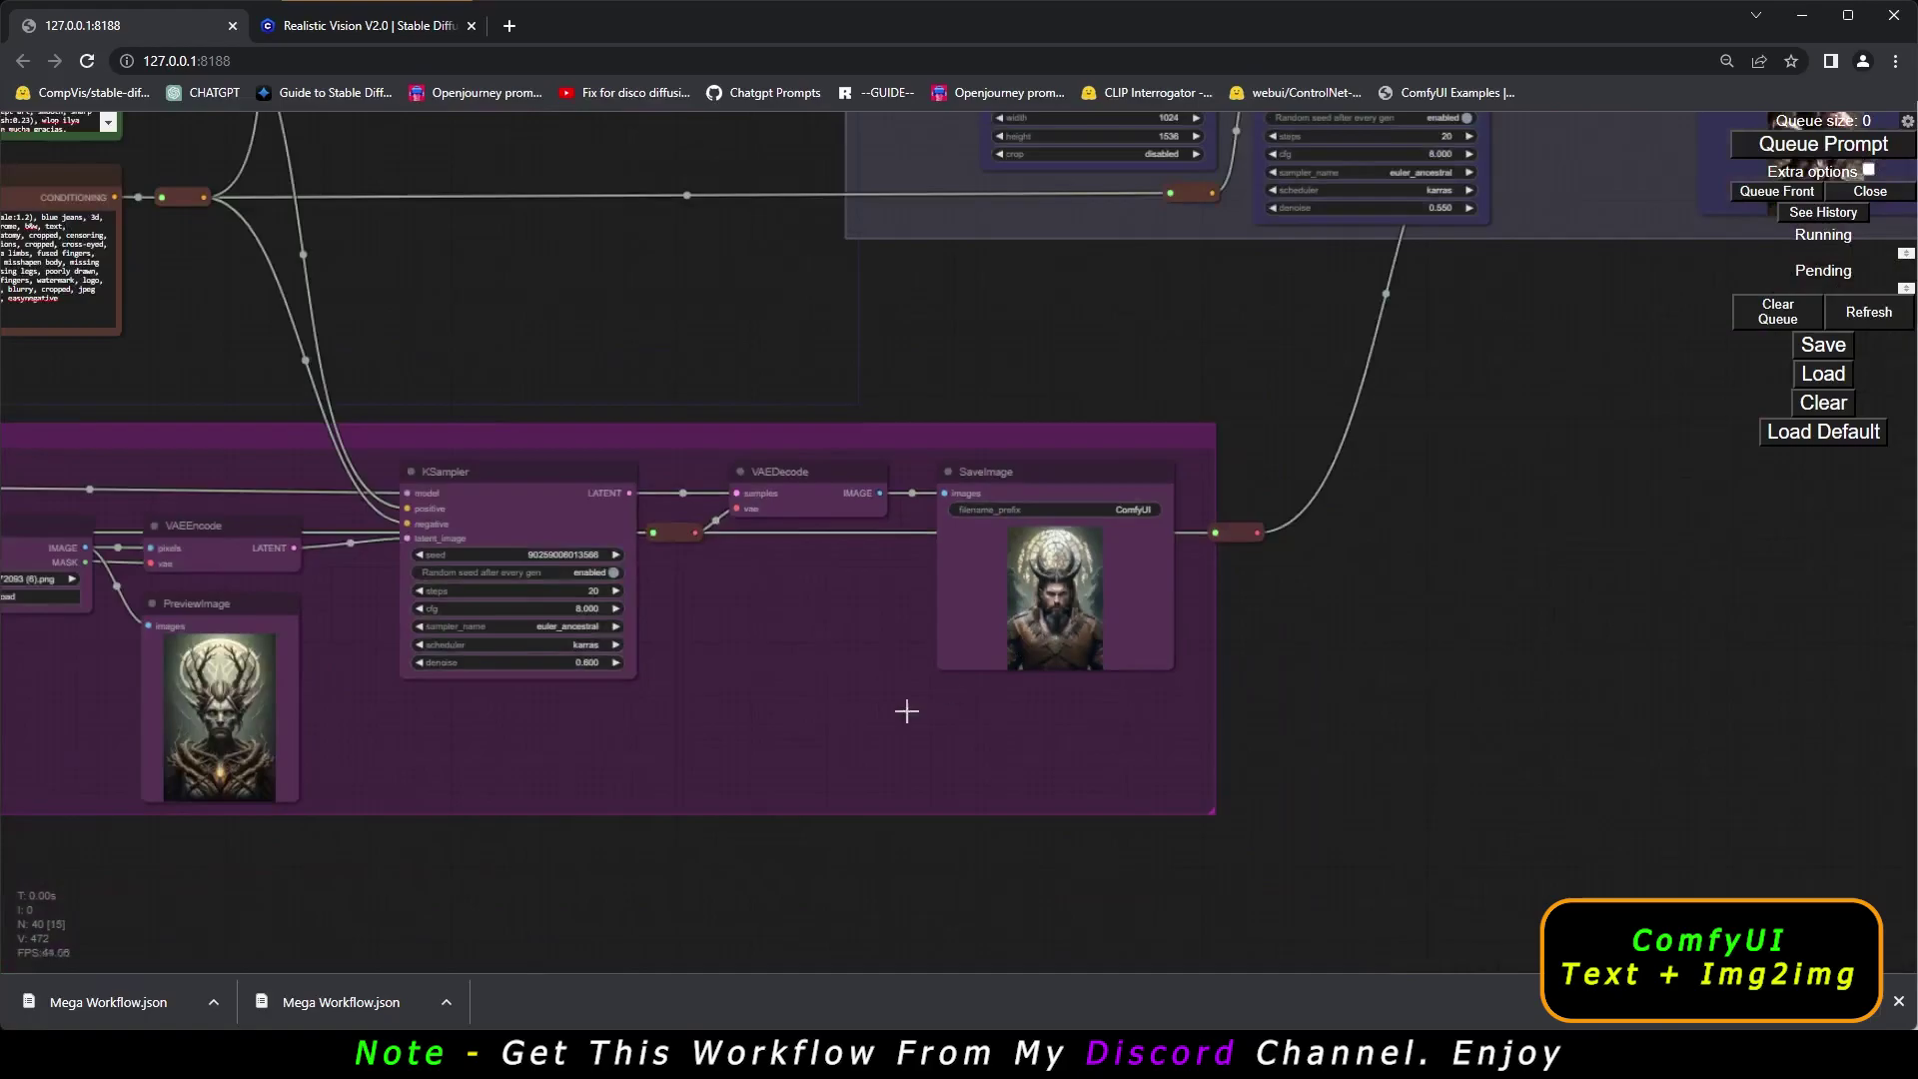
click(374, 27)
scroll(663, 399, up, 3)
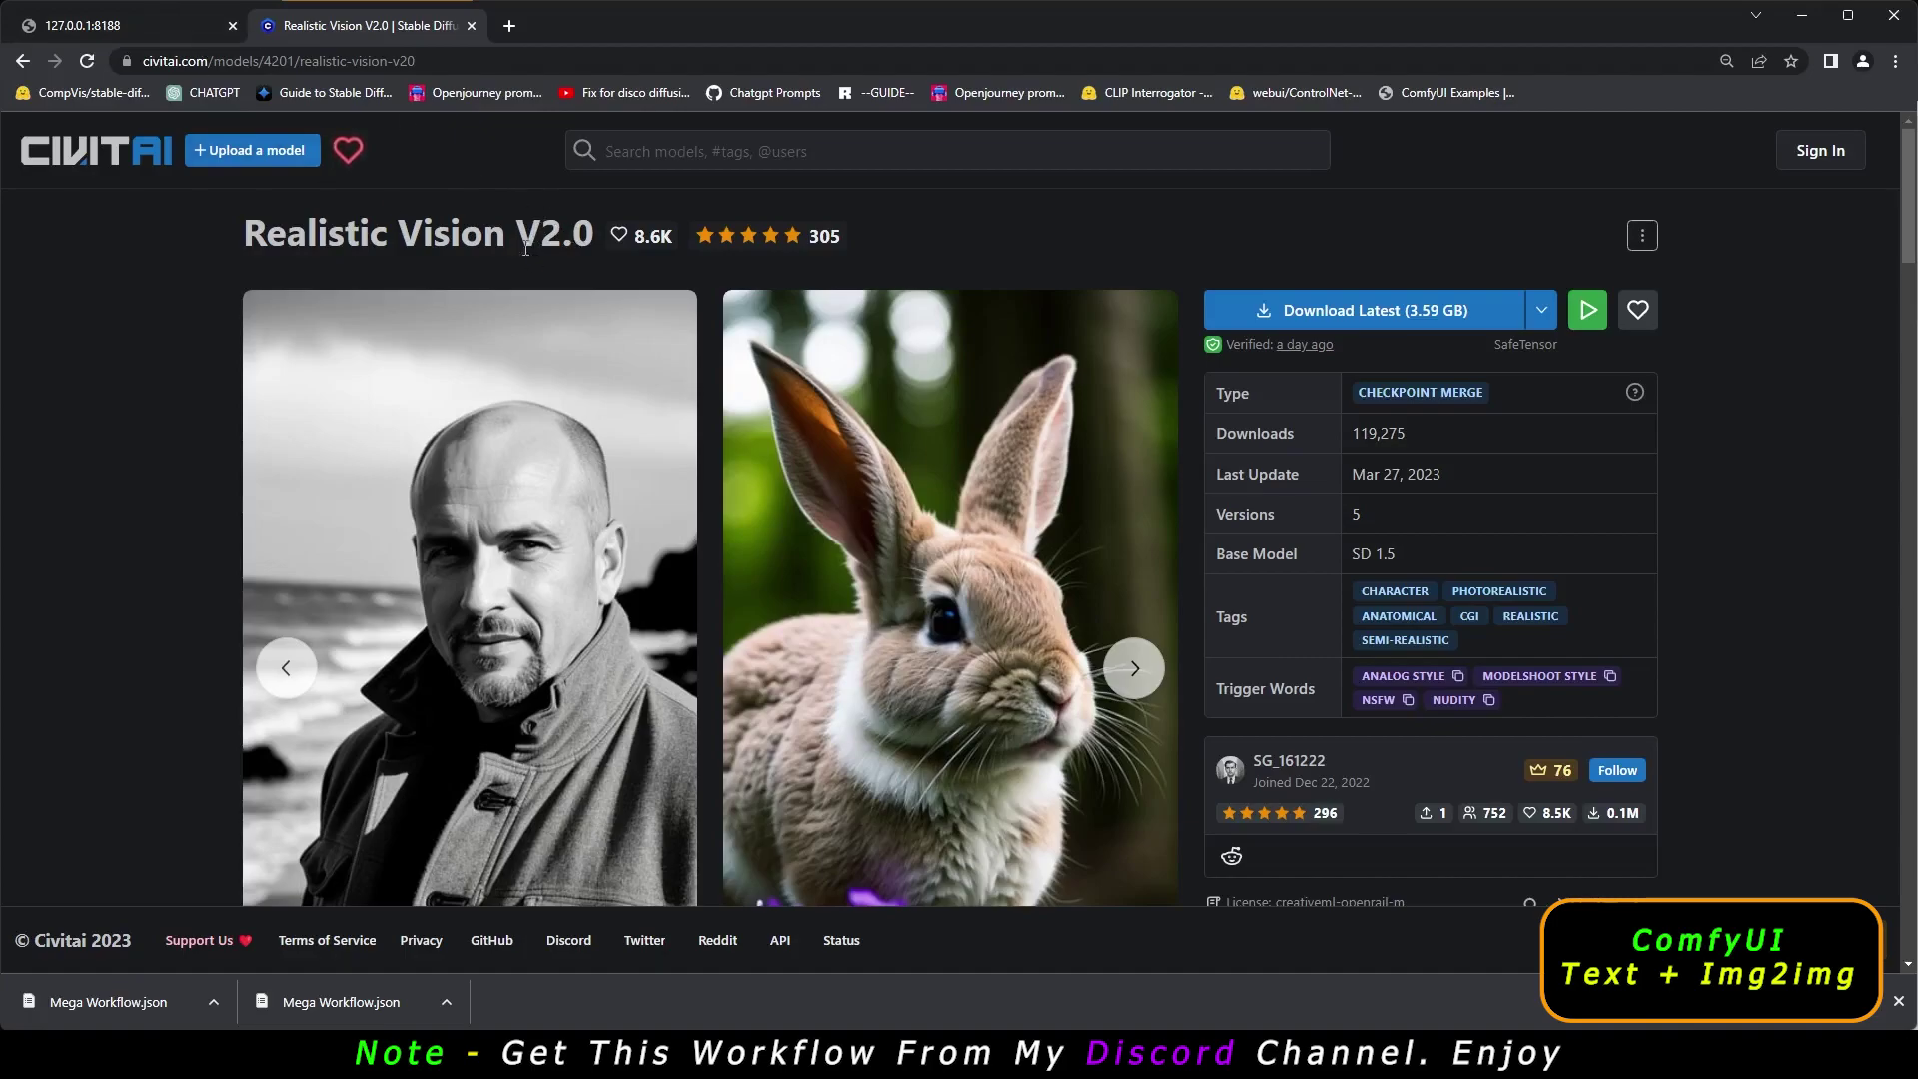
click(157, 18)
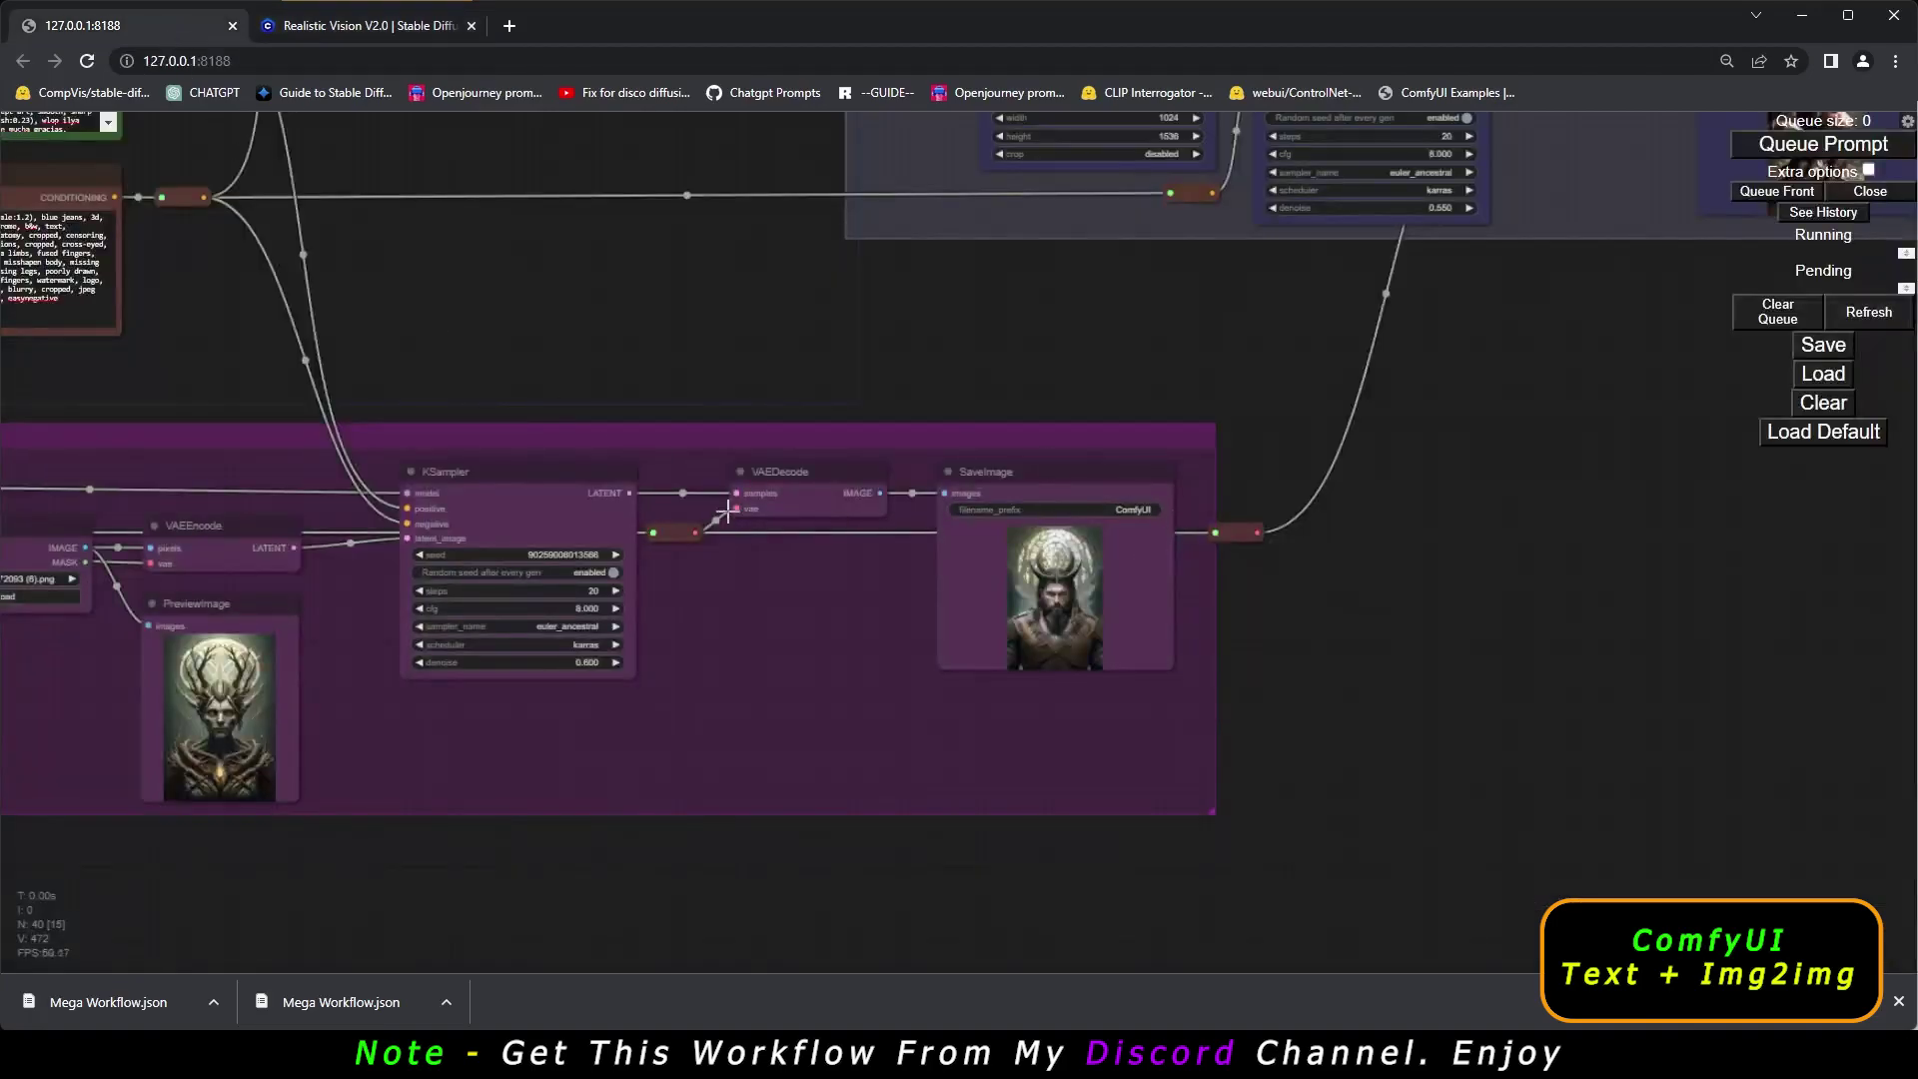
Bring the checkpoint loader, prompt nodes and Img2img section into view.
scroll(1155, 584, up, 10)
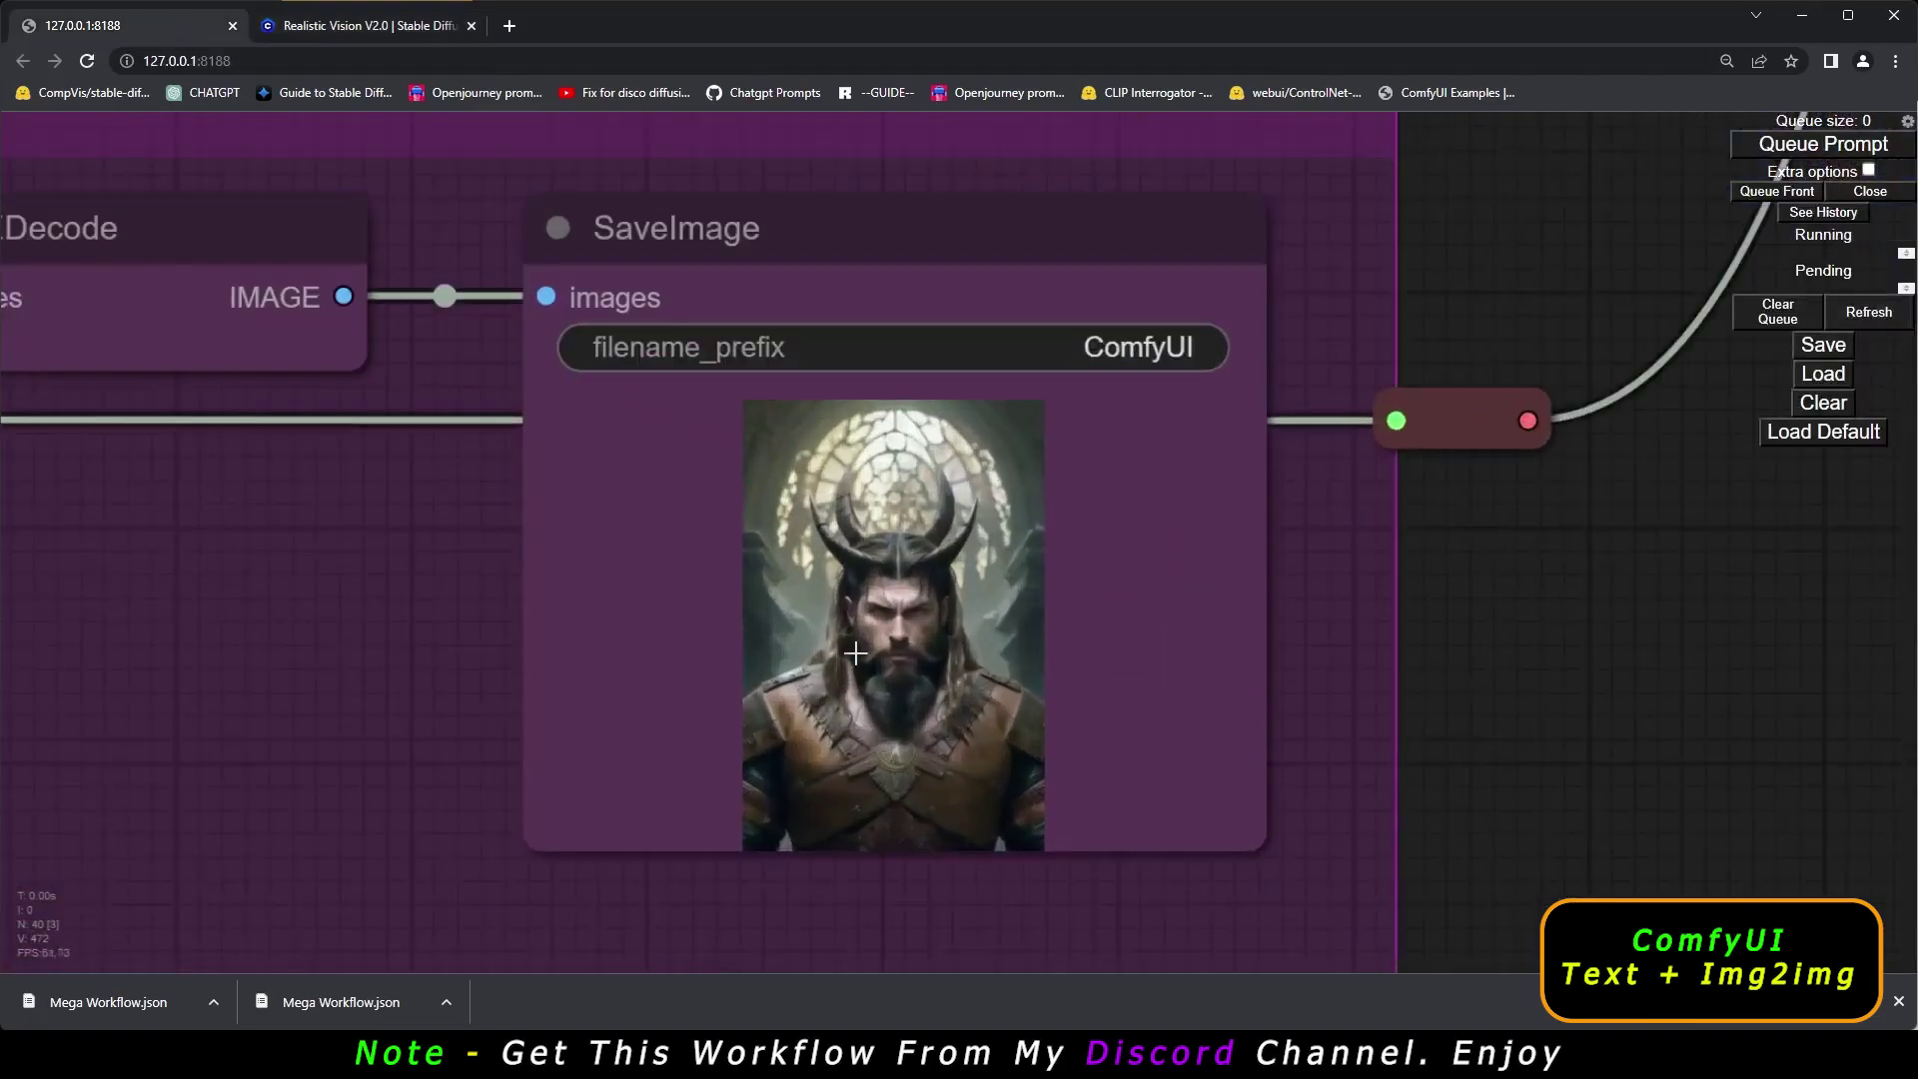
scroll(1084, 312, down, 10)
scroll(1083, 313, up, 5)
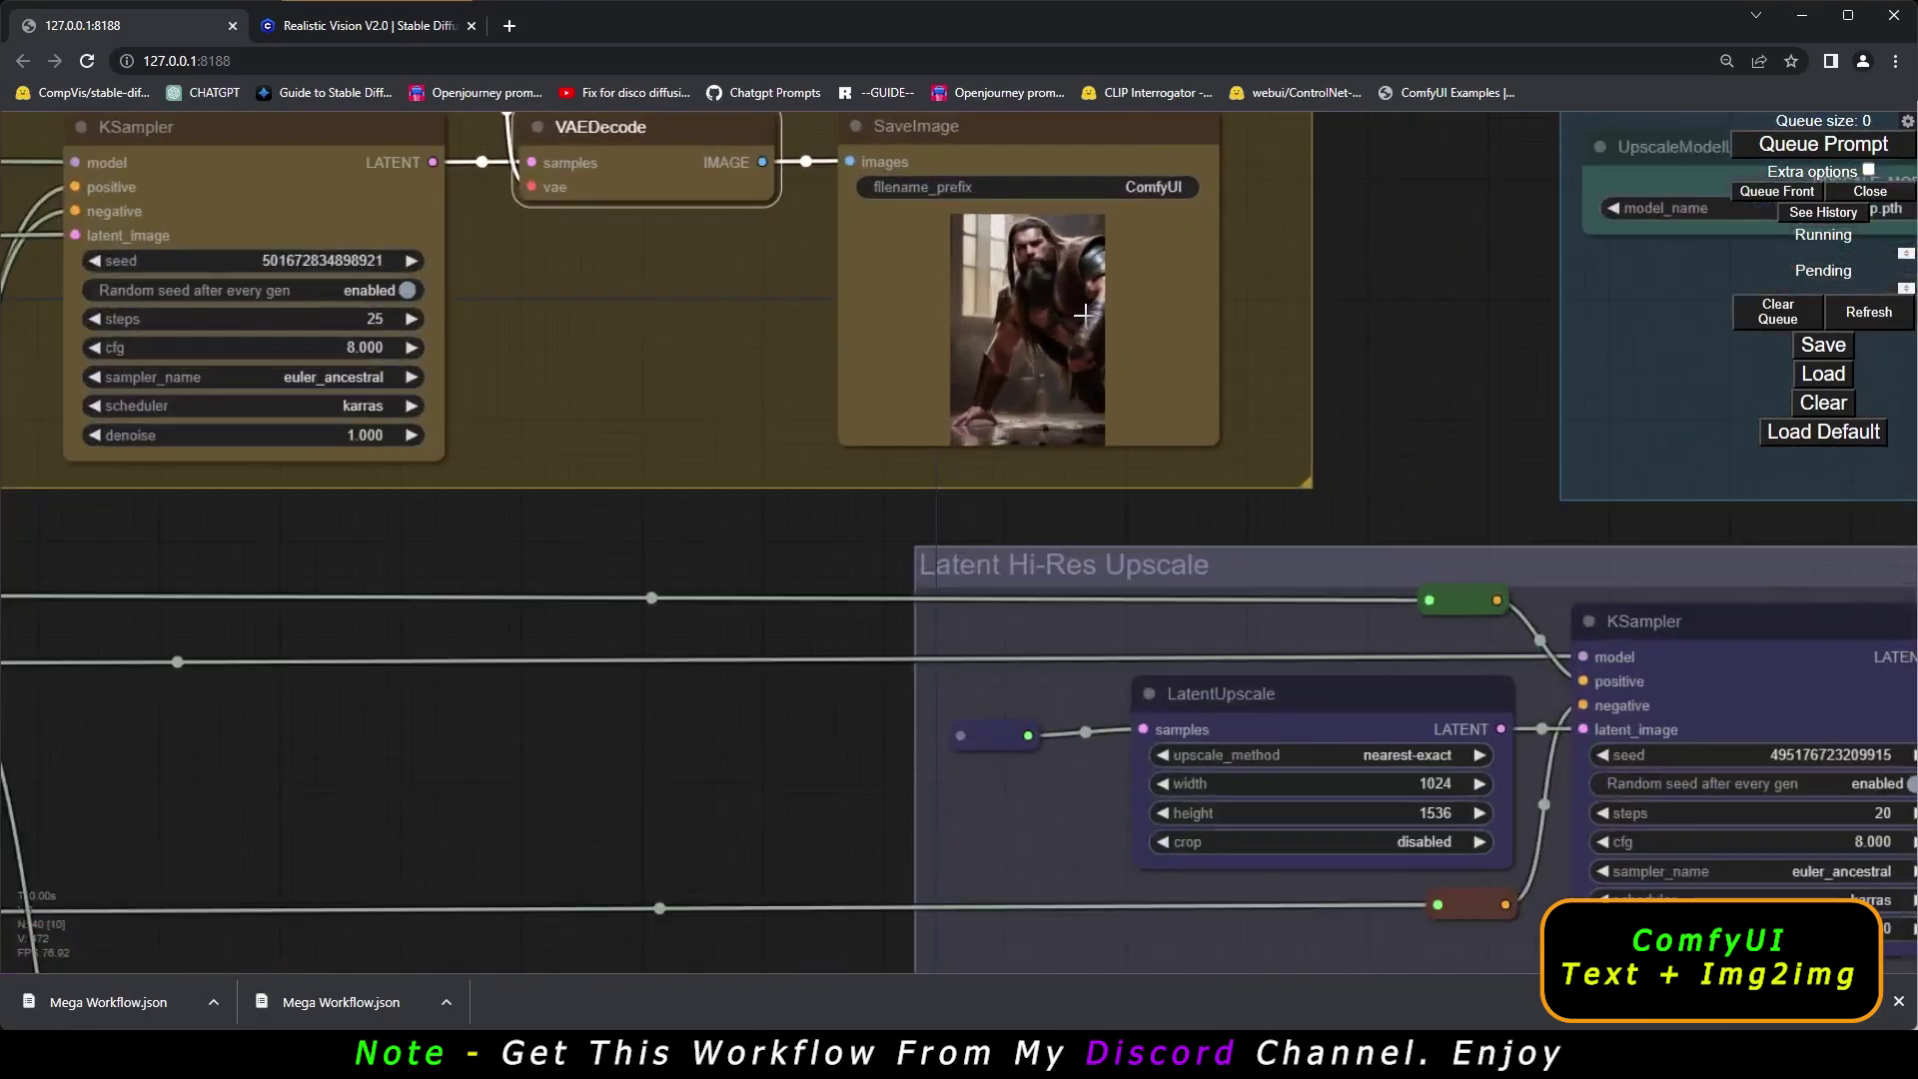
scroll(1068, 559, down, 6)
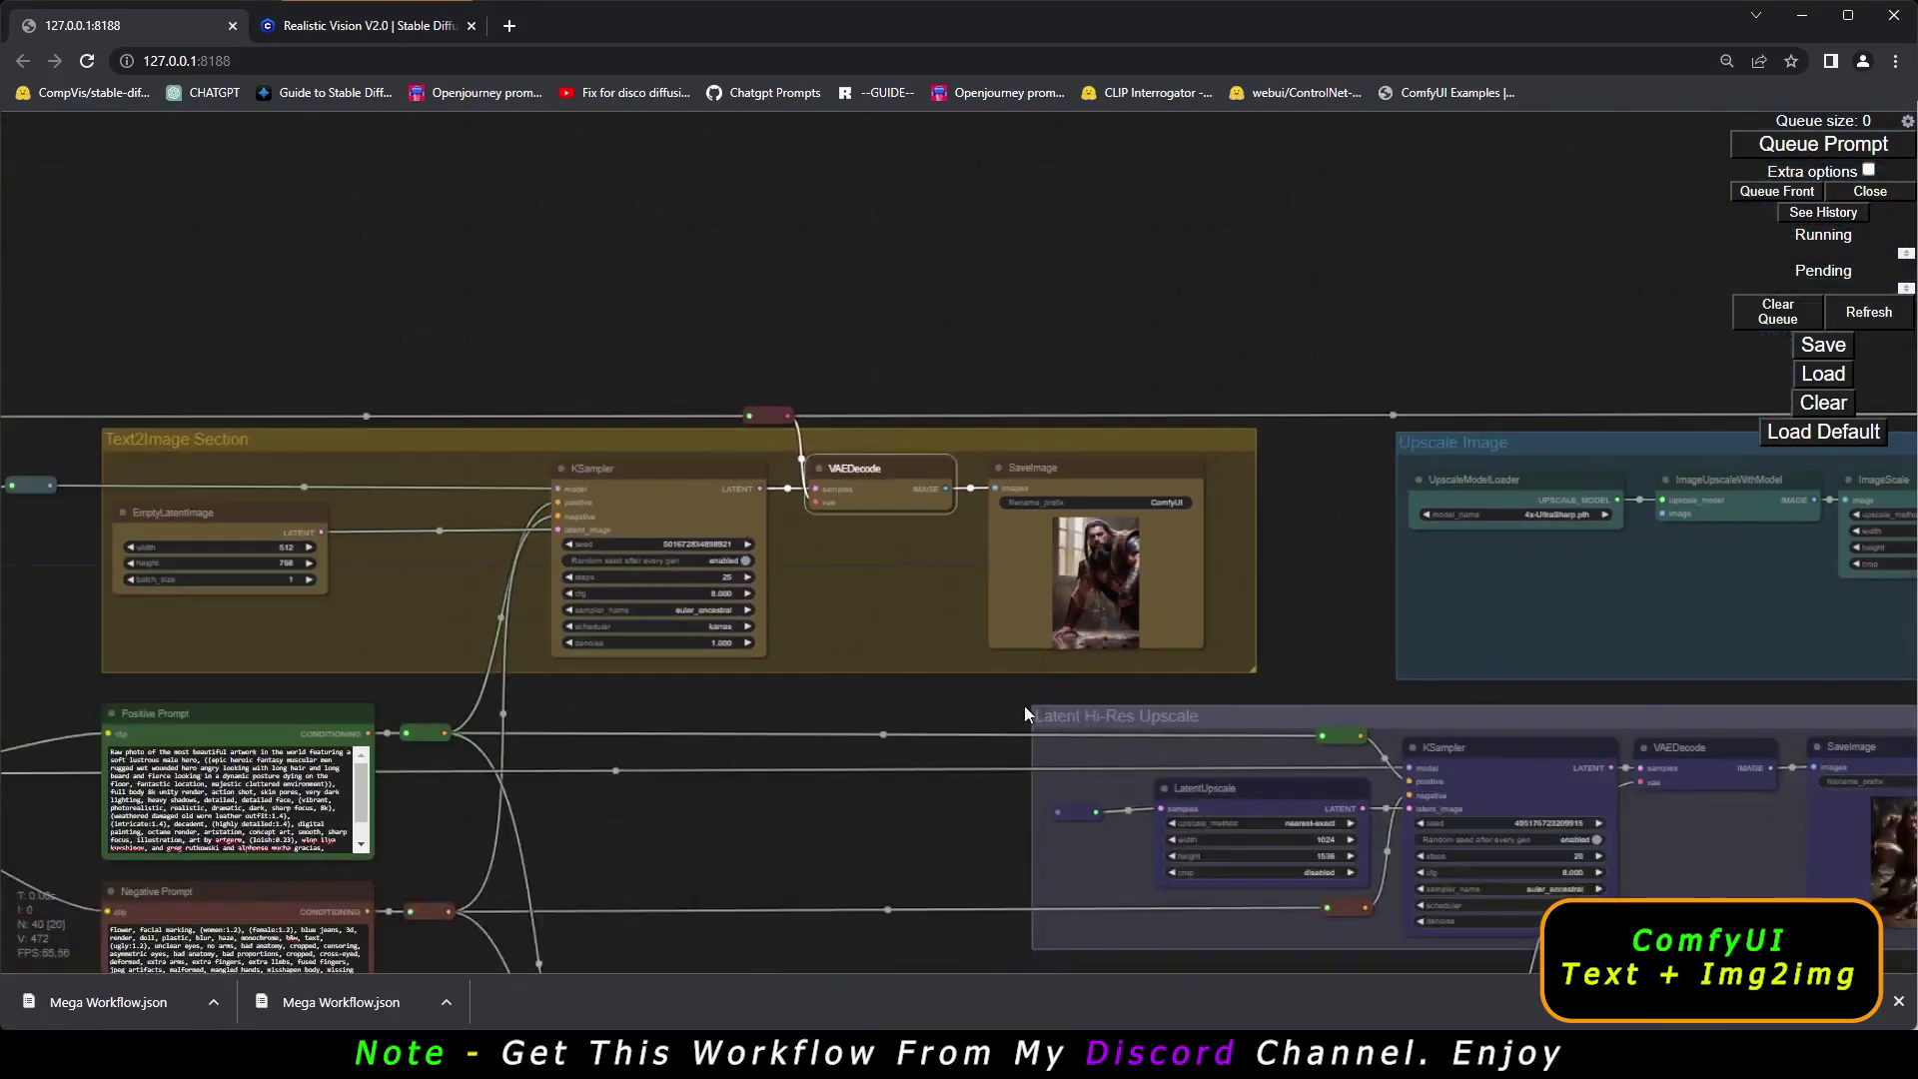
drag(792, 313, 1200, 104)
drag(1128, 685, 988, 397)
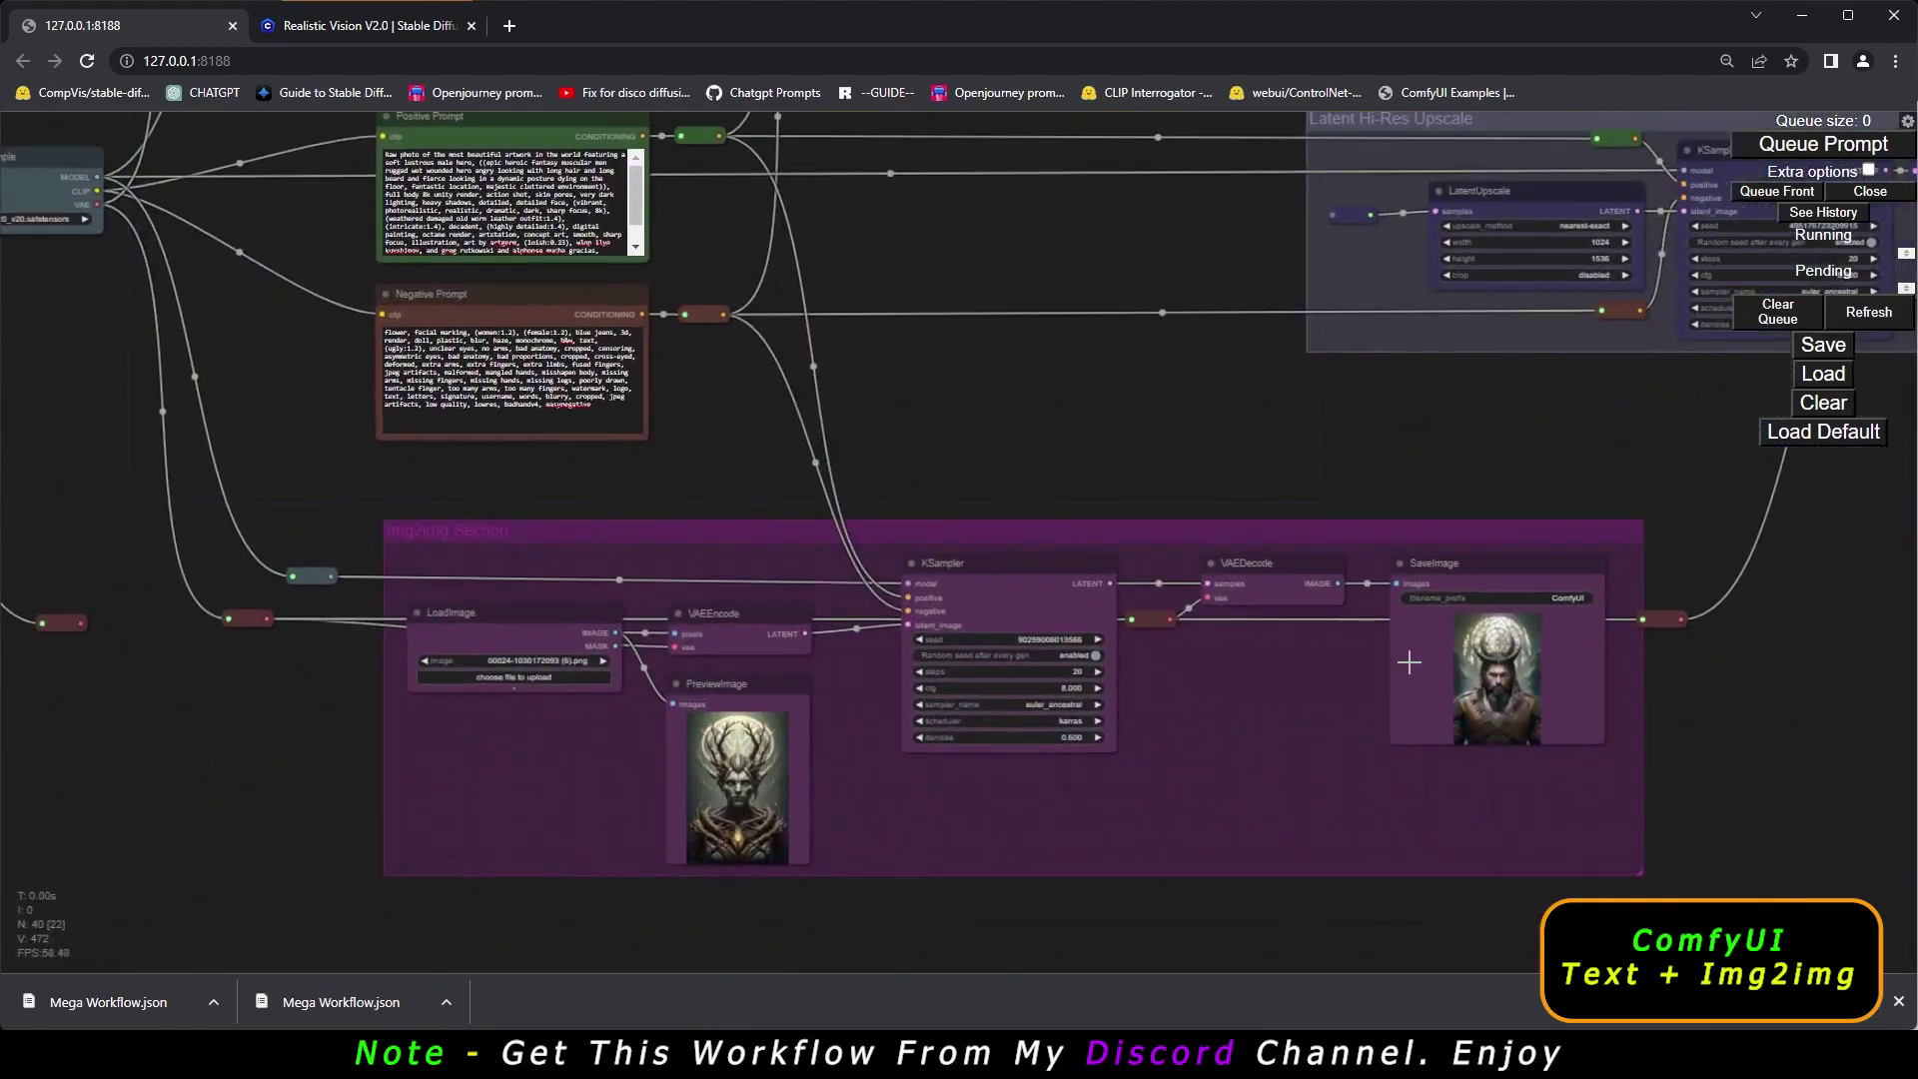
drag(332, 716, 564, 951)
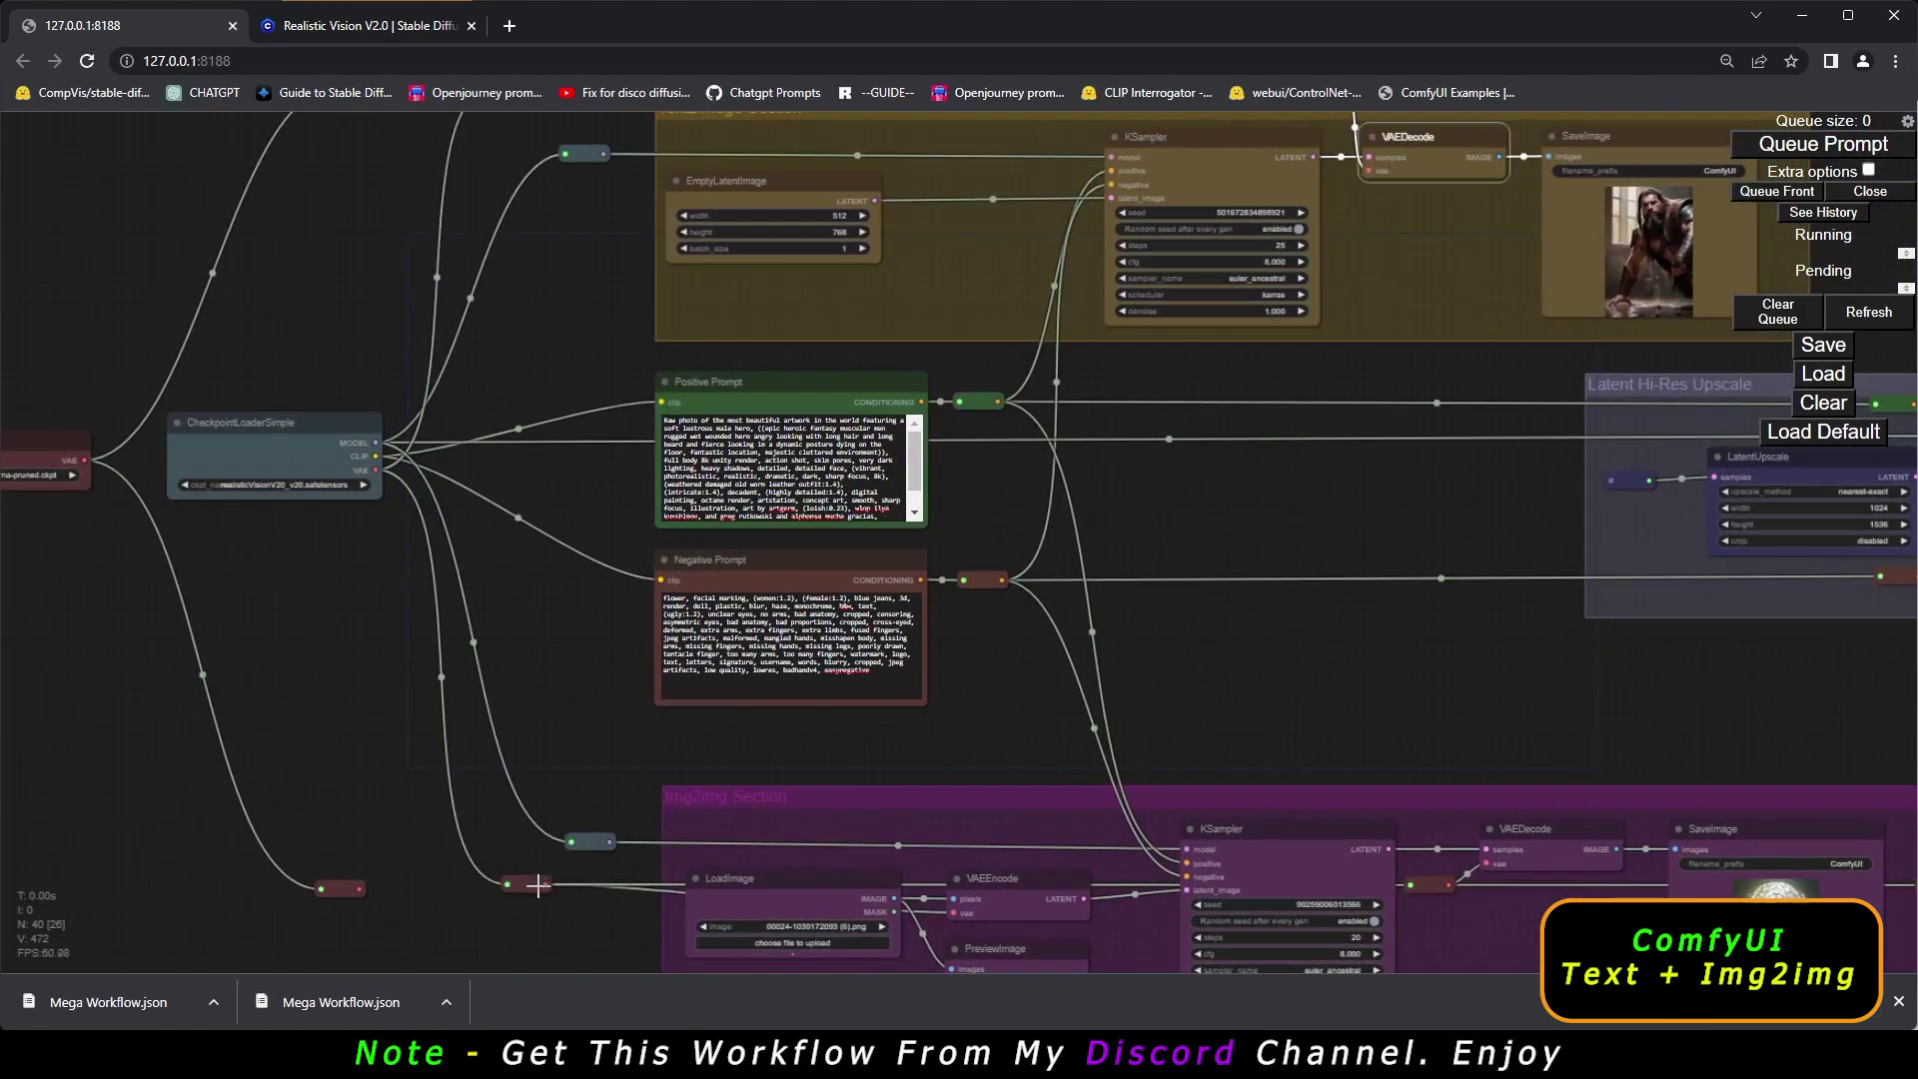
Select the VAE and model reroutes near LoadImage and pull the VAE link off the reroute's input.
click(535, 884)
click(596, 841)
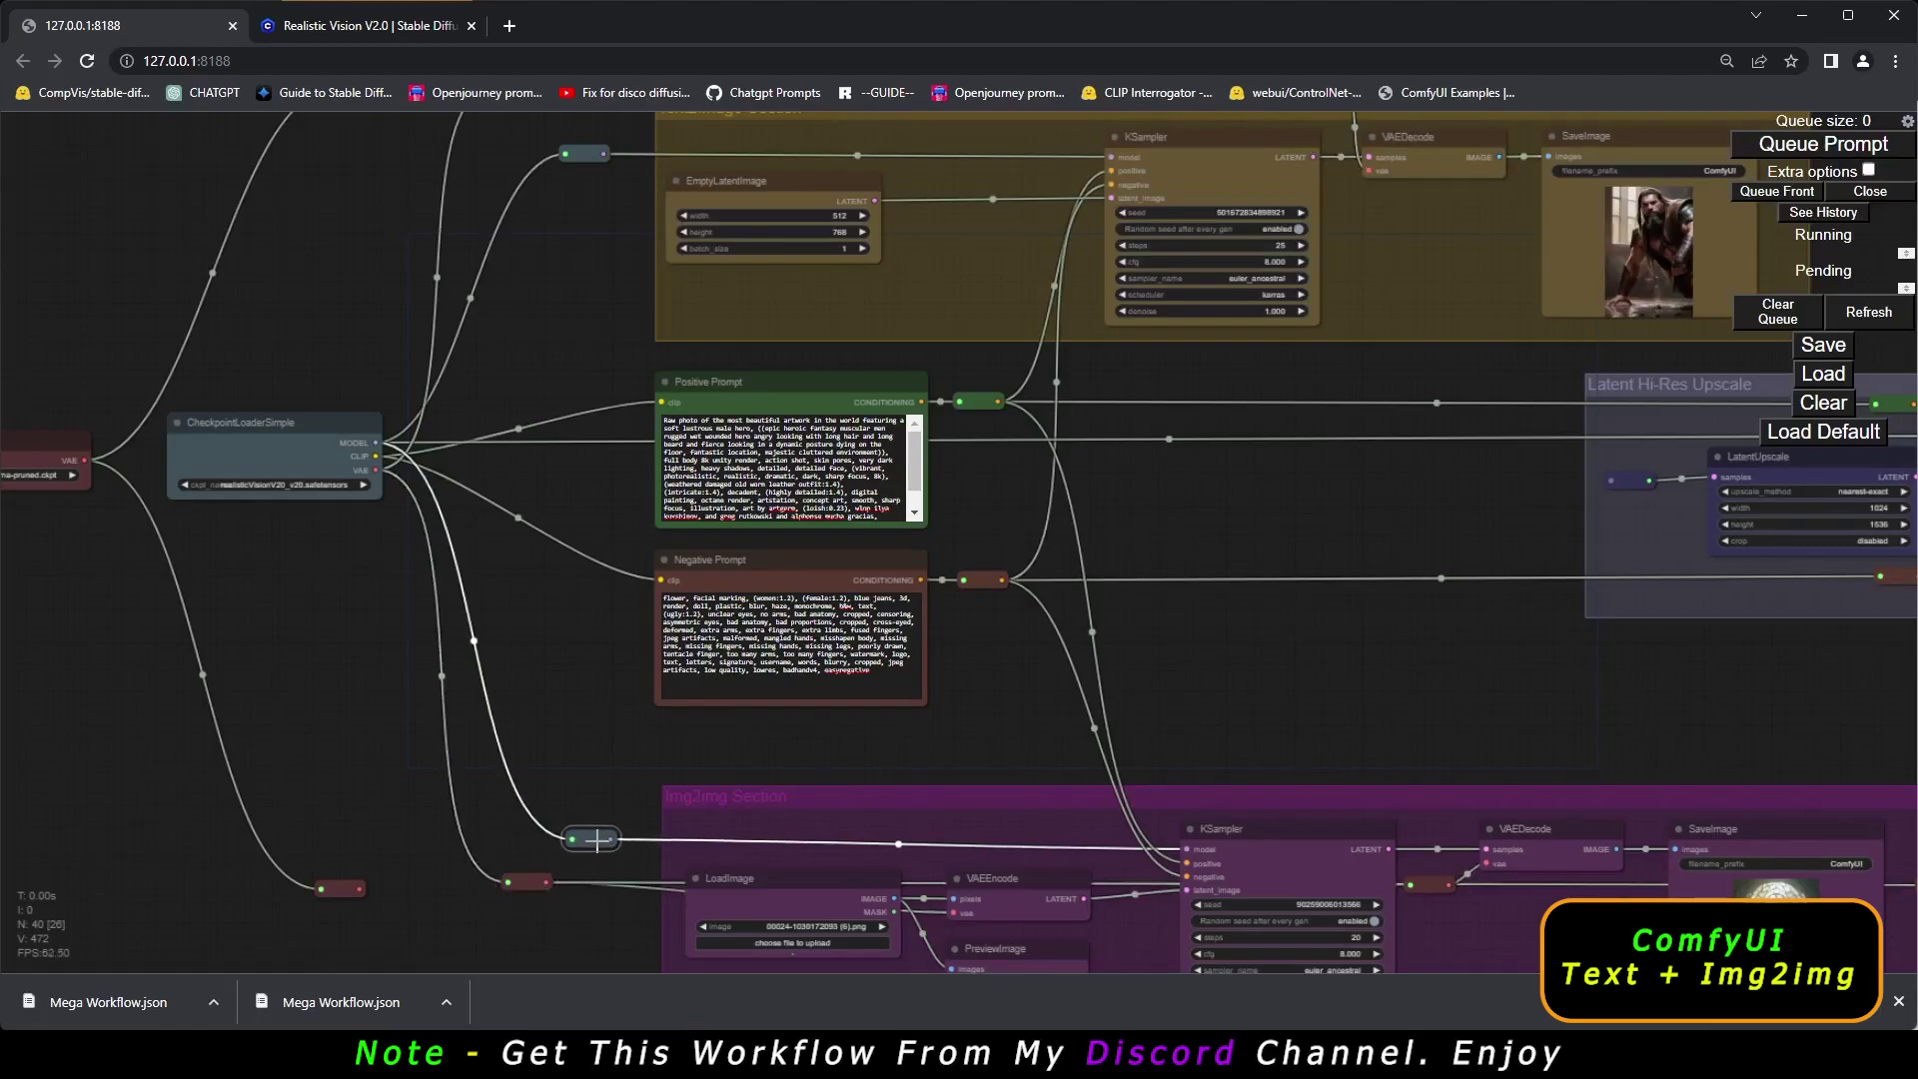
drag(596, 846, 581, 767)
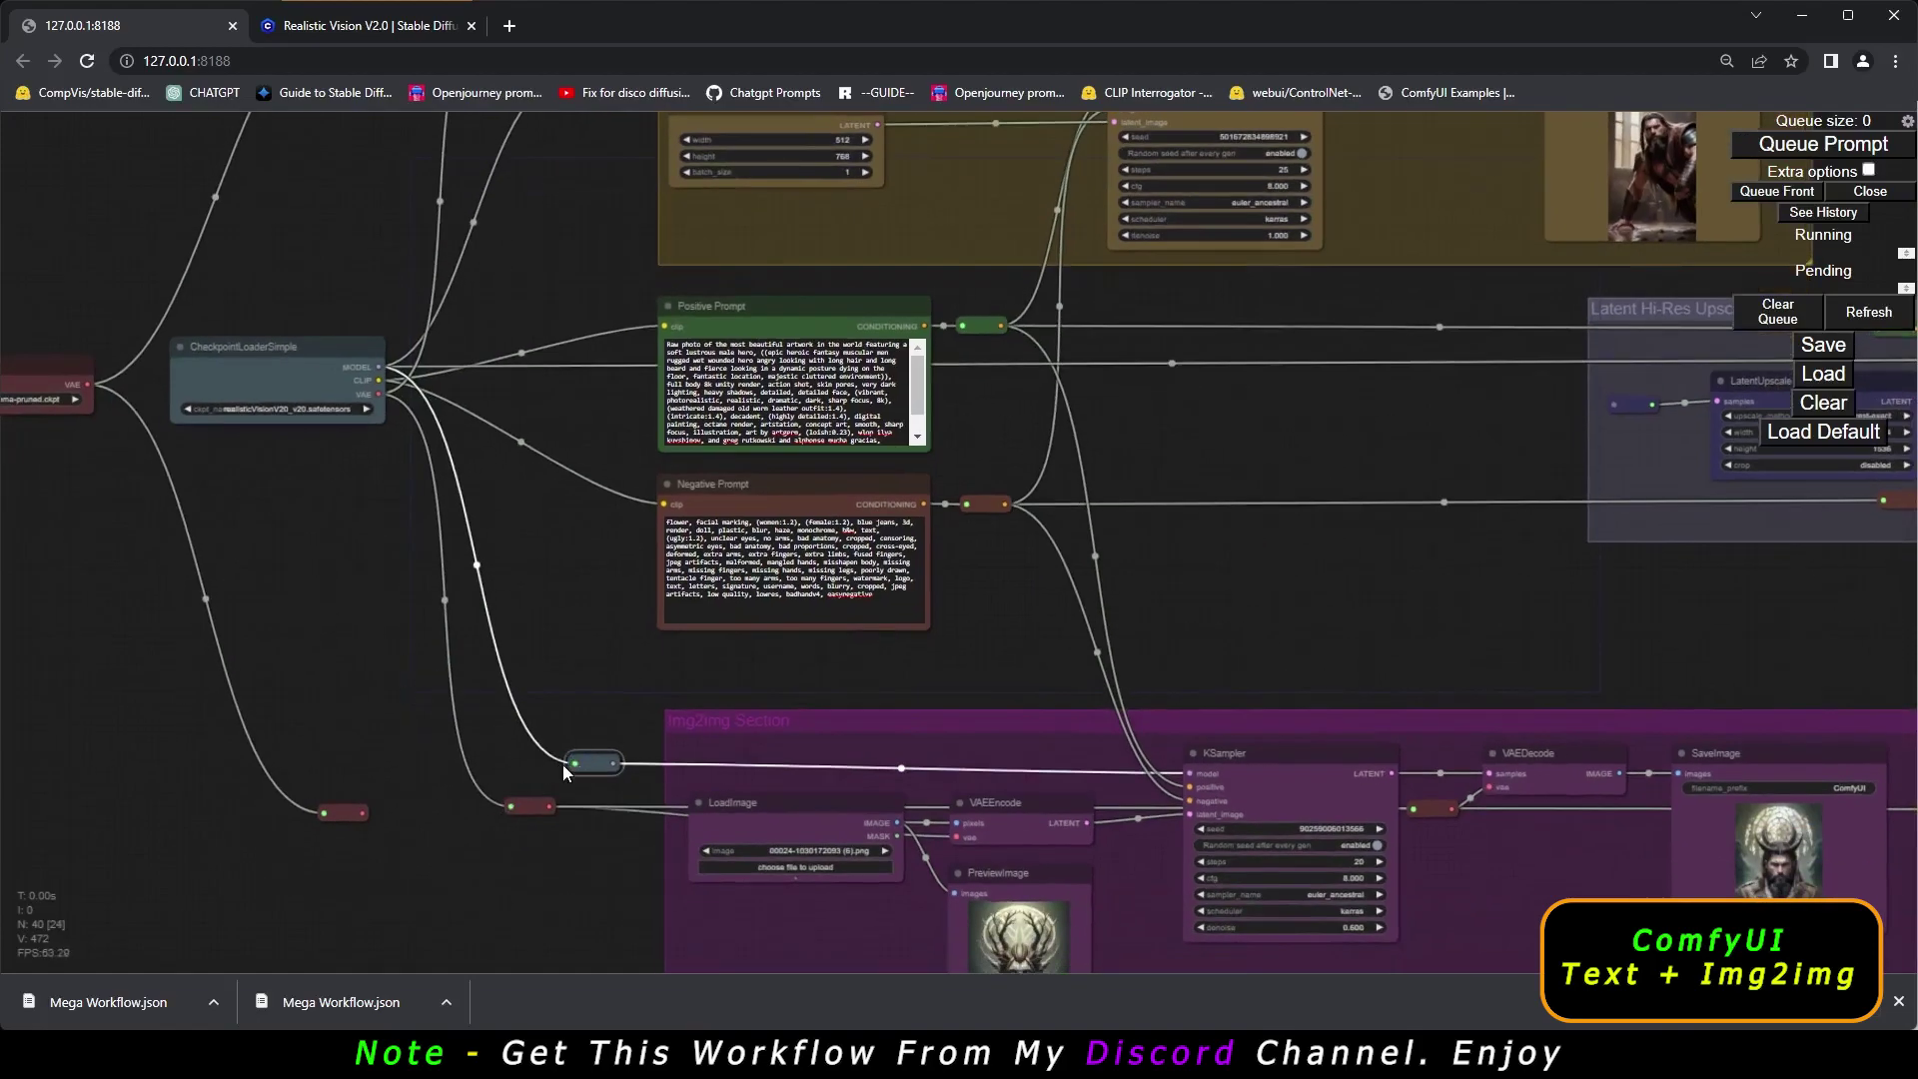
drag(511, 807, 383, 440)
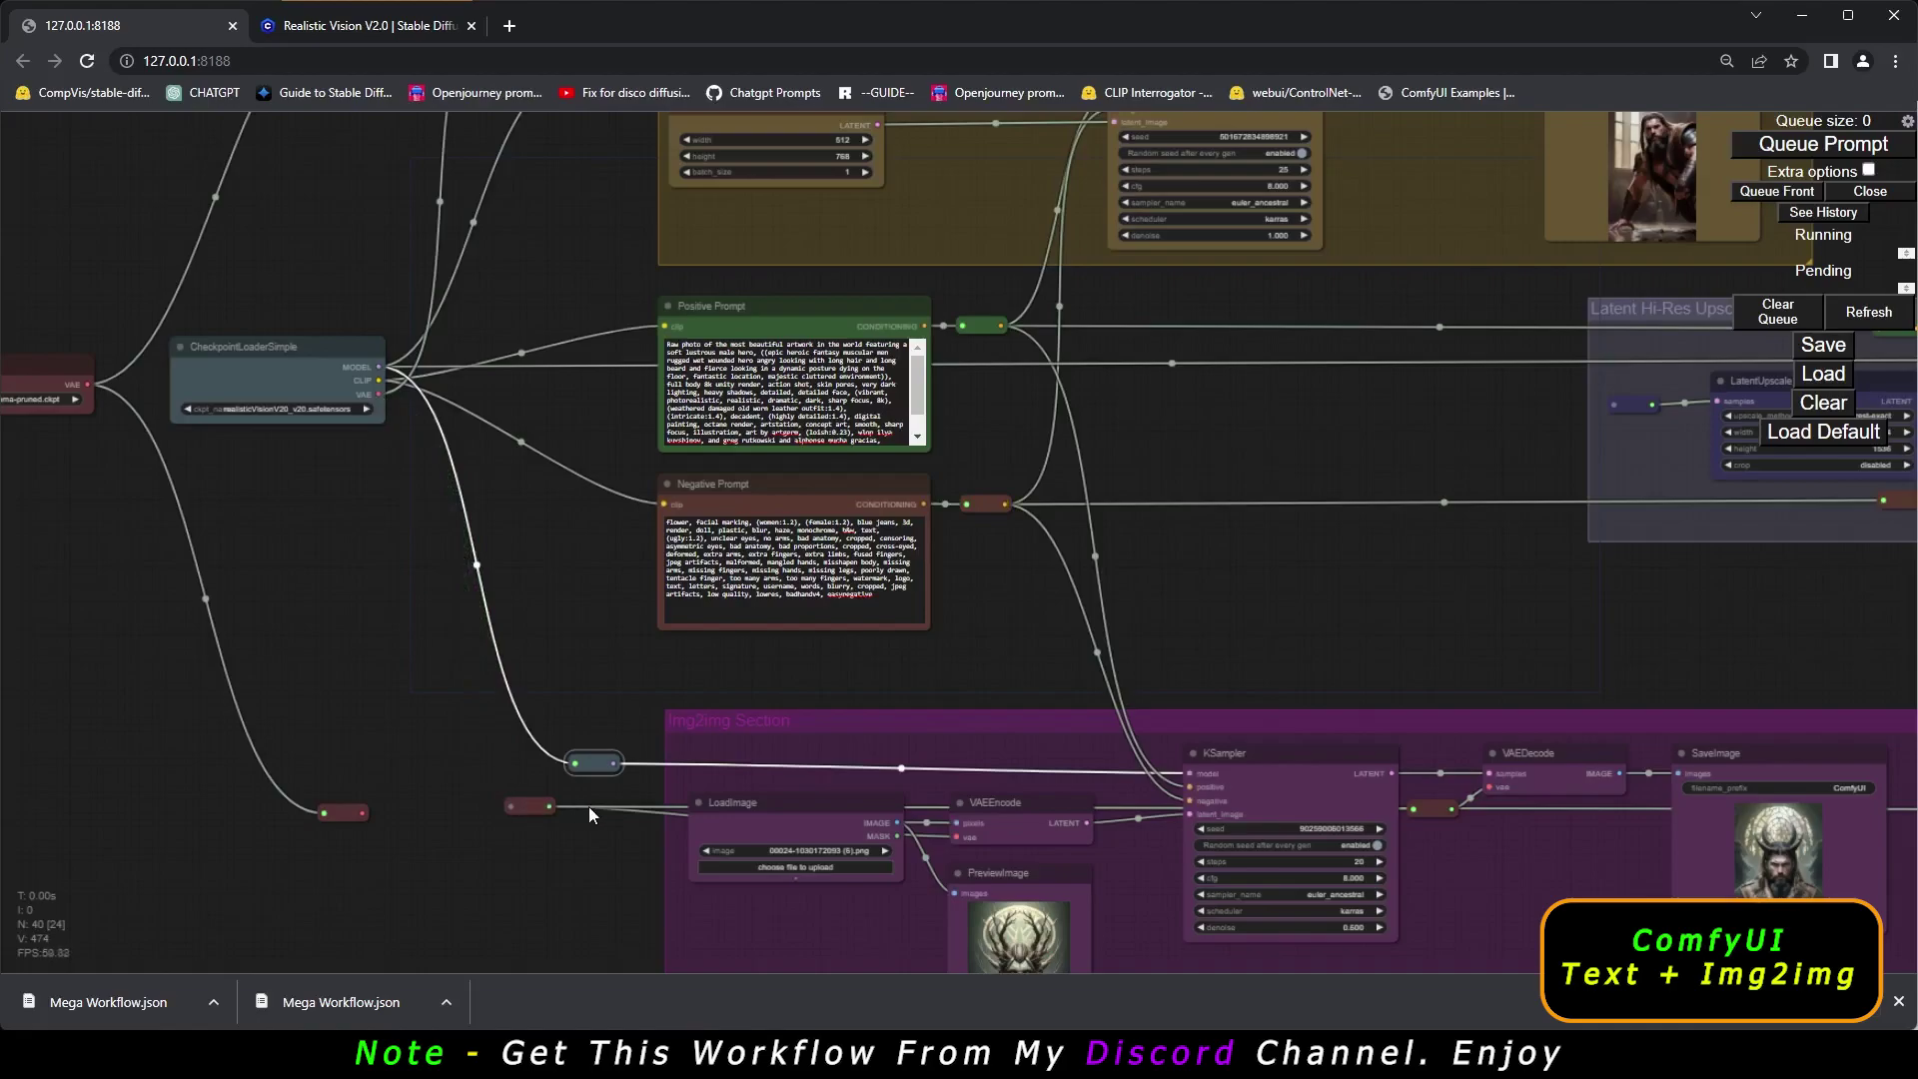
drag(574, 816, 463, 685)
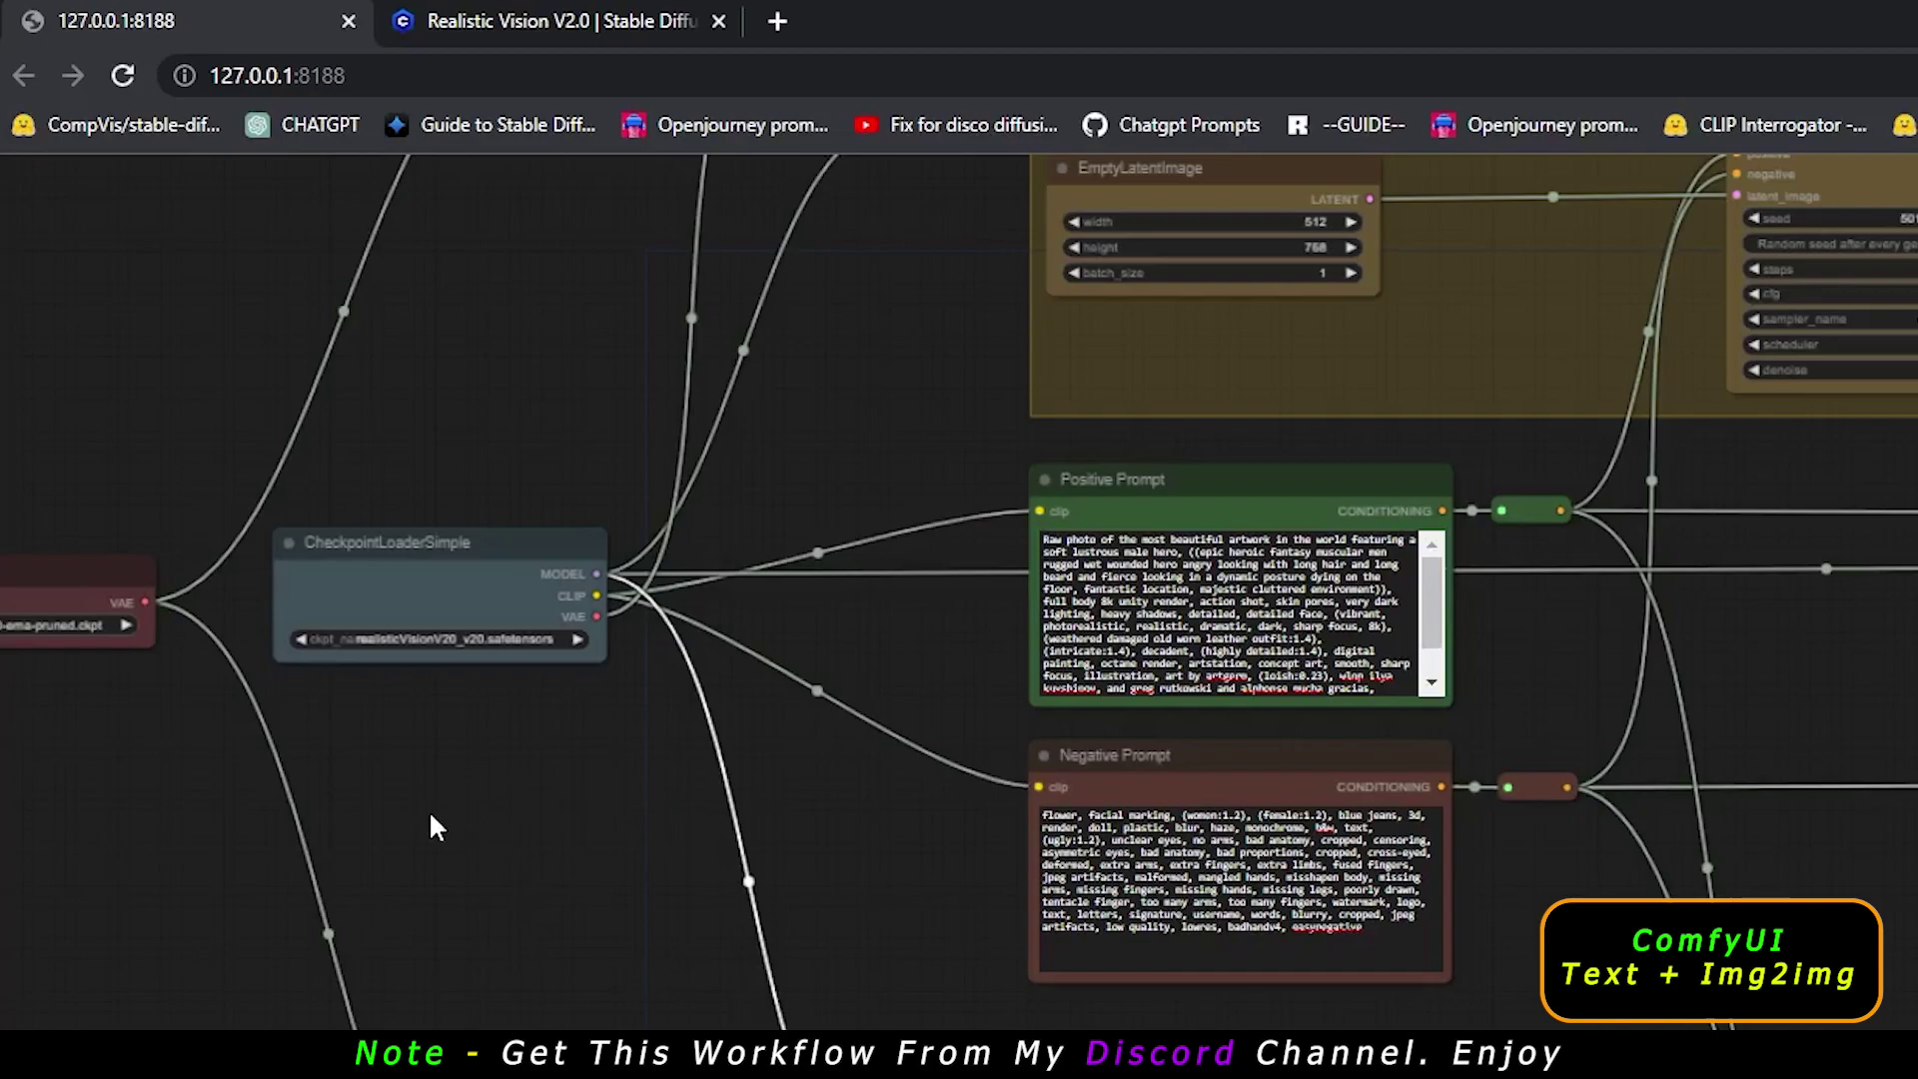
drag(431, 813, 516, 832)
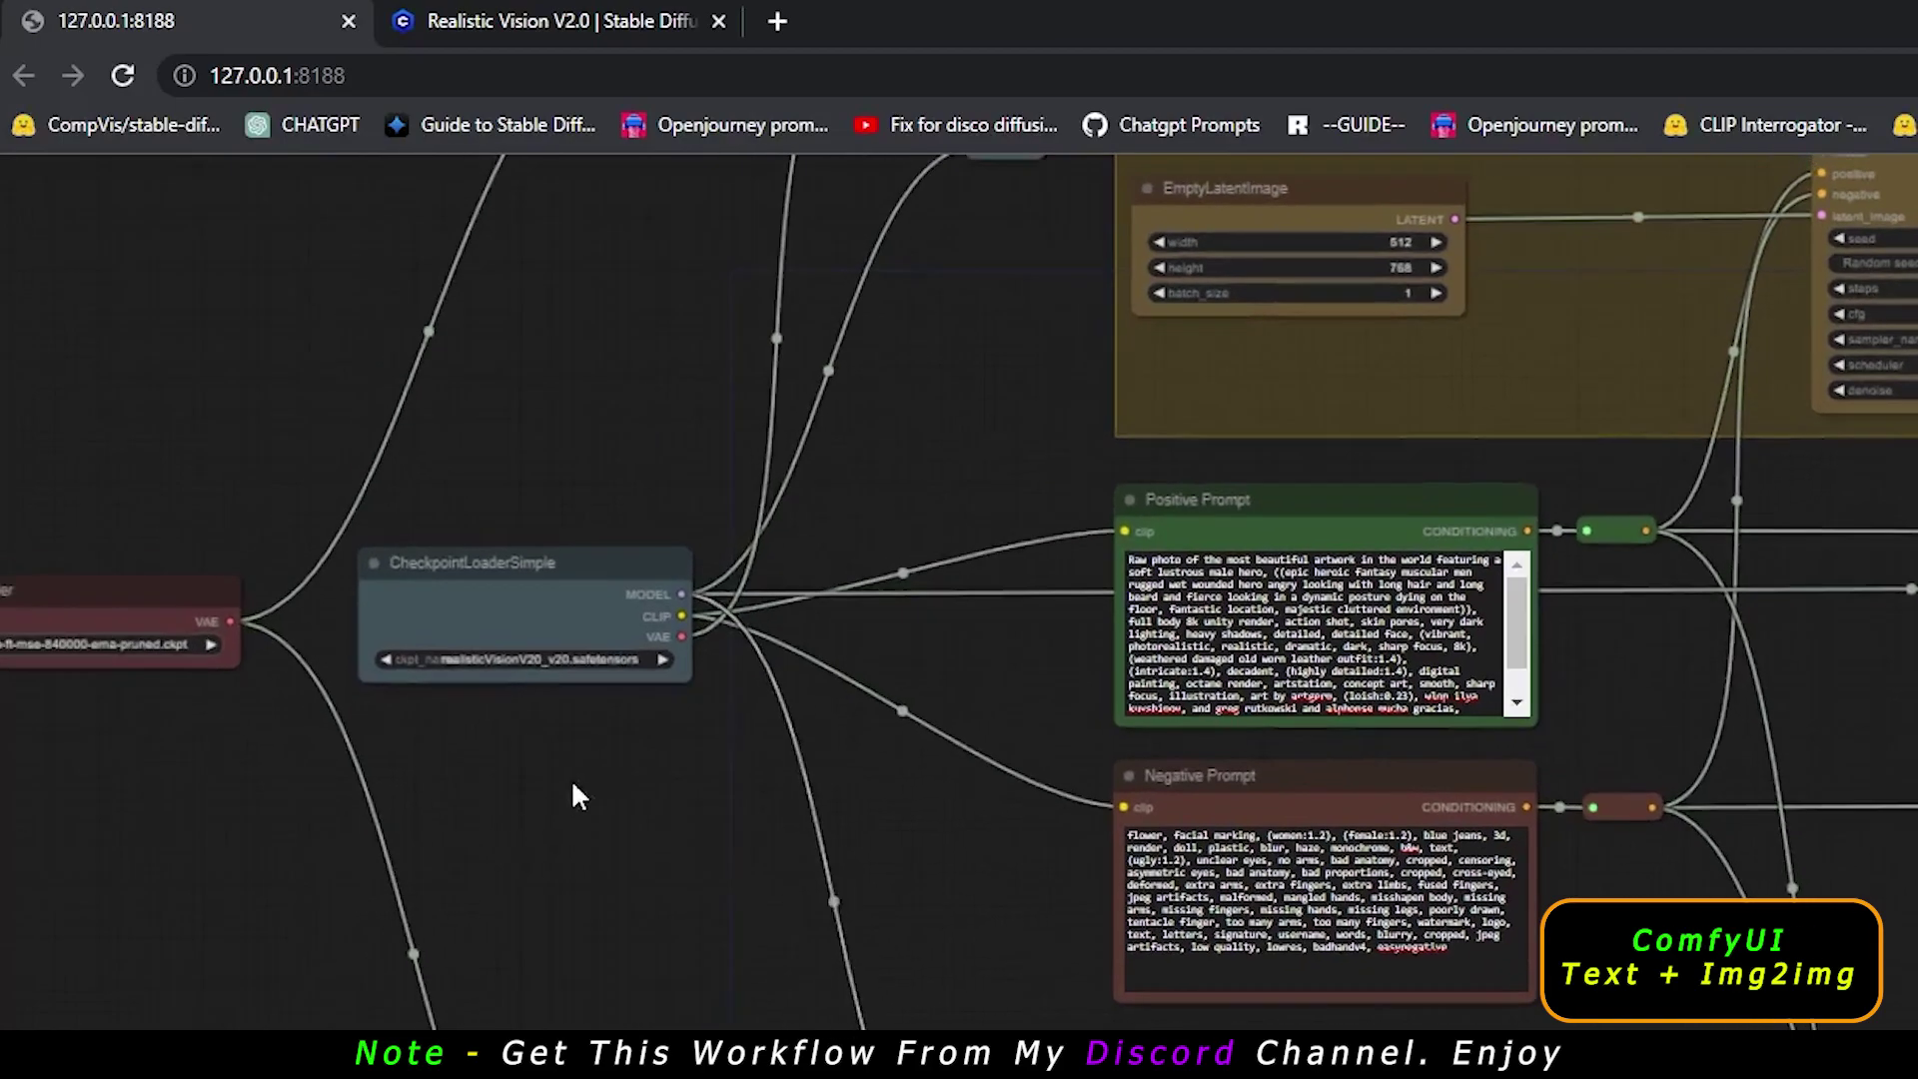
scroll(573, 778, up, 3)
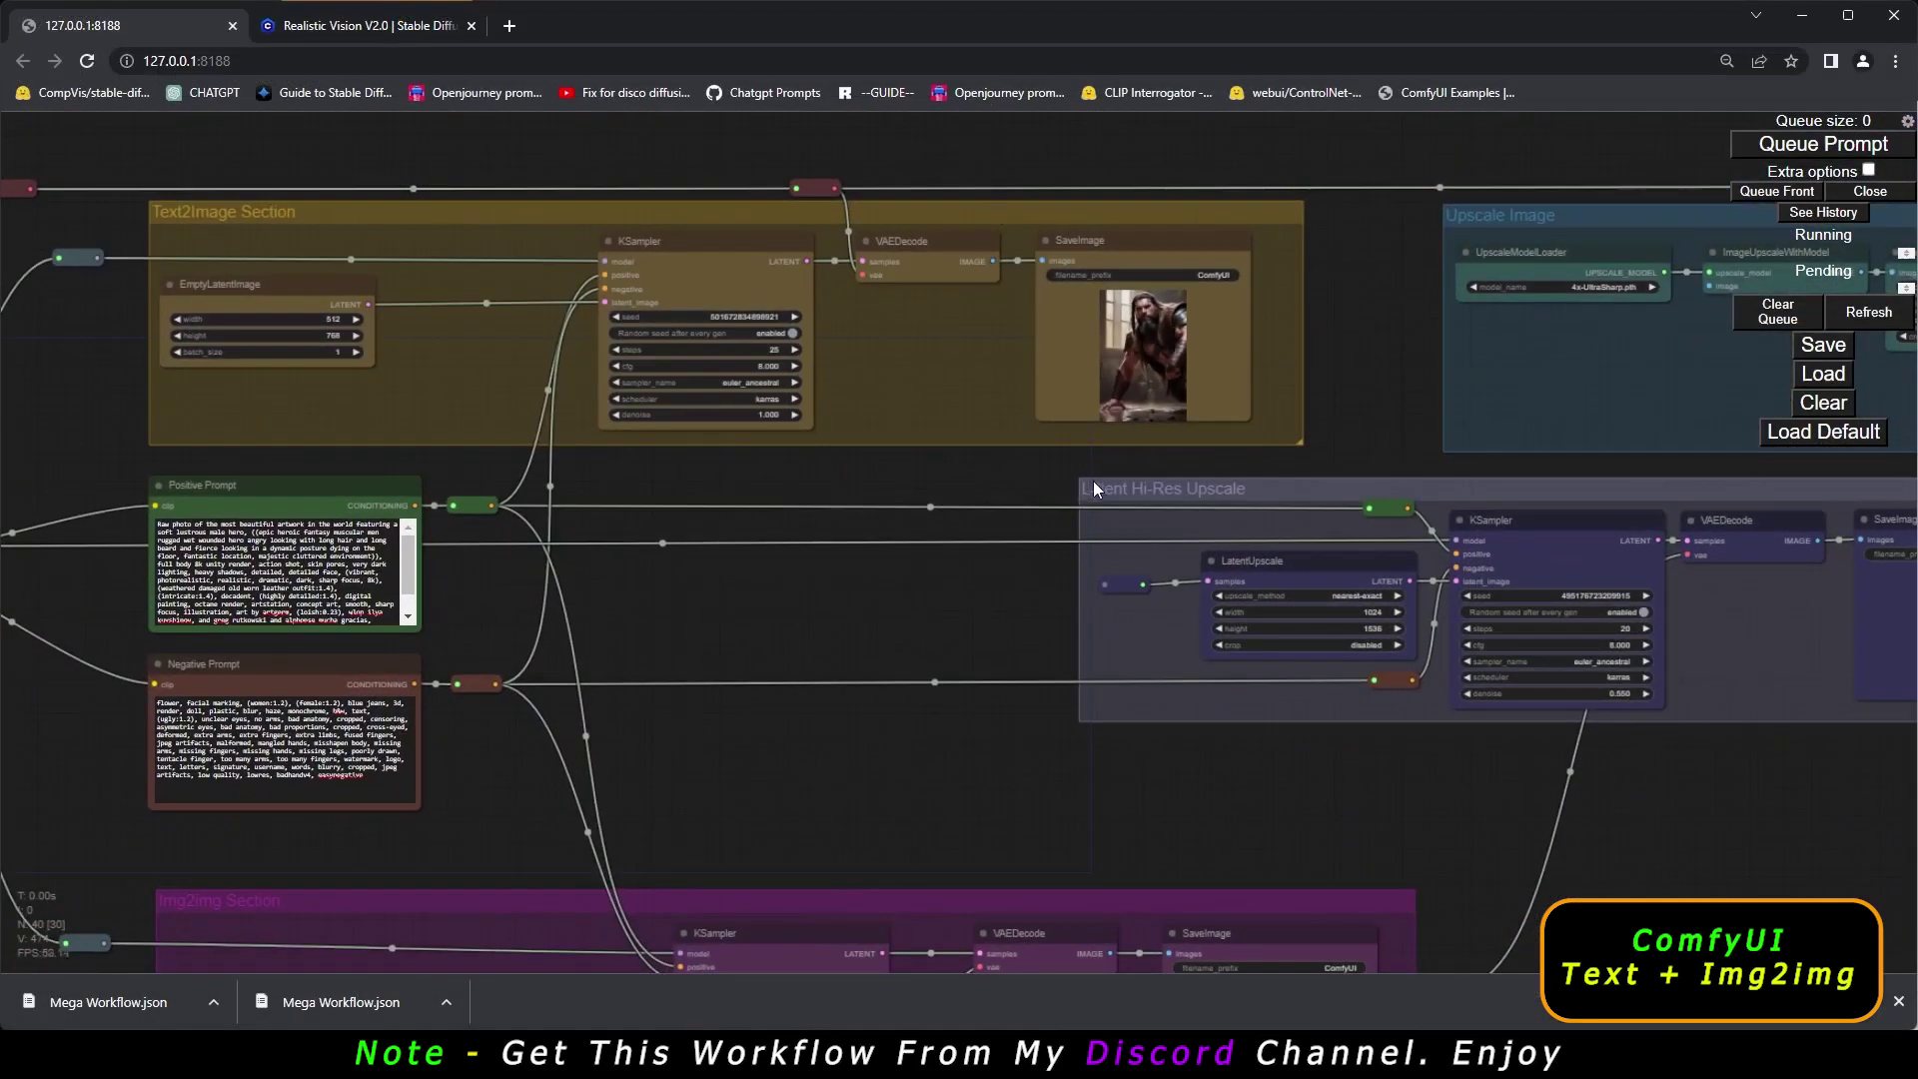
scroll(1127, 344, up, 2)
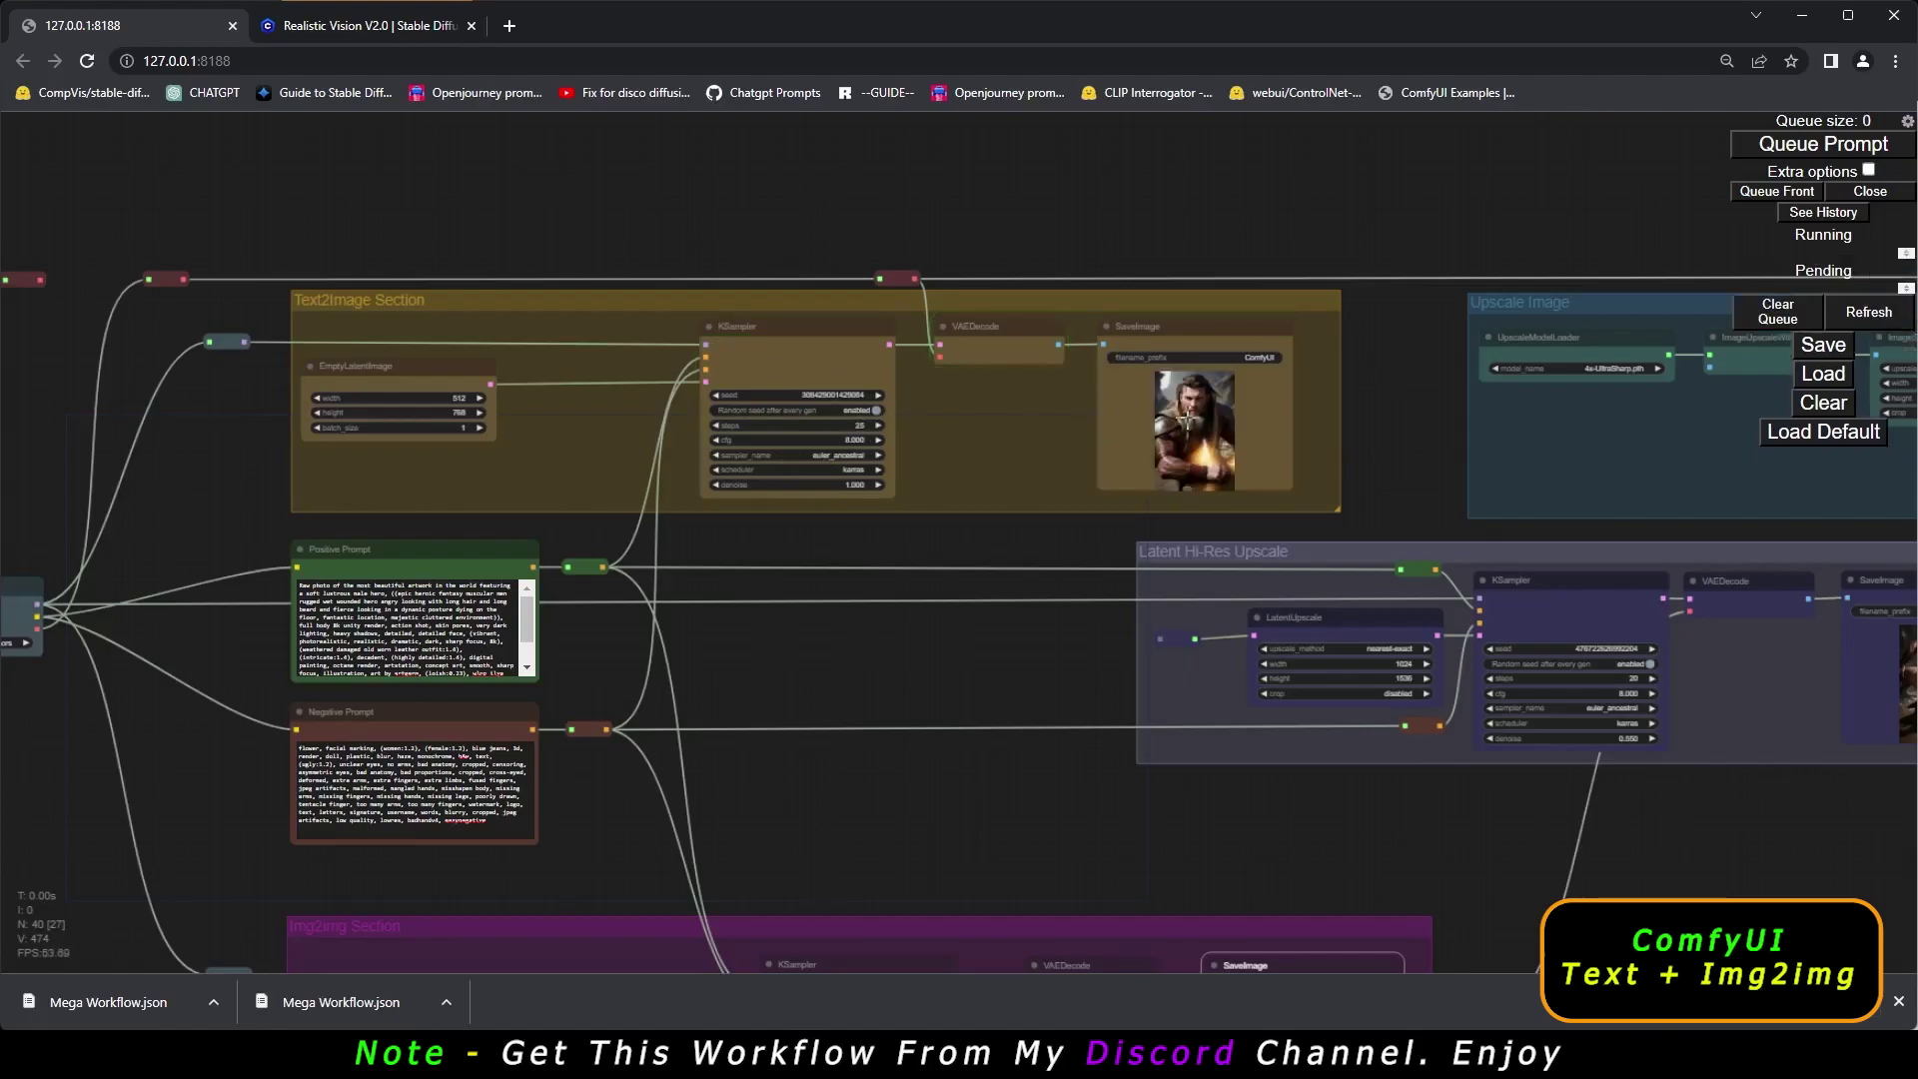
scroll(1187, 420, up, 6)
scroll(1187, 414, down, 8)
drag(1528, 815, 1530, 549)
scroll(1206, 669, up, 4)
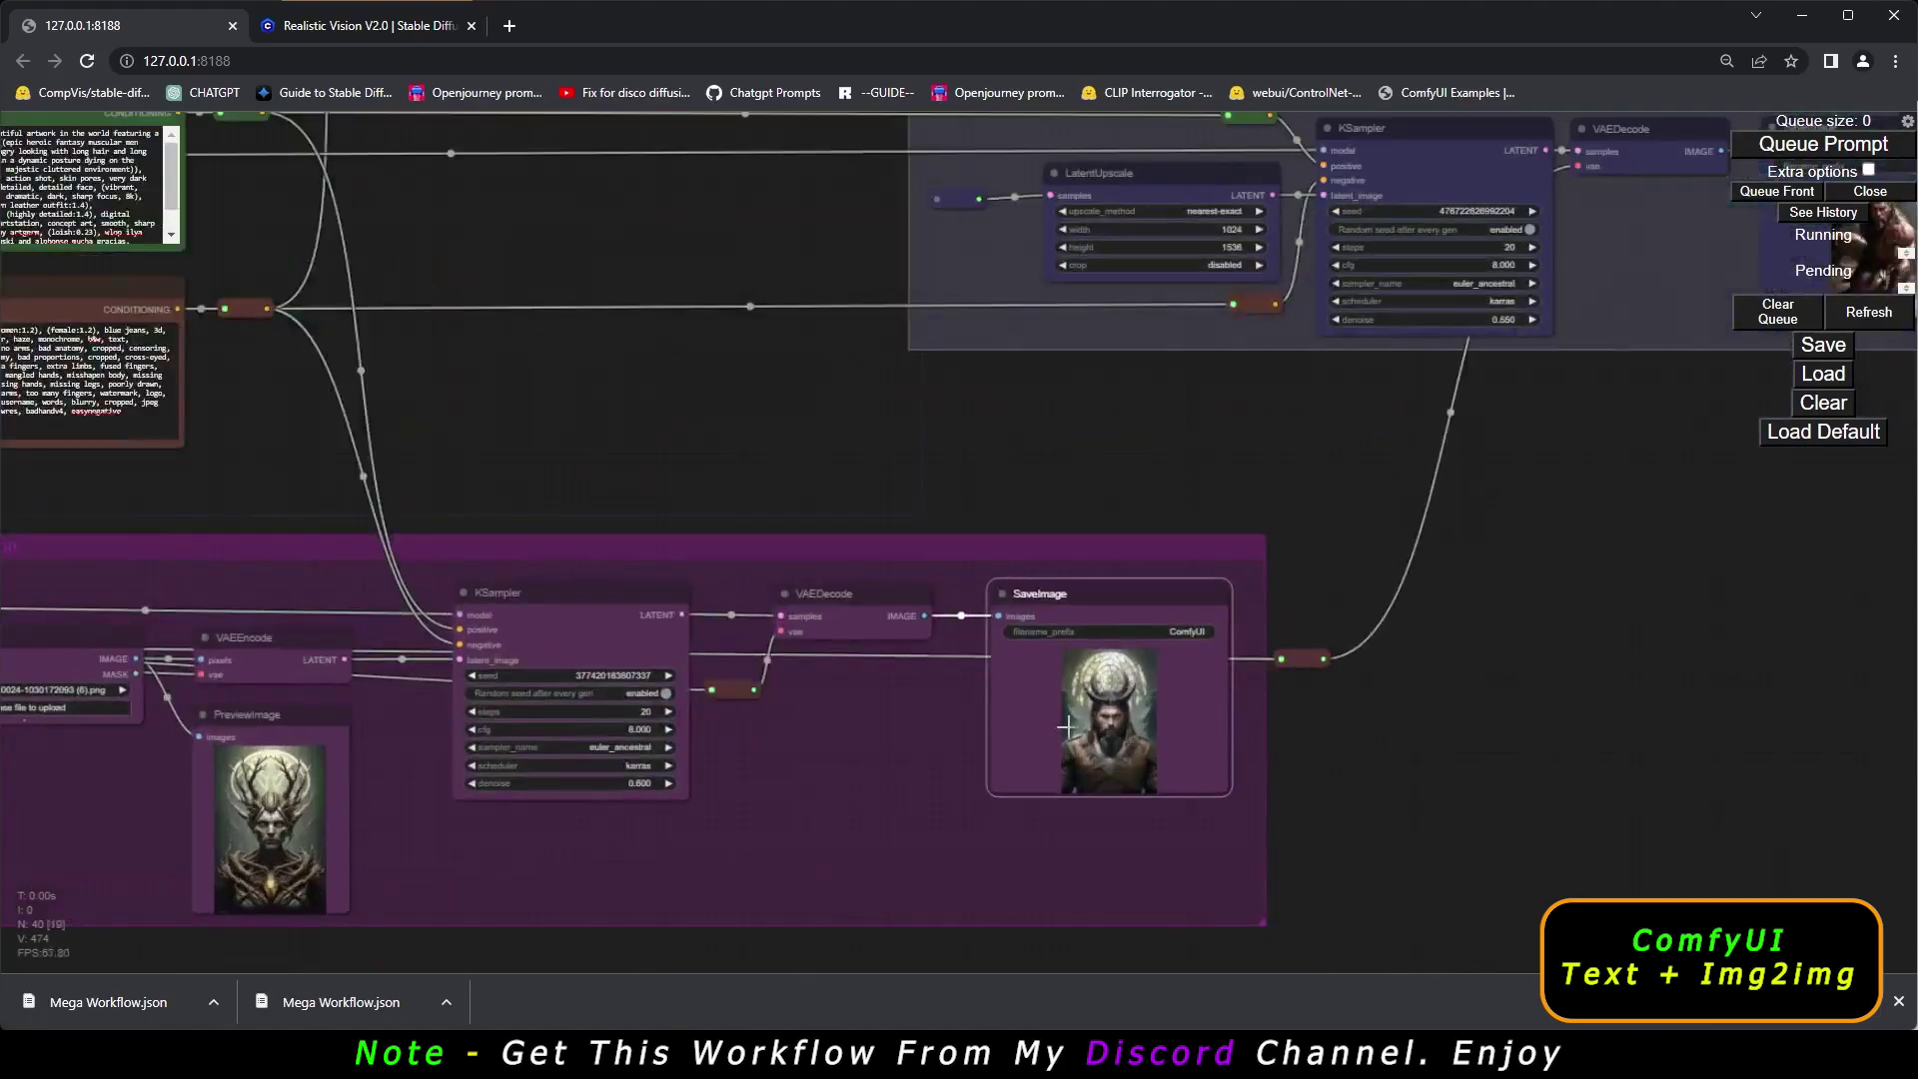
scroll(1096, 730, up, 6)
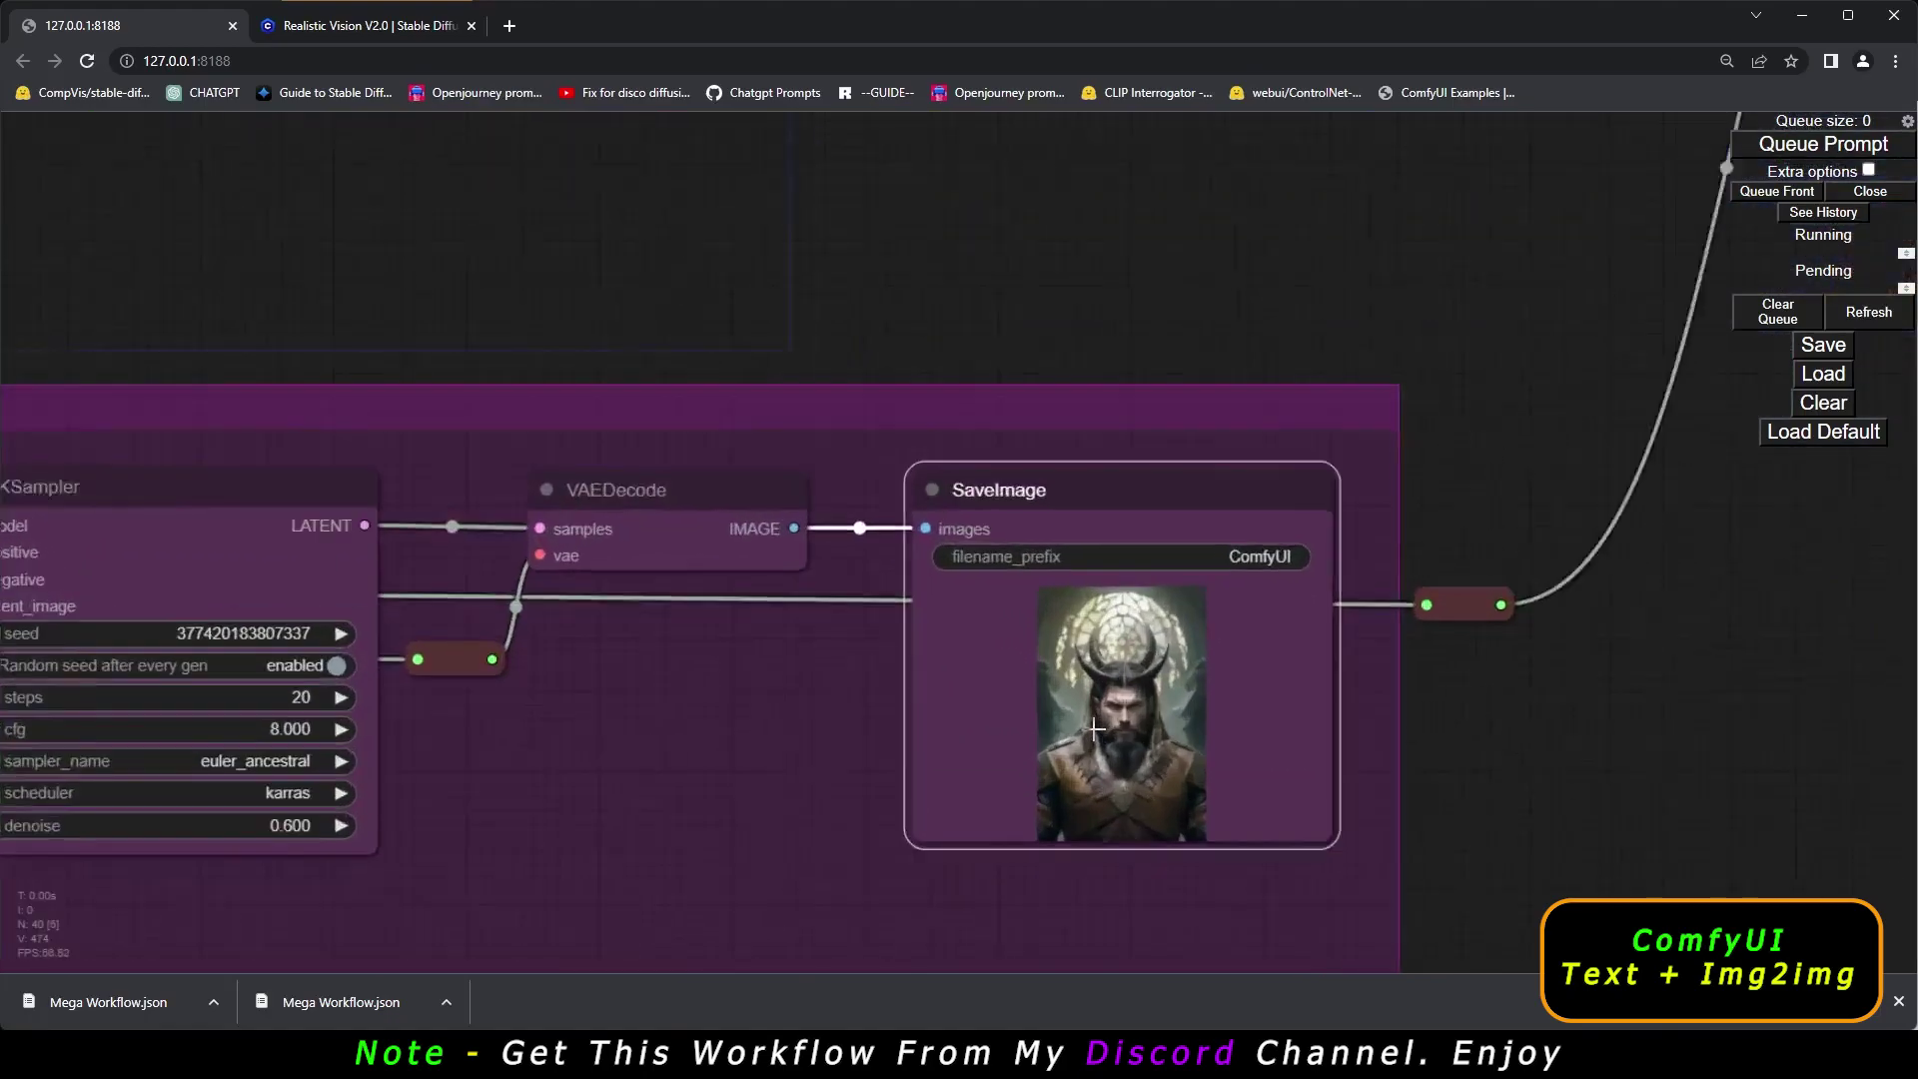
scroll(1129, 709, up, 5)
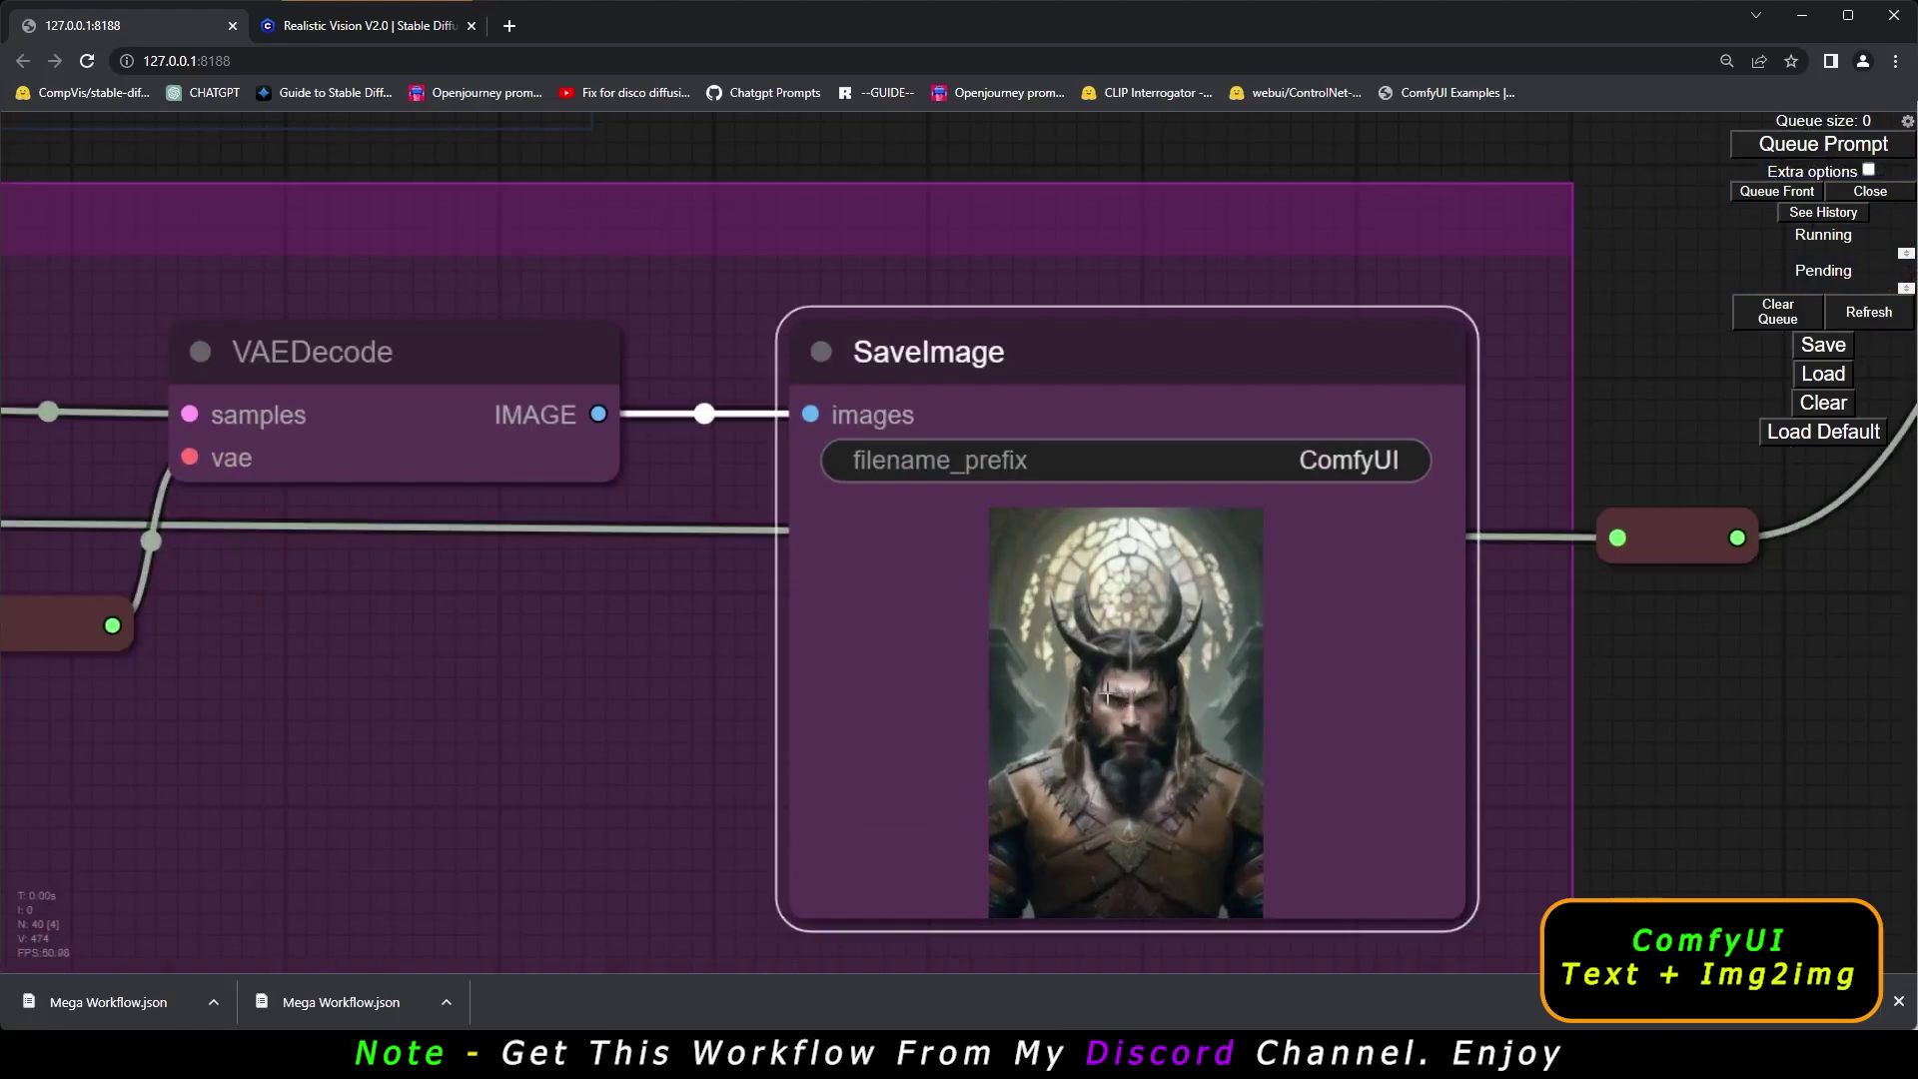
scroll(1106, 693, down, 12)
drag(1078, 471, 1101, 865)
scroll(1032, 449, up, 8)
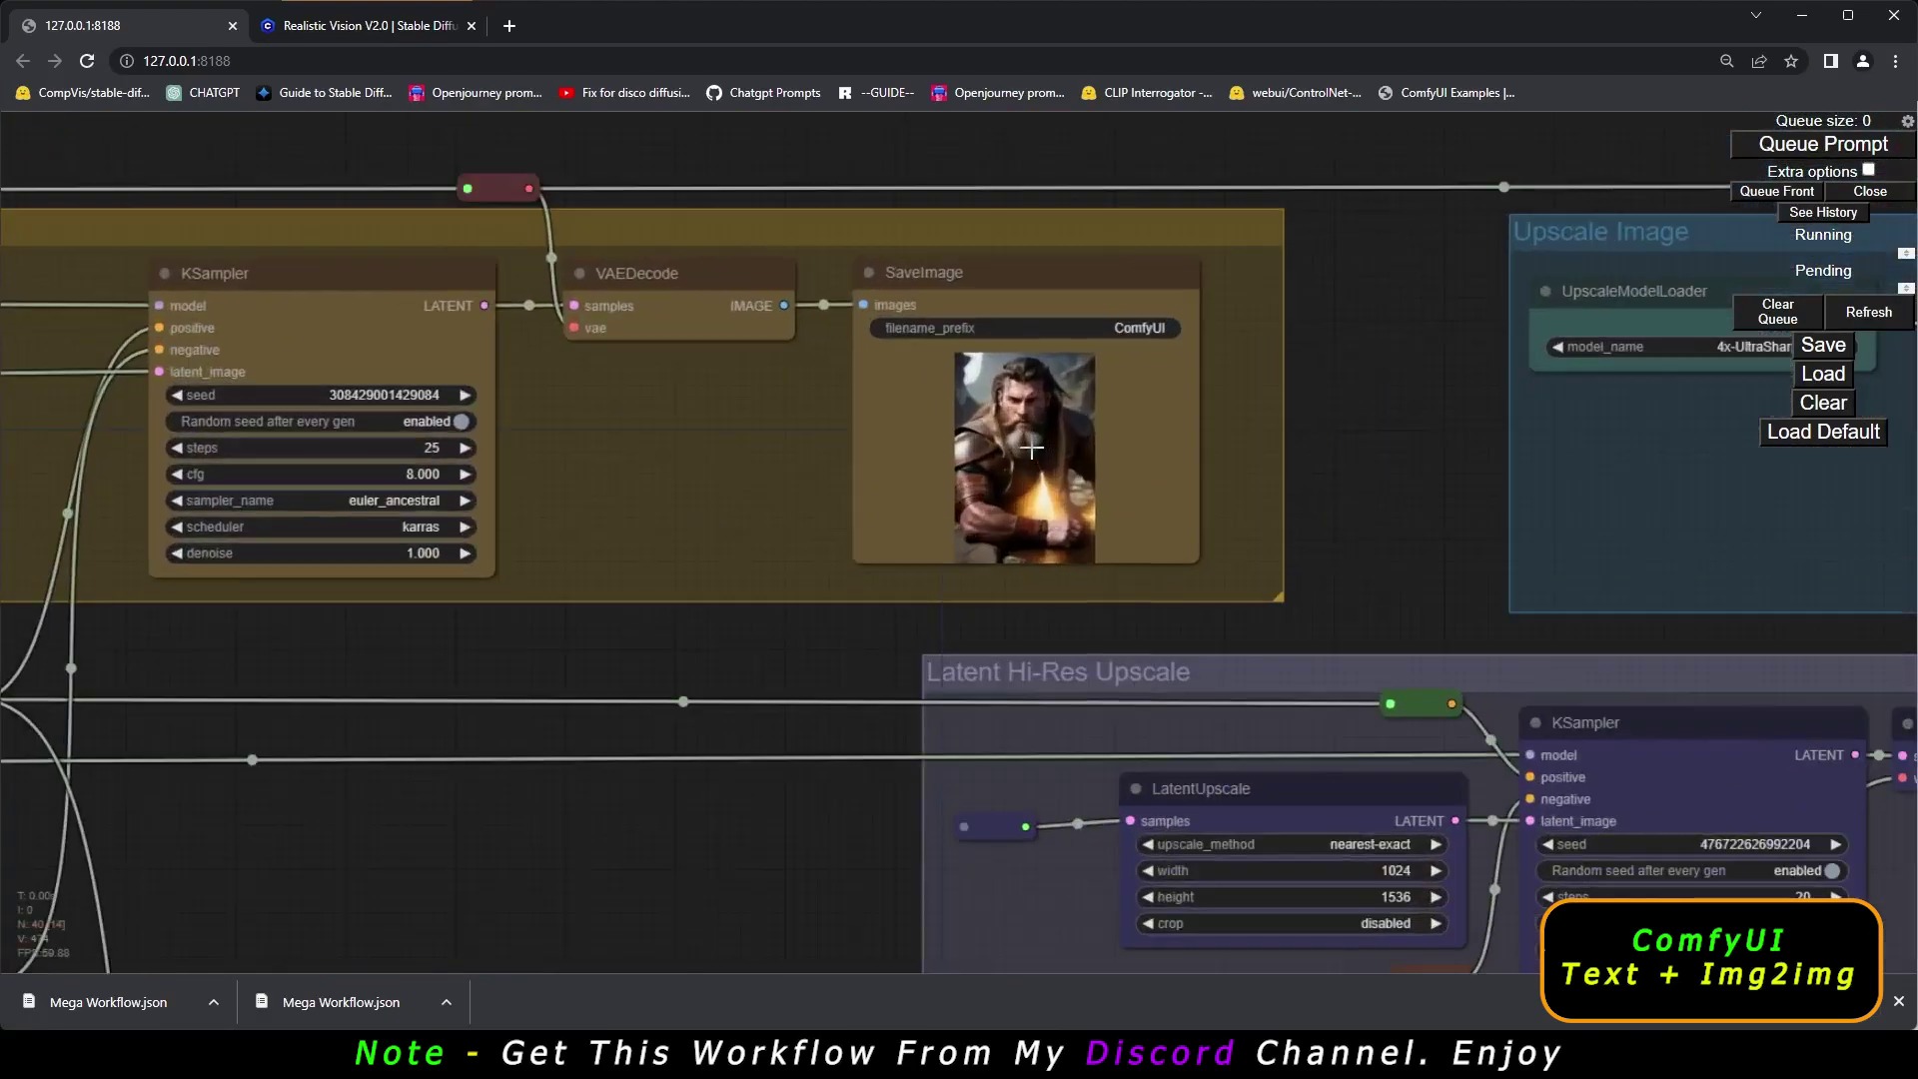
scroll(1030, 448, up, 4)
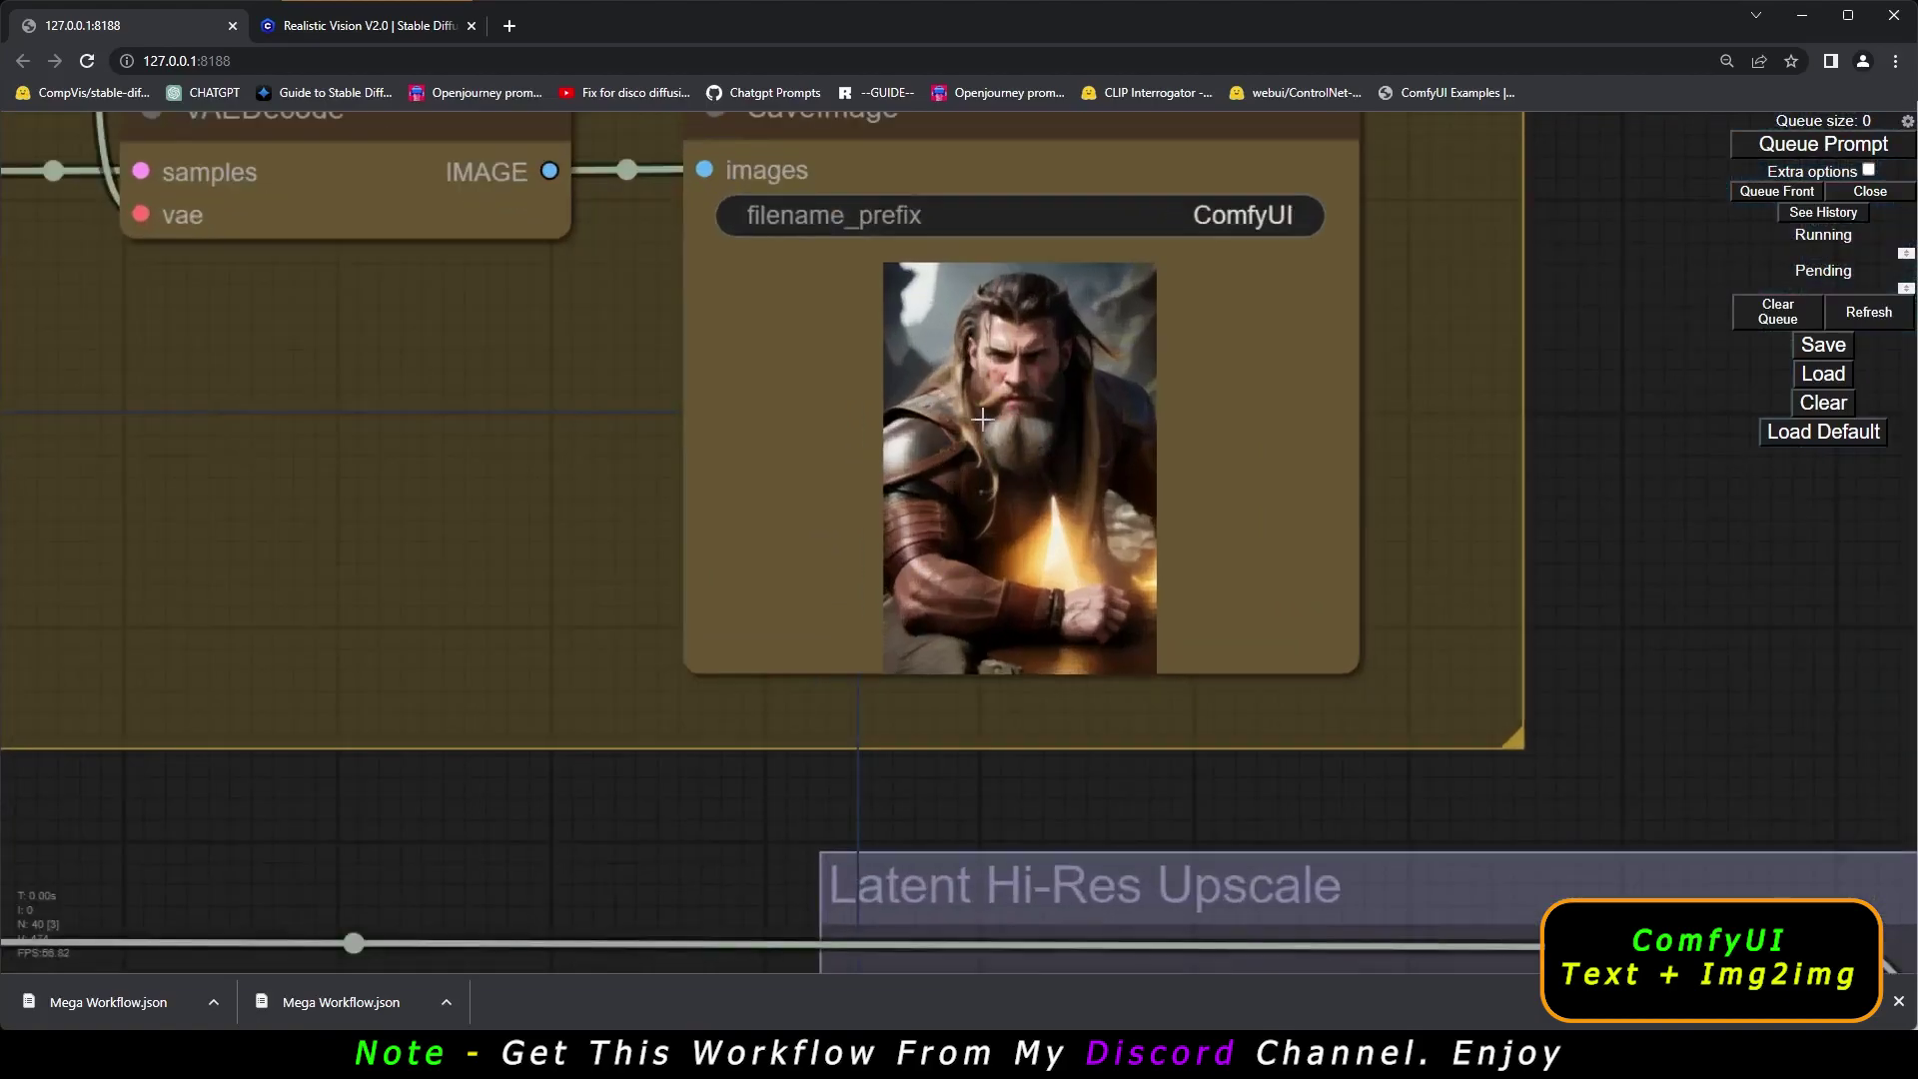
scroll(982, 420, down, 12)
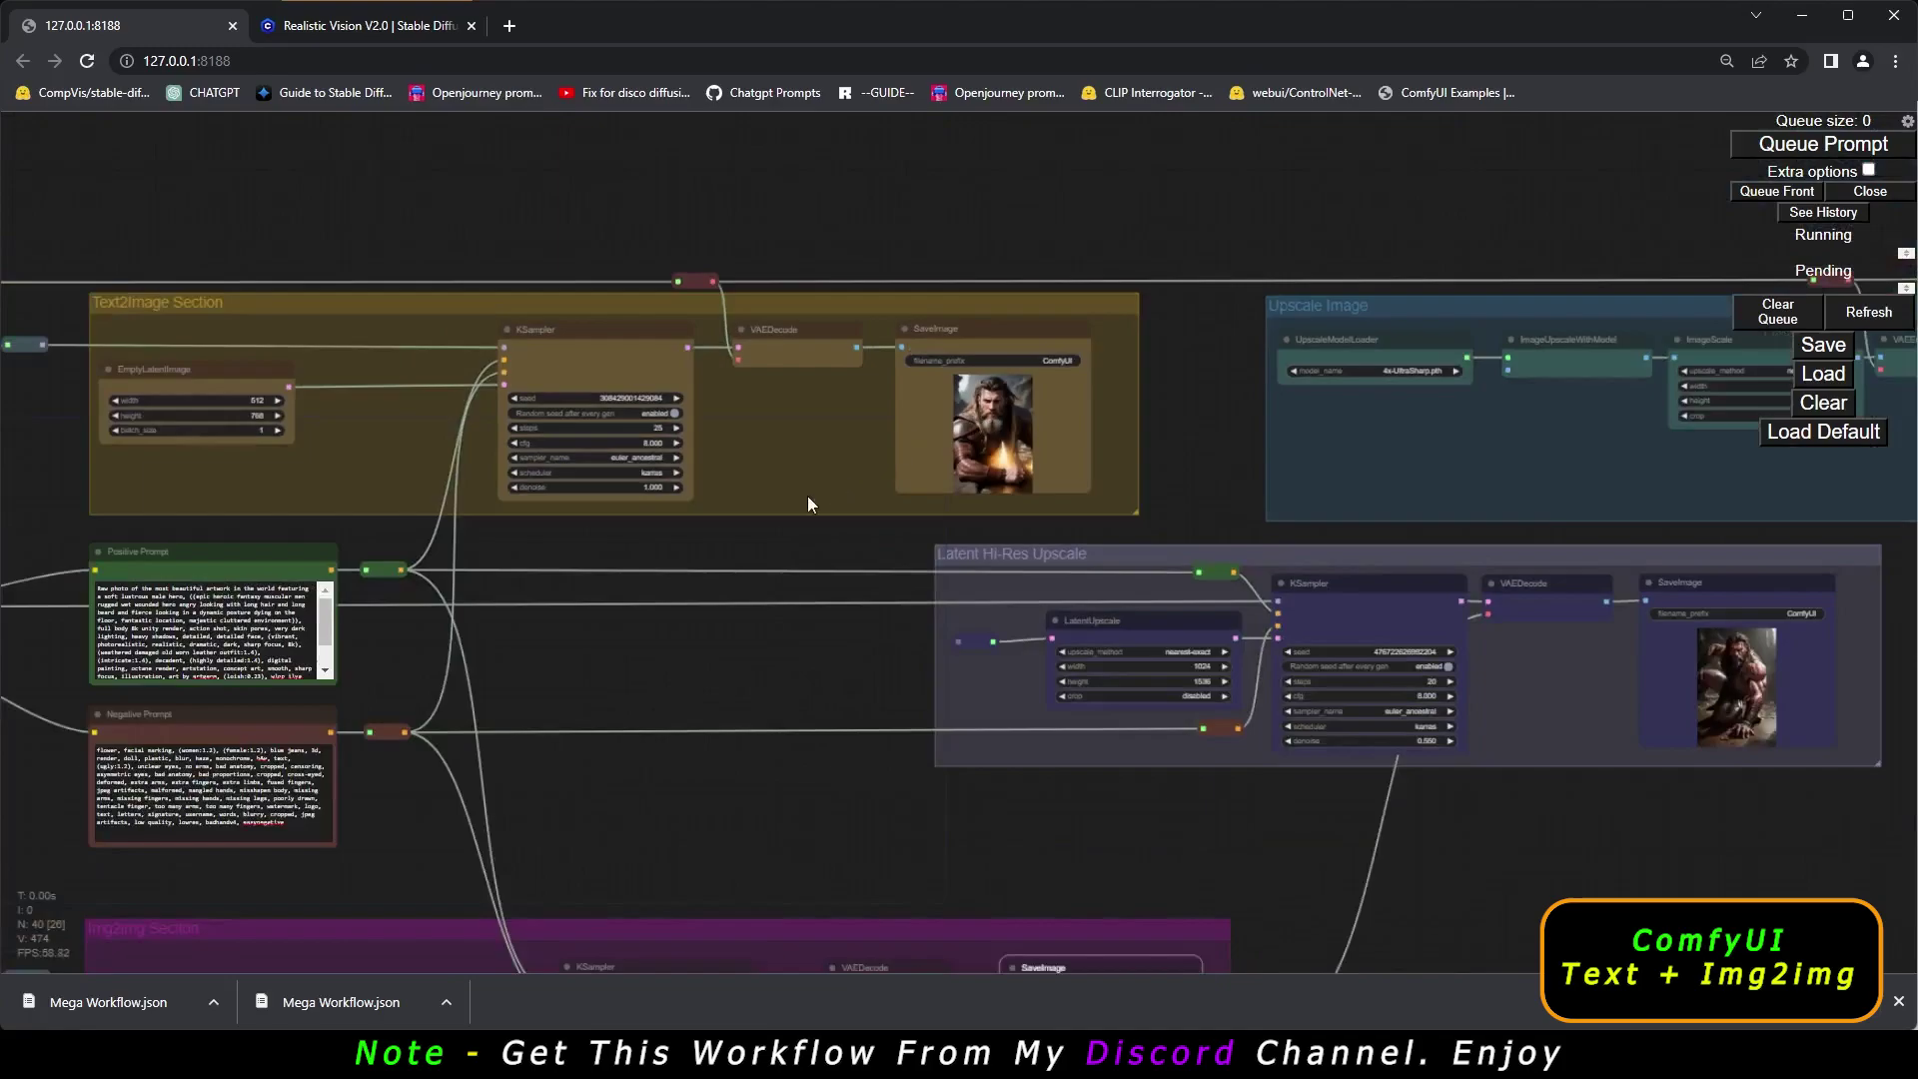
Remove the checkpoint loader's link to the top reroute and nudge the middle reroute left.
drag(755, 536, 1338, 410)
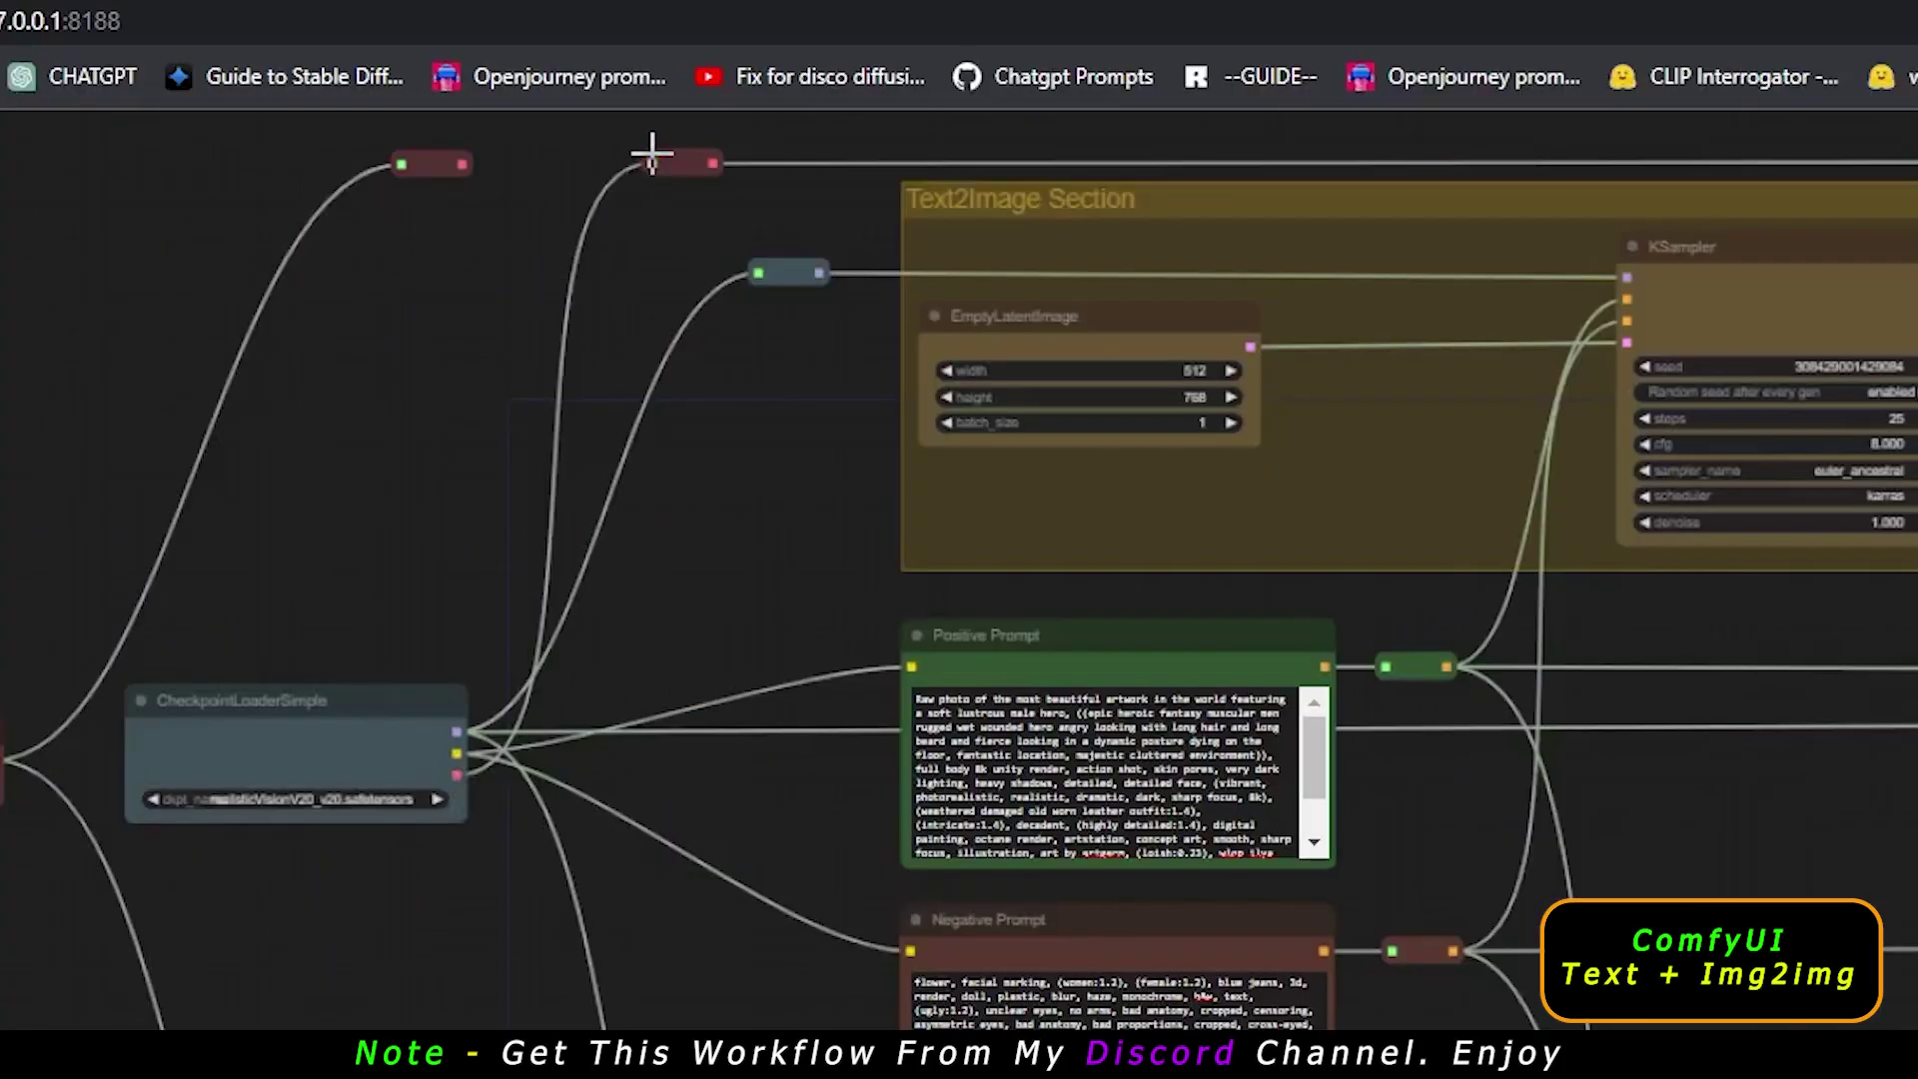
drag(651, 160, 459, 767)
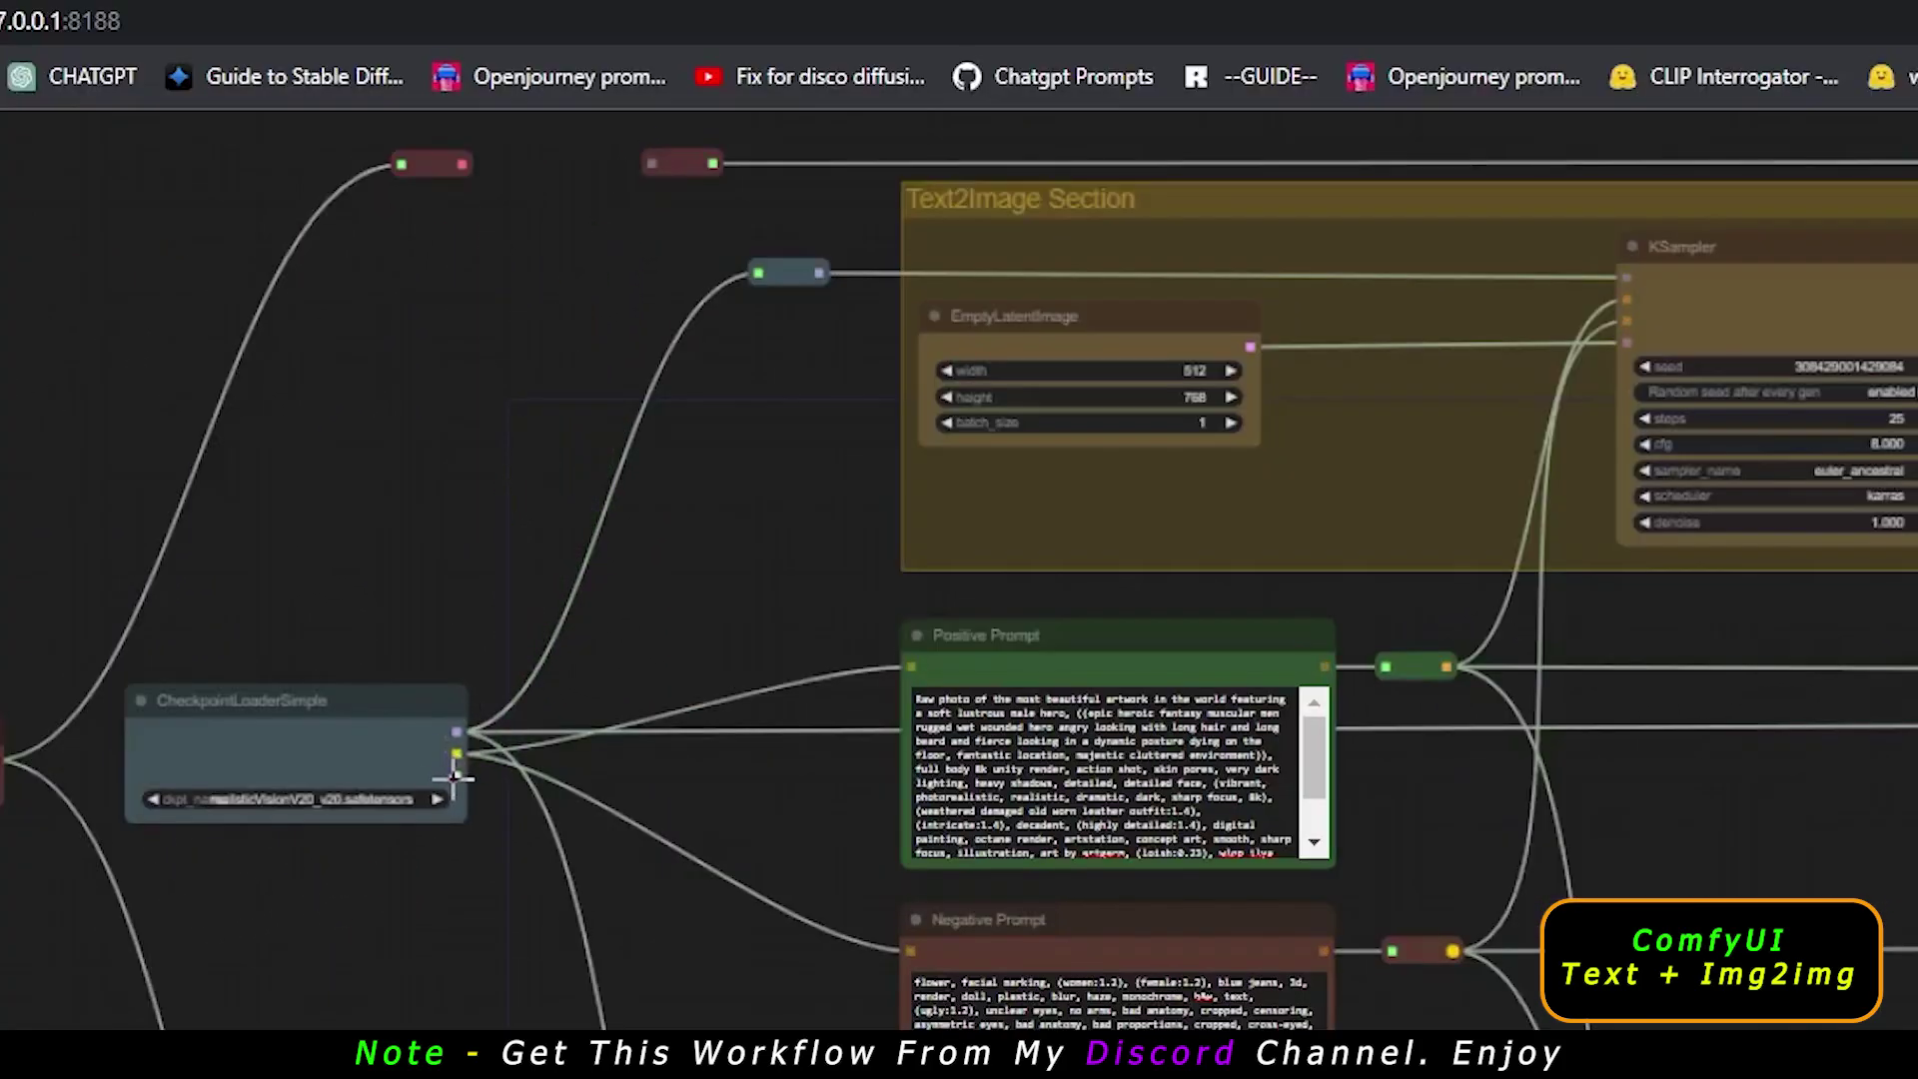
drag(408, 520, 470, 687)
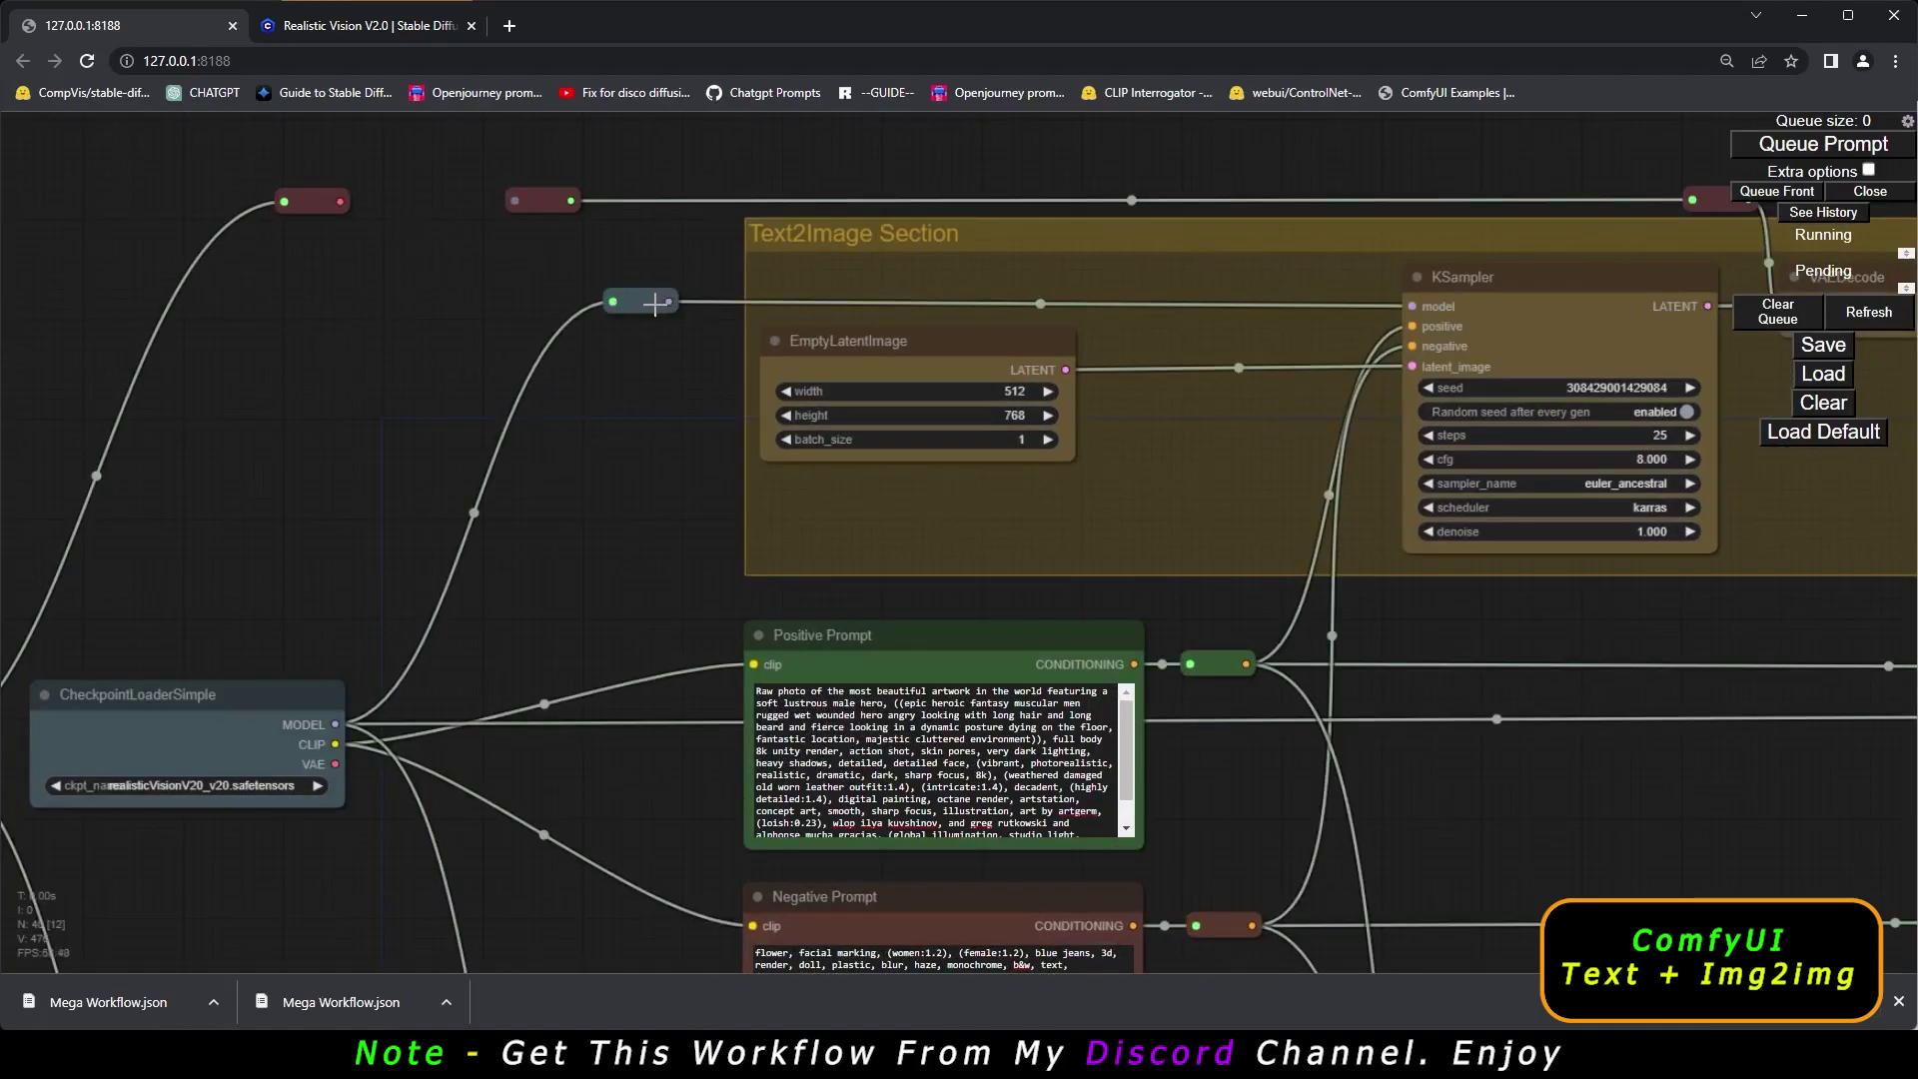
drag(654, 304, 646, 303)
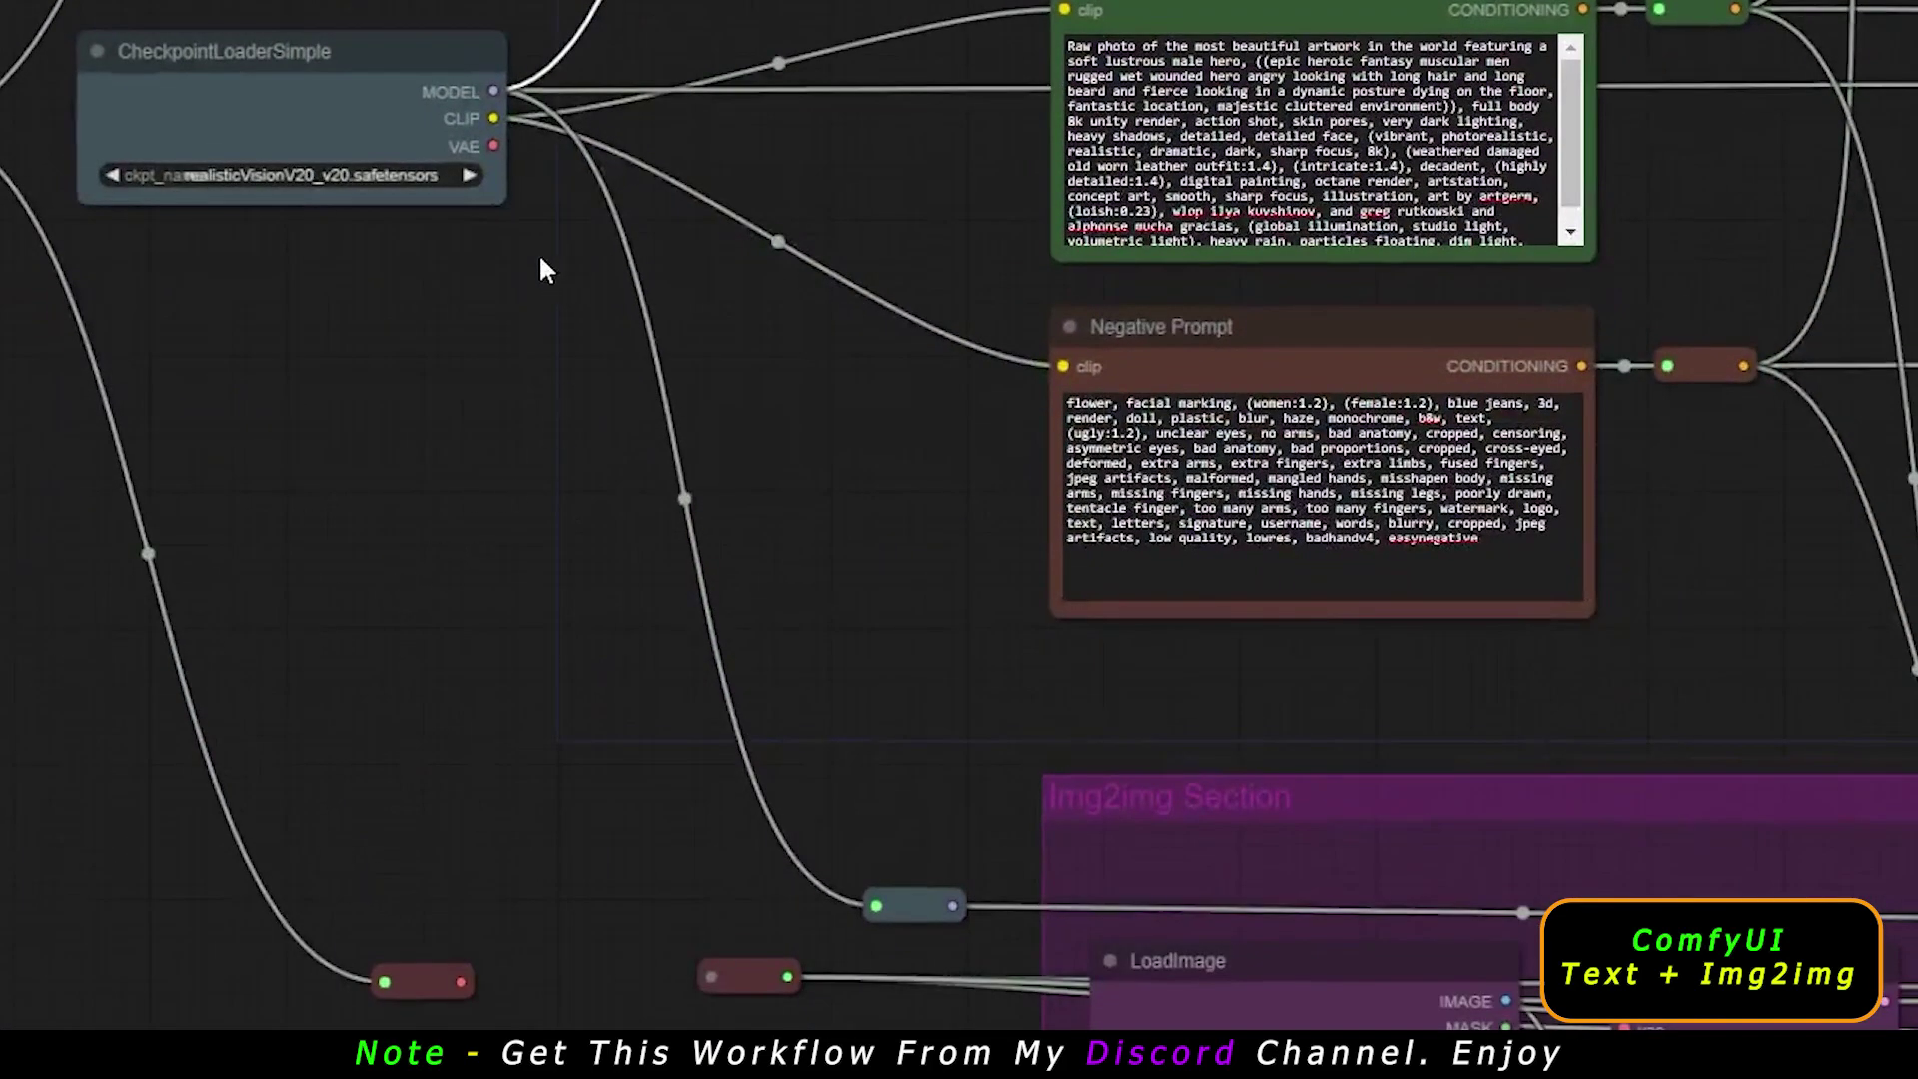
Wire CheckpointLoaderSimple's VAE output into the reroute feeding Img2img, then zoom out over the workflow.
drag(494, 146, 730, 977)
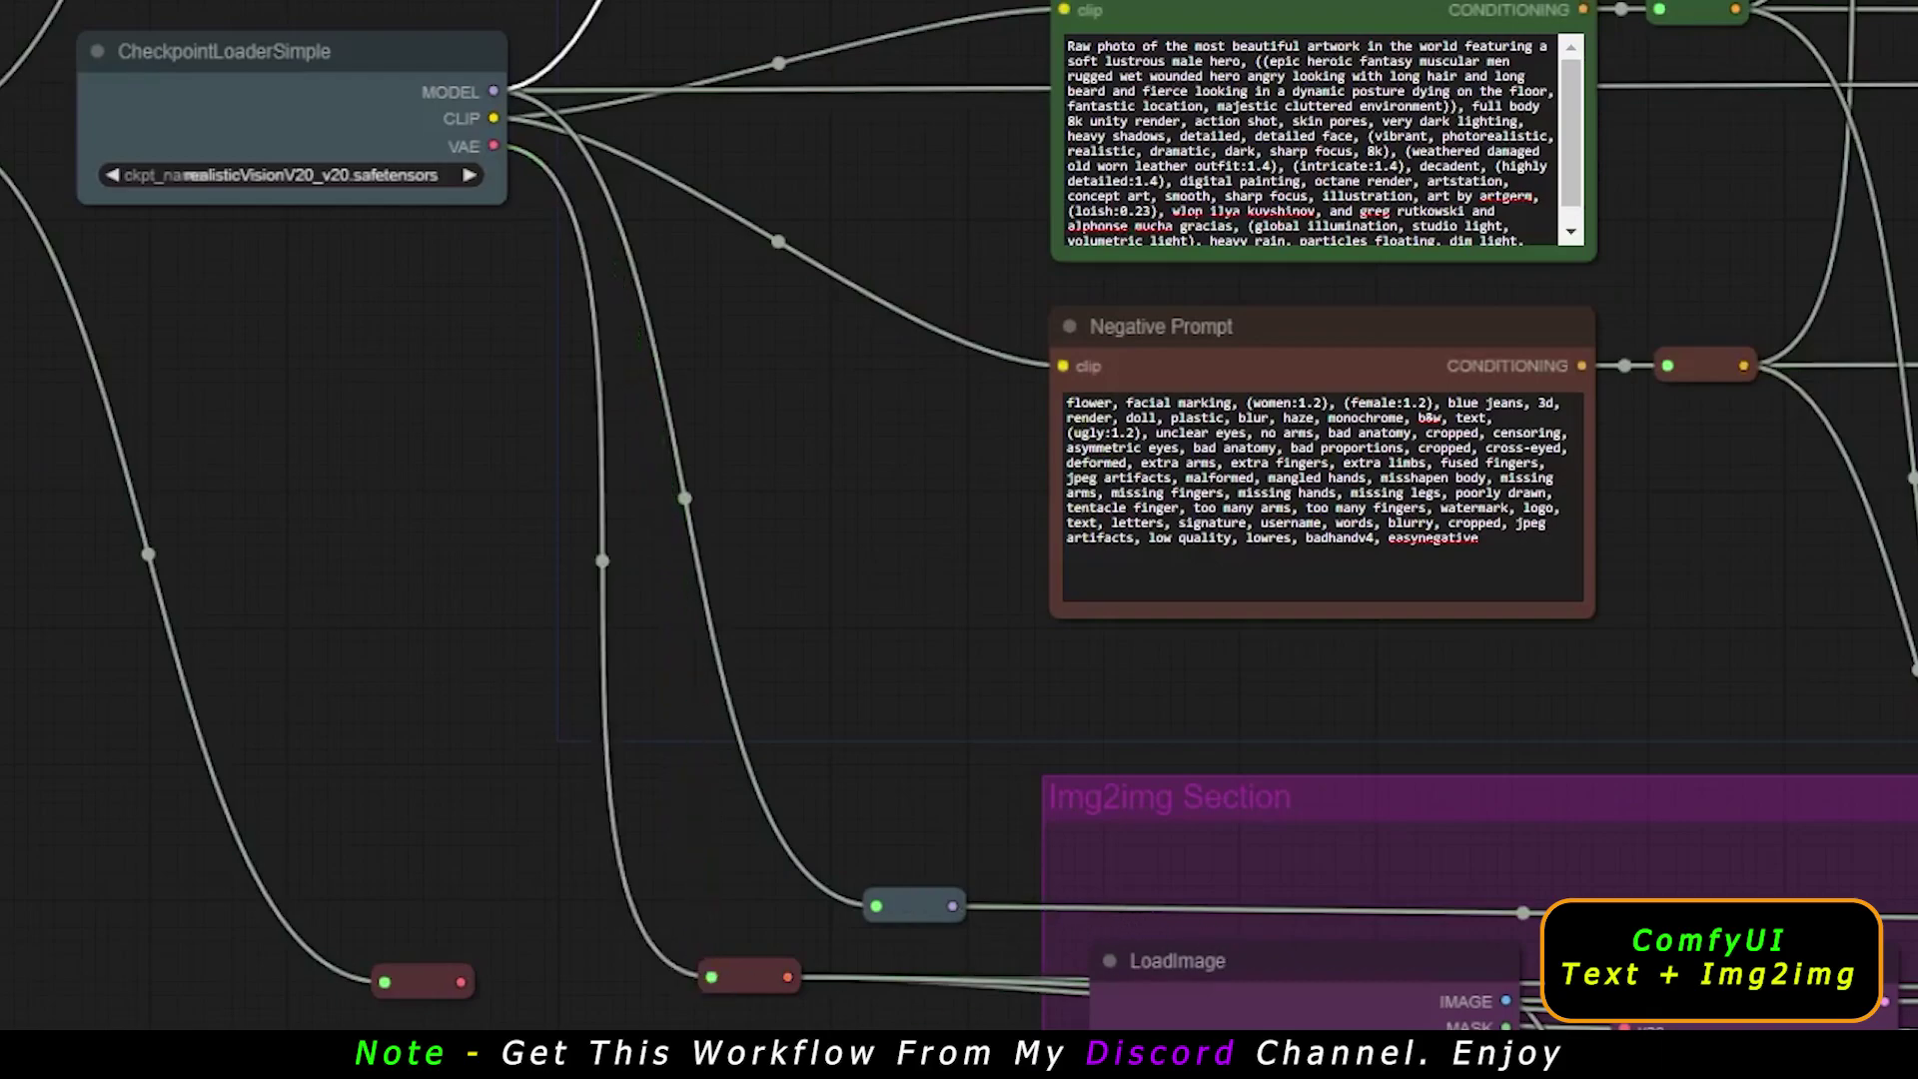
drag(1033, 944, 385, 669)
scroll(547, 709, down, 2)
drag(1838, 703, 1600, 897)
scroll(1468, 626, down, 2)
drag(1406, 542, 1364, 580)
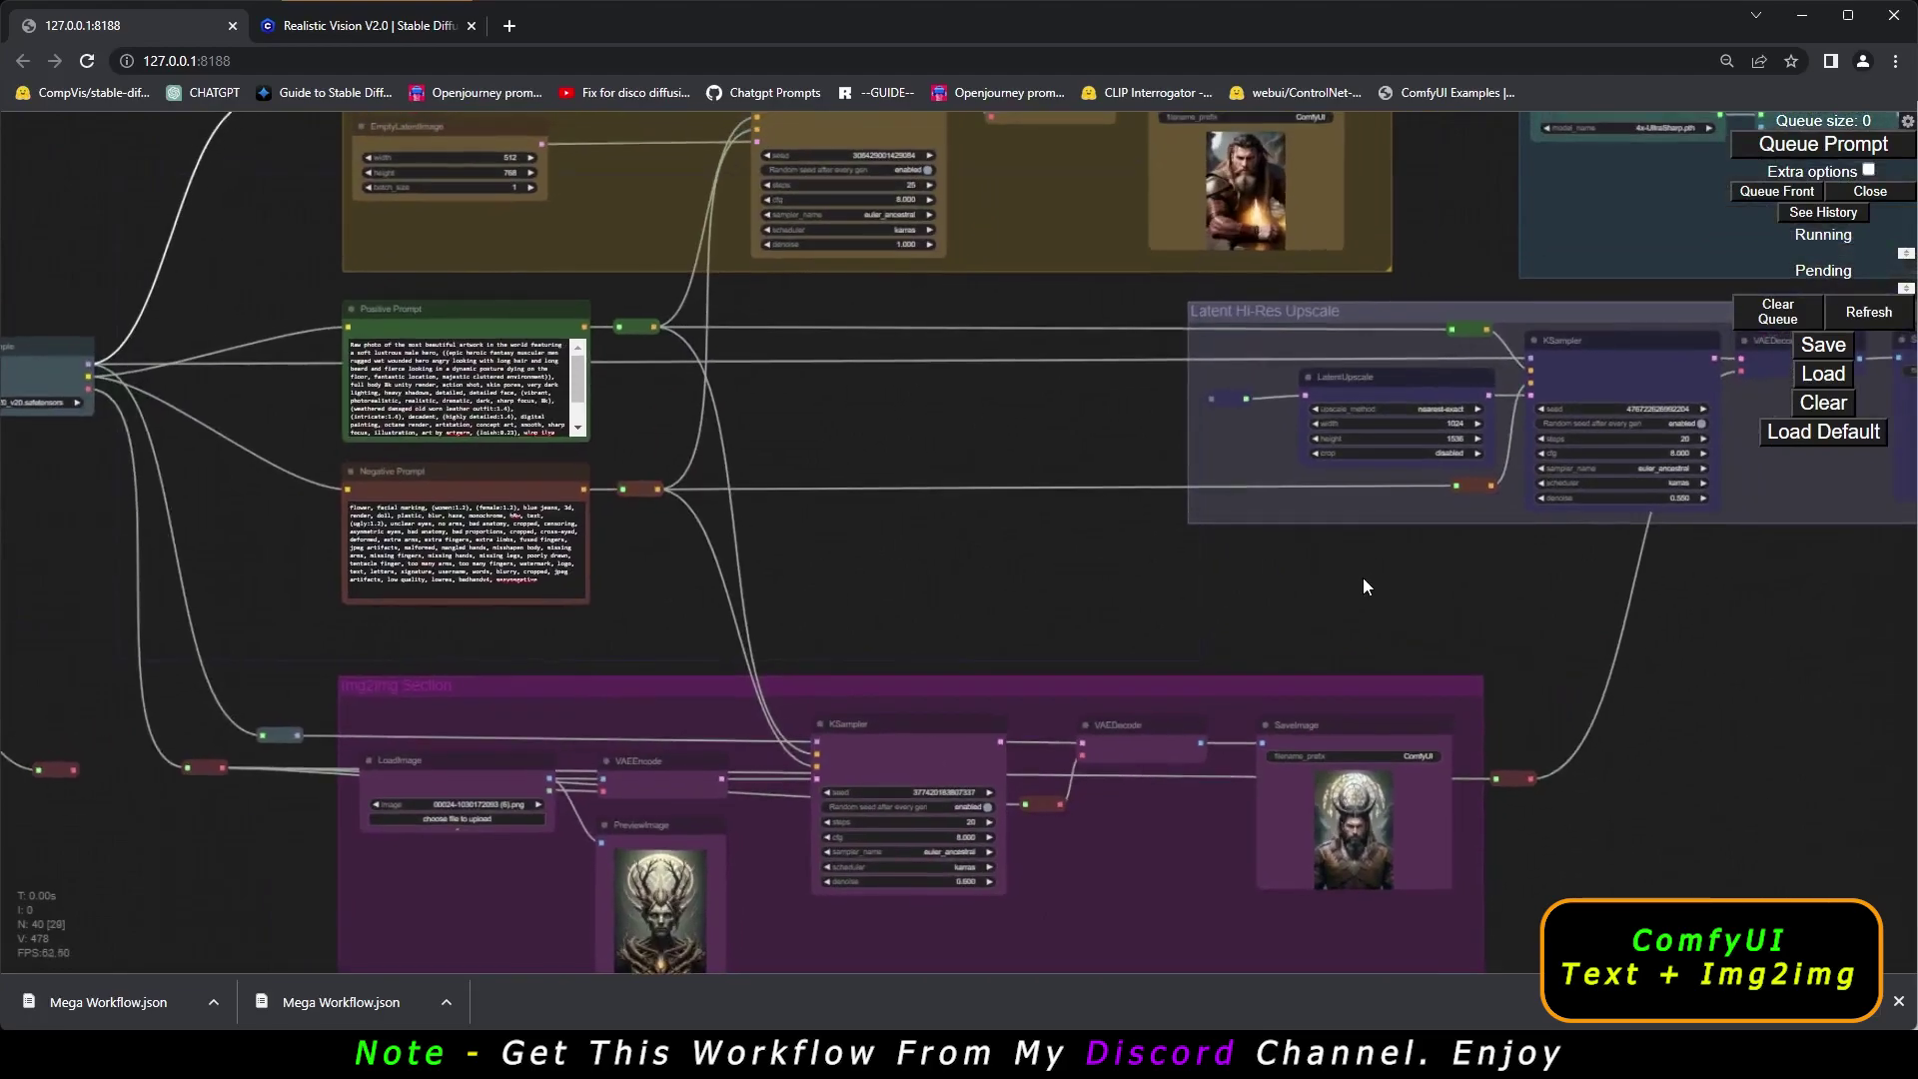
scroll(1364, 587, down, 1)
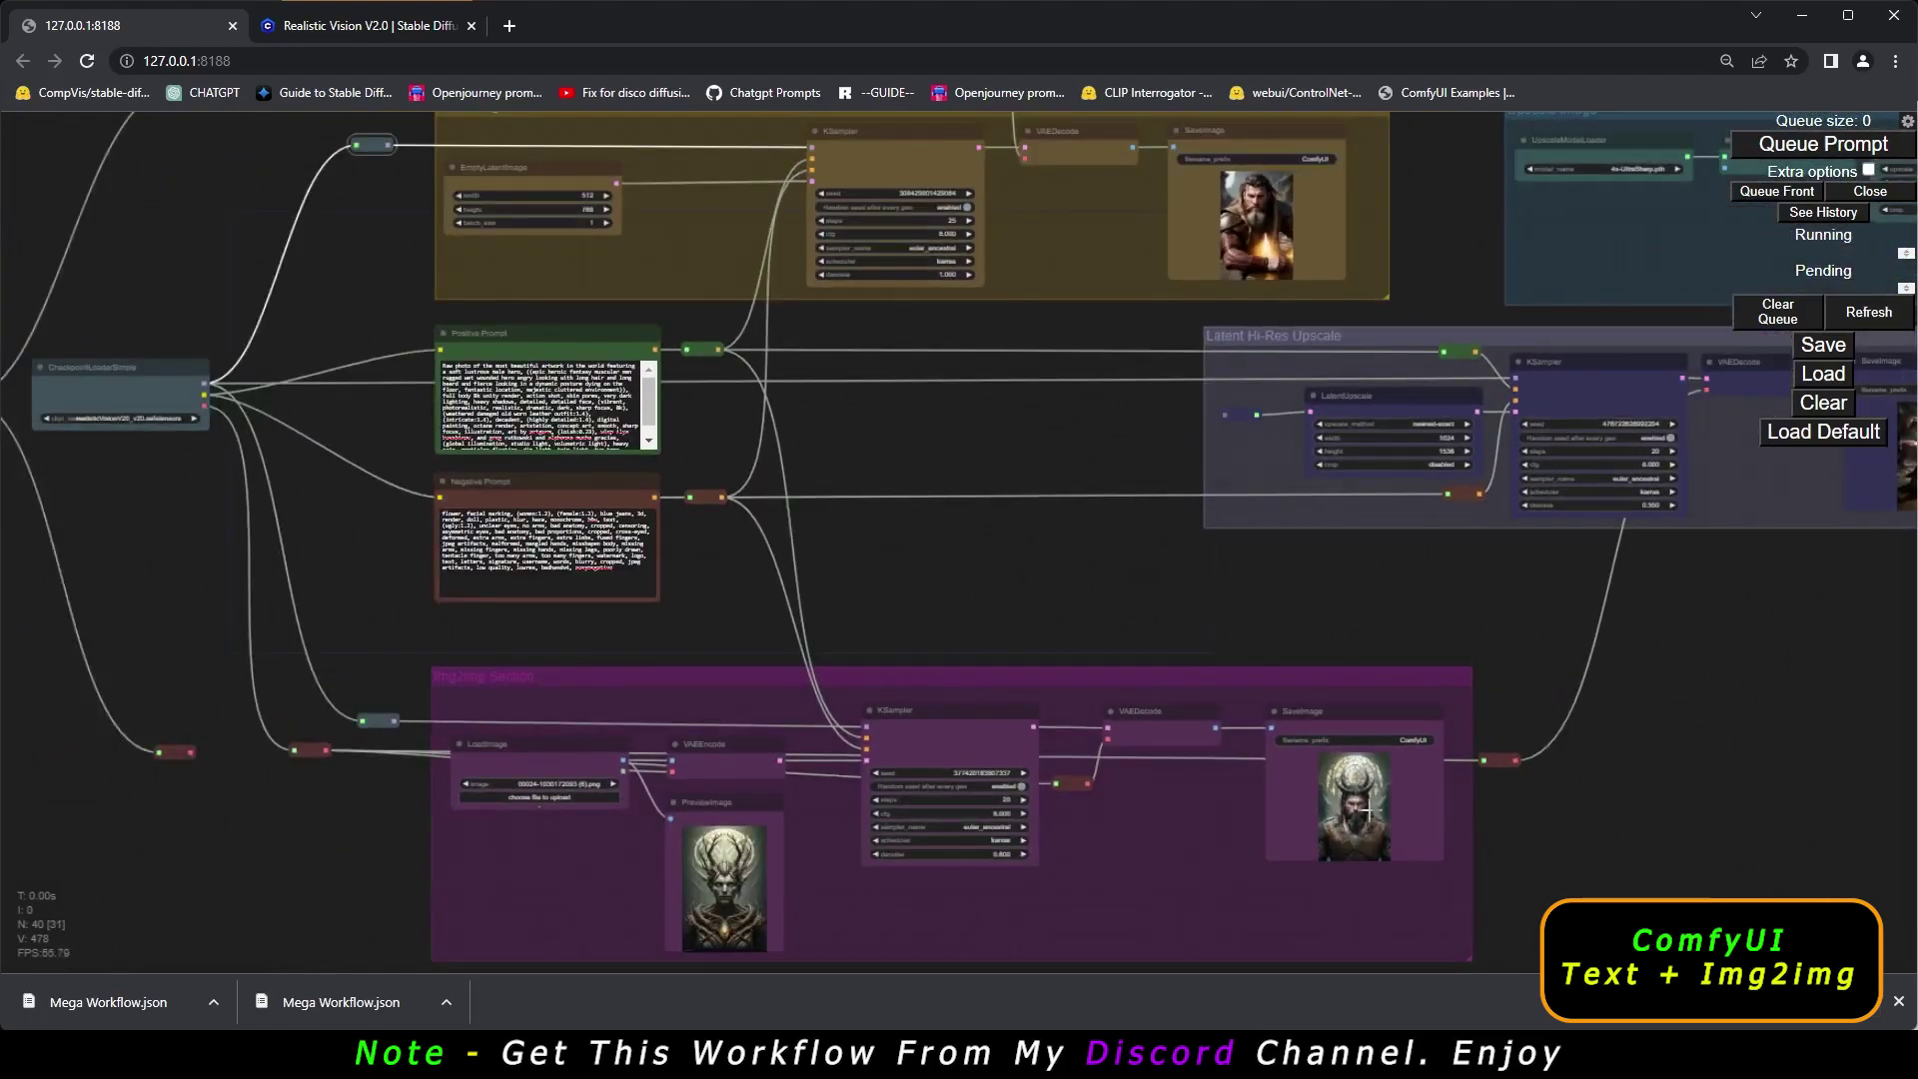
Queue the workflow and zoom in on the new bearded warrior portrait in Img2img's SaveImage.
click(1788, 146)
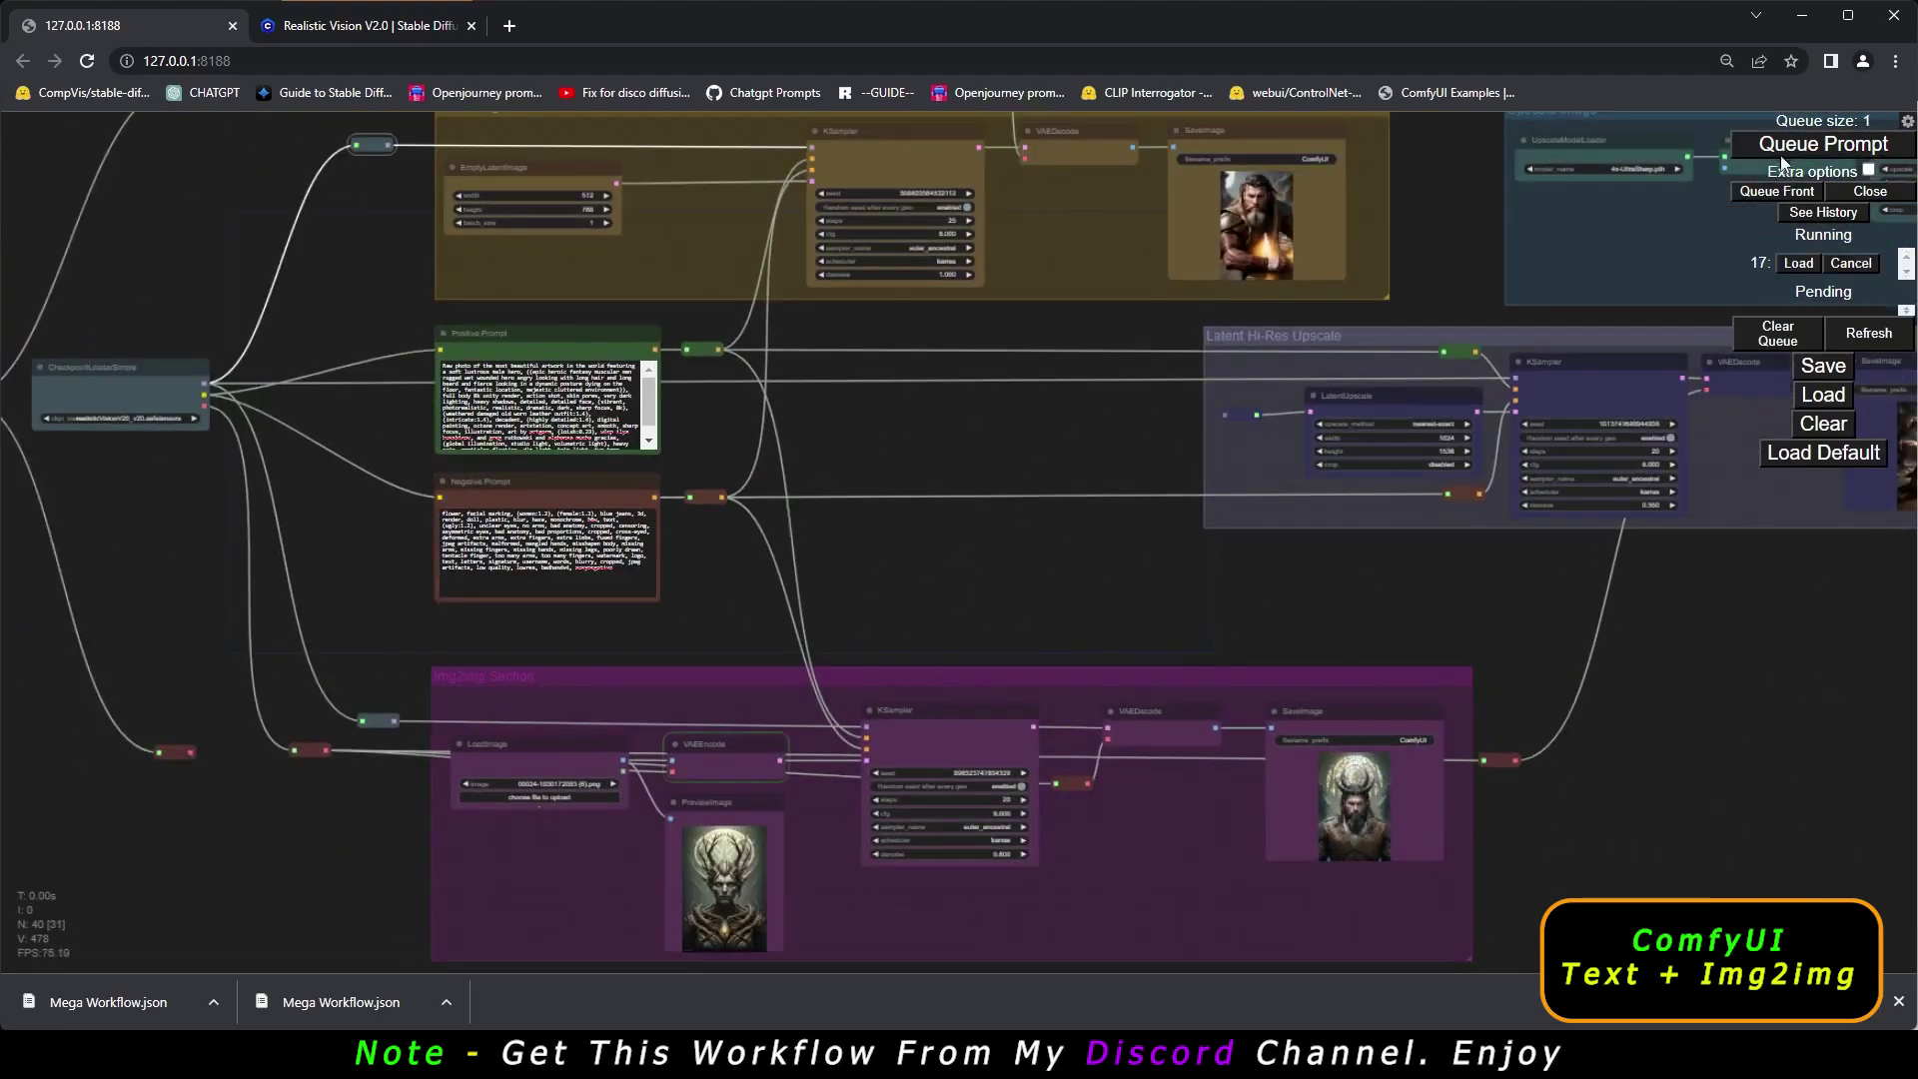
drag(1285, 611, 1201, 625)
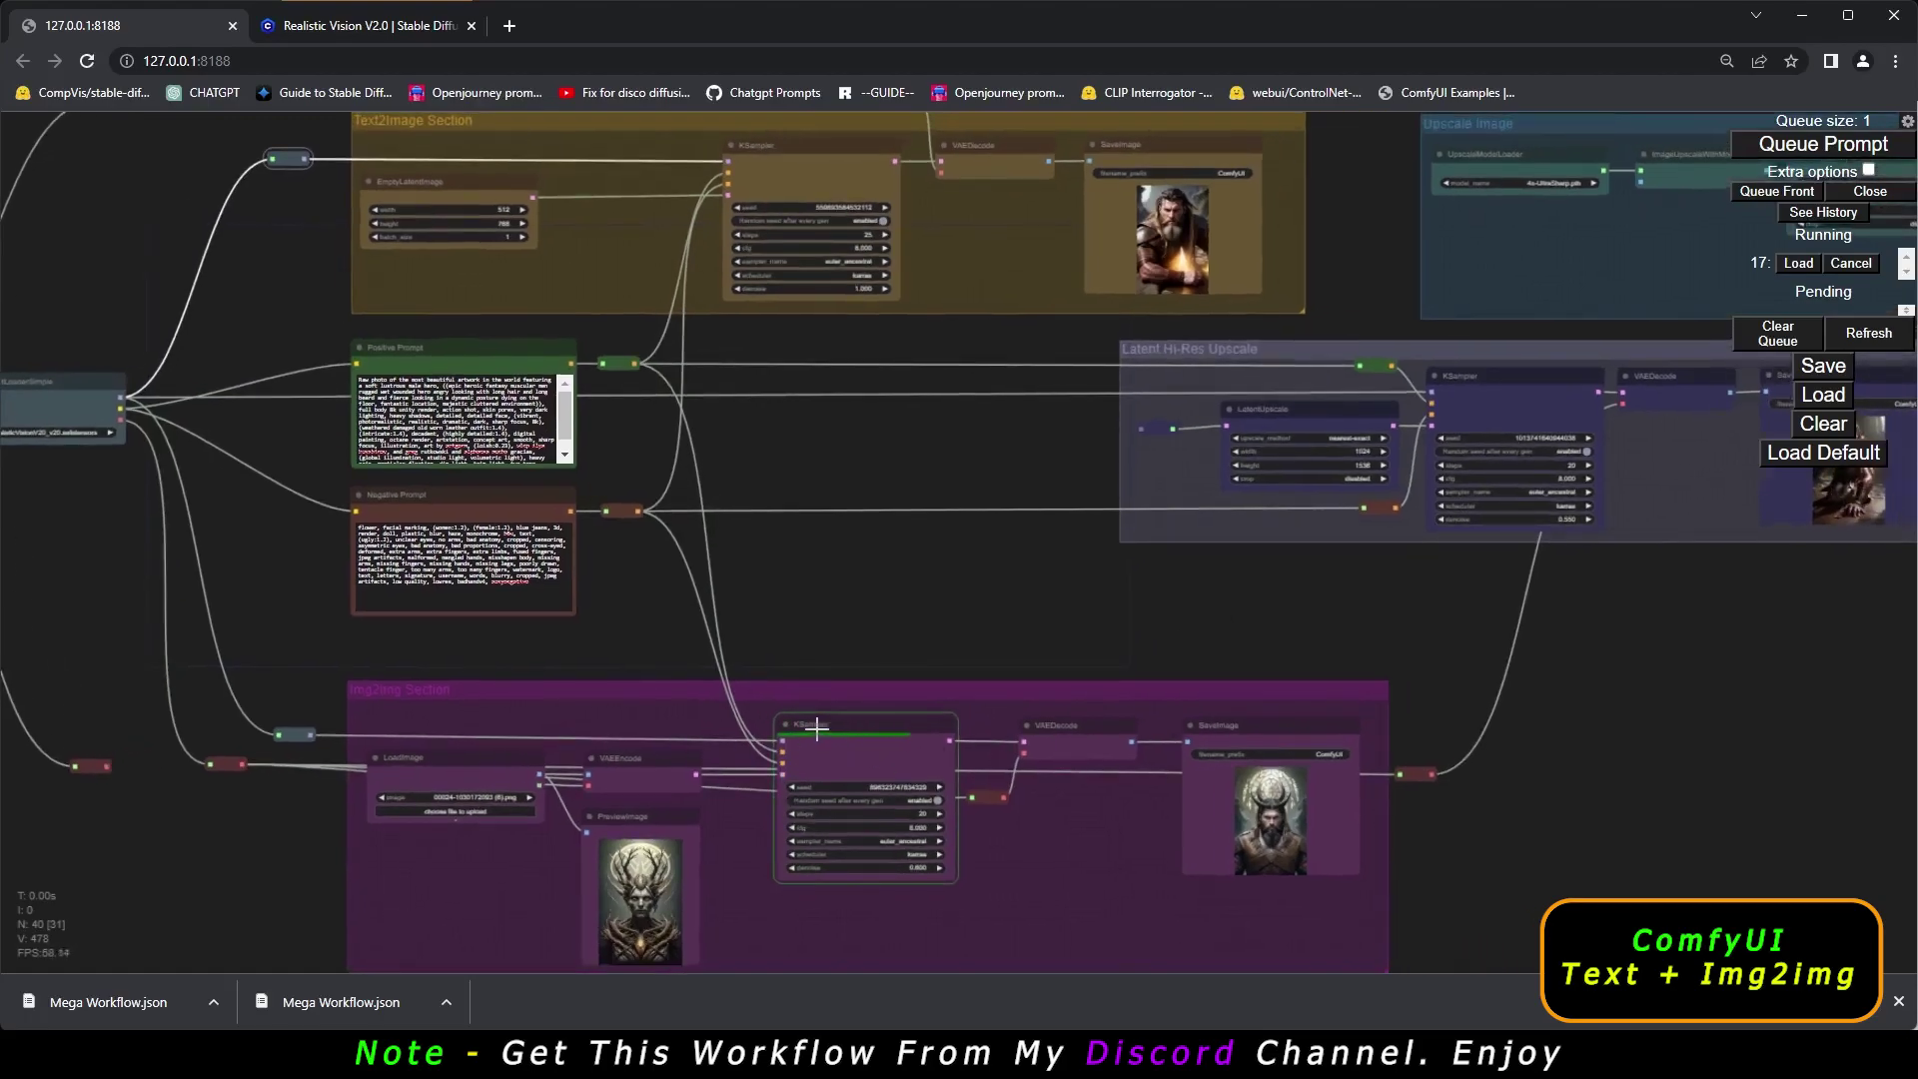
scroll(844, 737, up, 5)
scroll(844, 737, down, 2)
drag(1495, 561, 1162, 439)
scroll(1106, 731, up, 7)
scroll(1103, 732, up, 6)
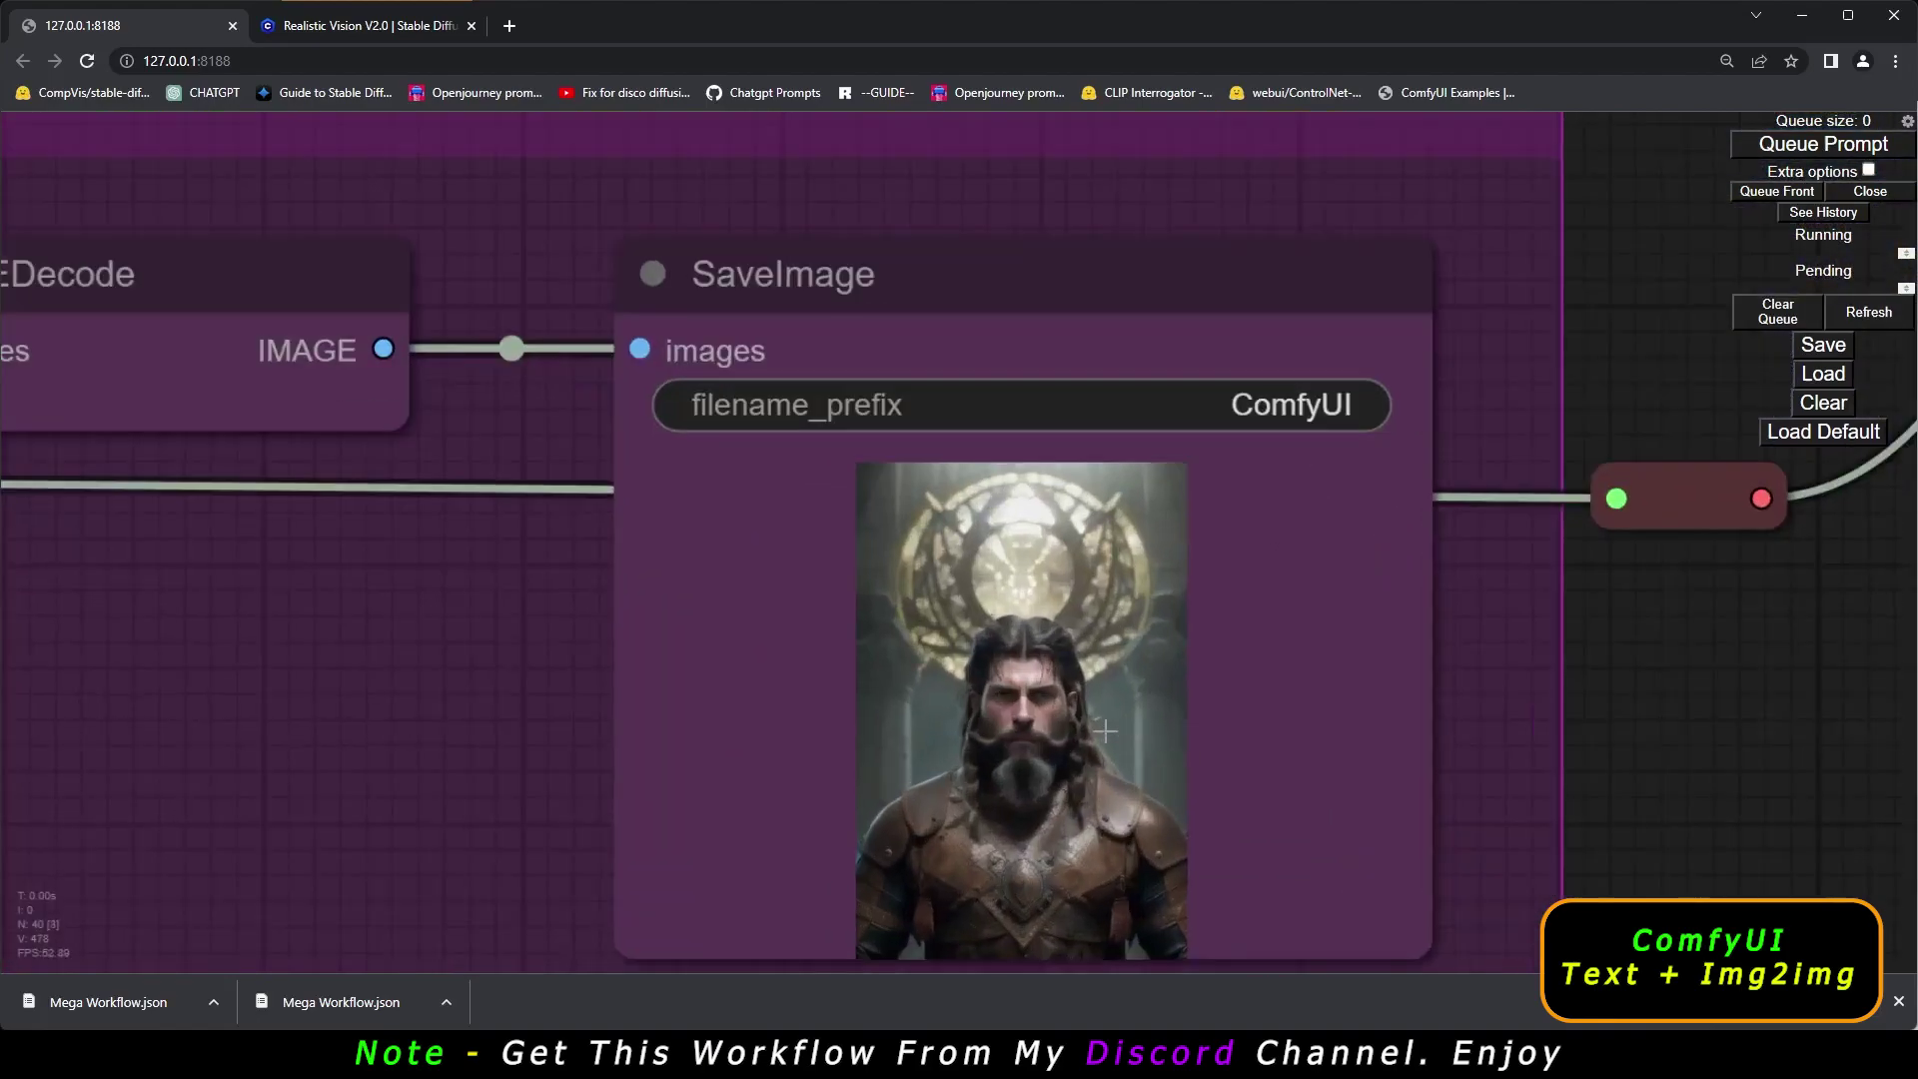
scroll(1038, 698, up, 3)
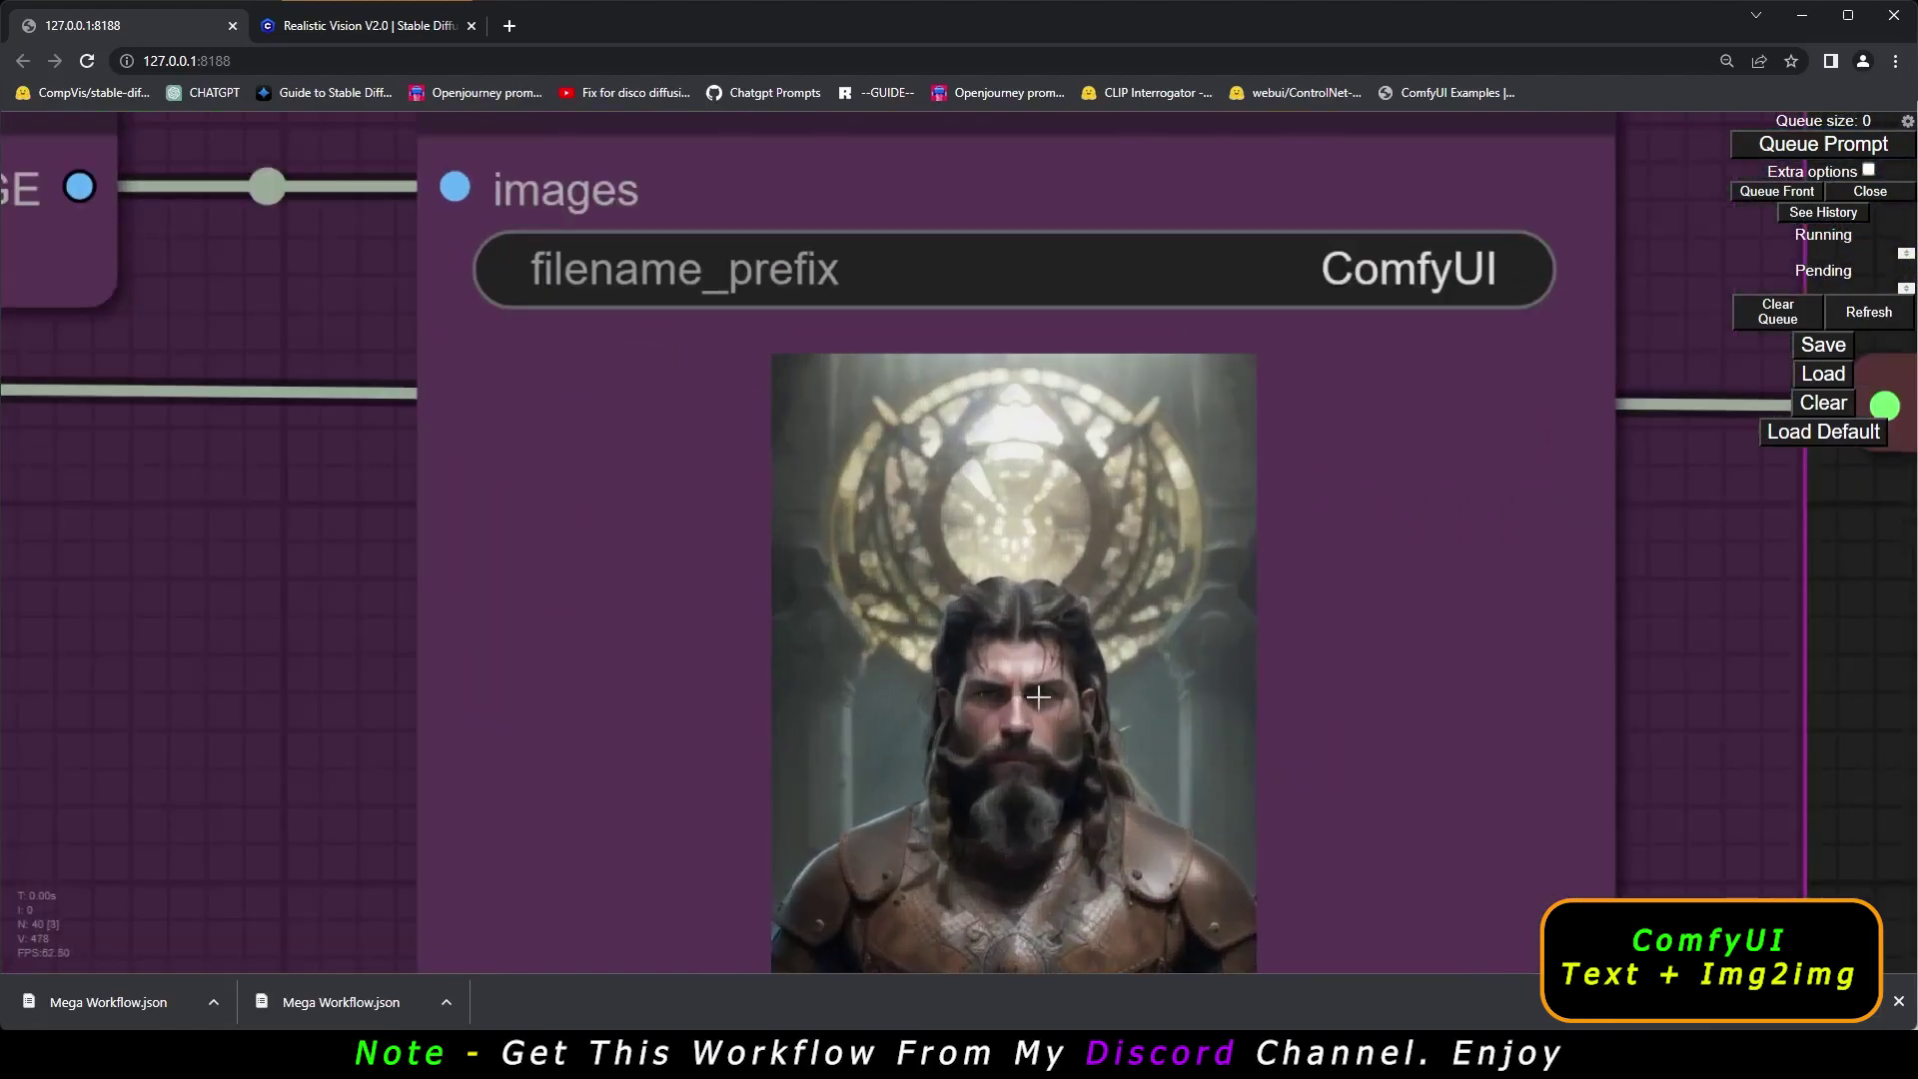
scroll(1038, 697, down, 15)
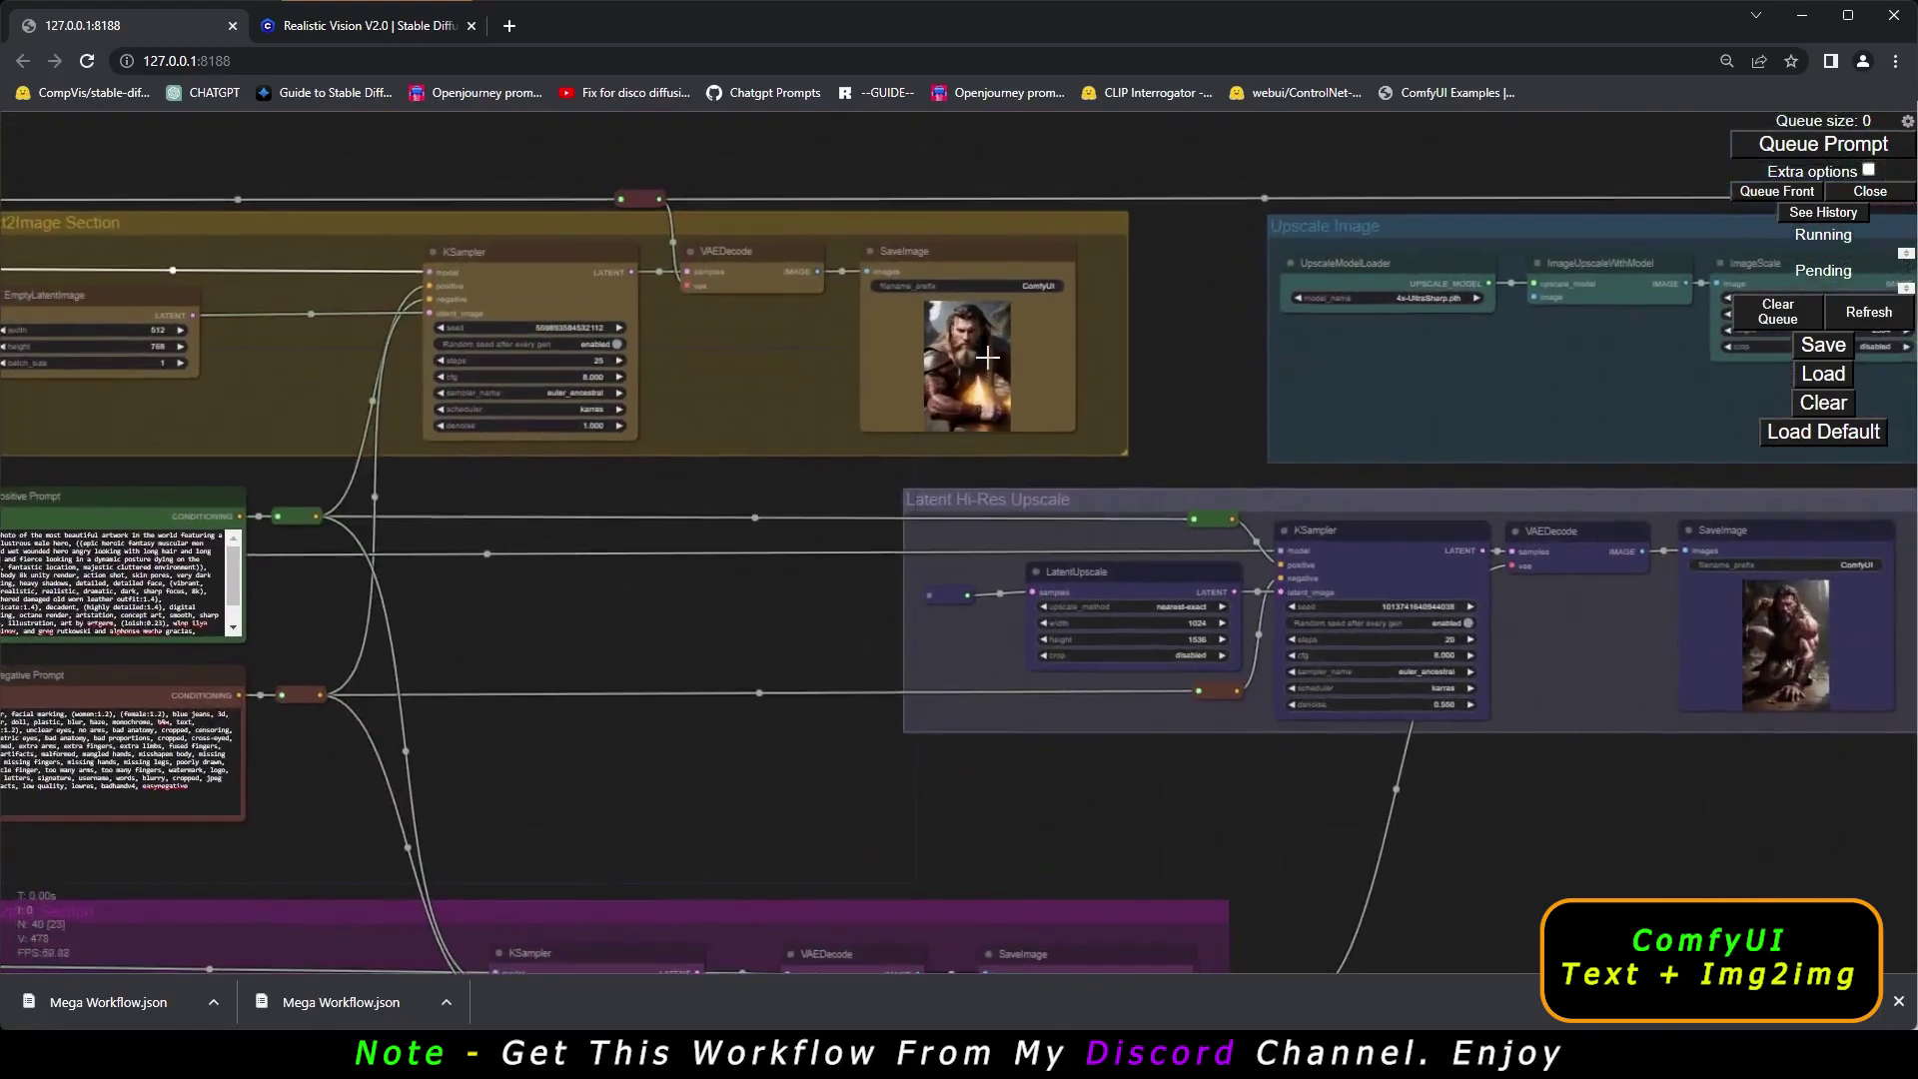
scroll(987, 357, up, 2)
scroll(965, 389, up, 2)
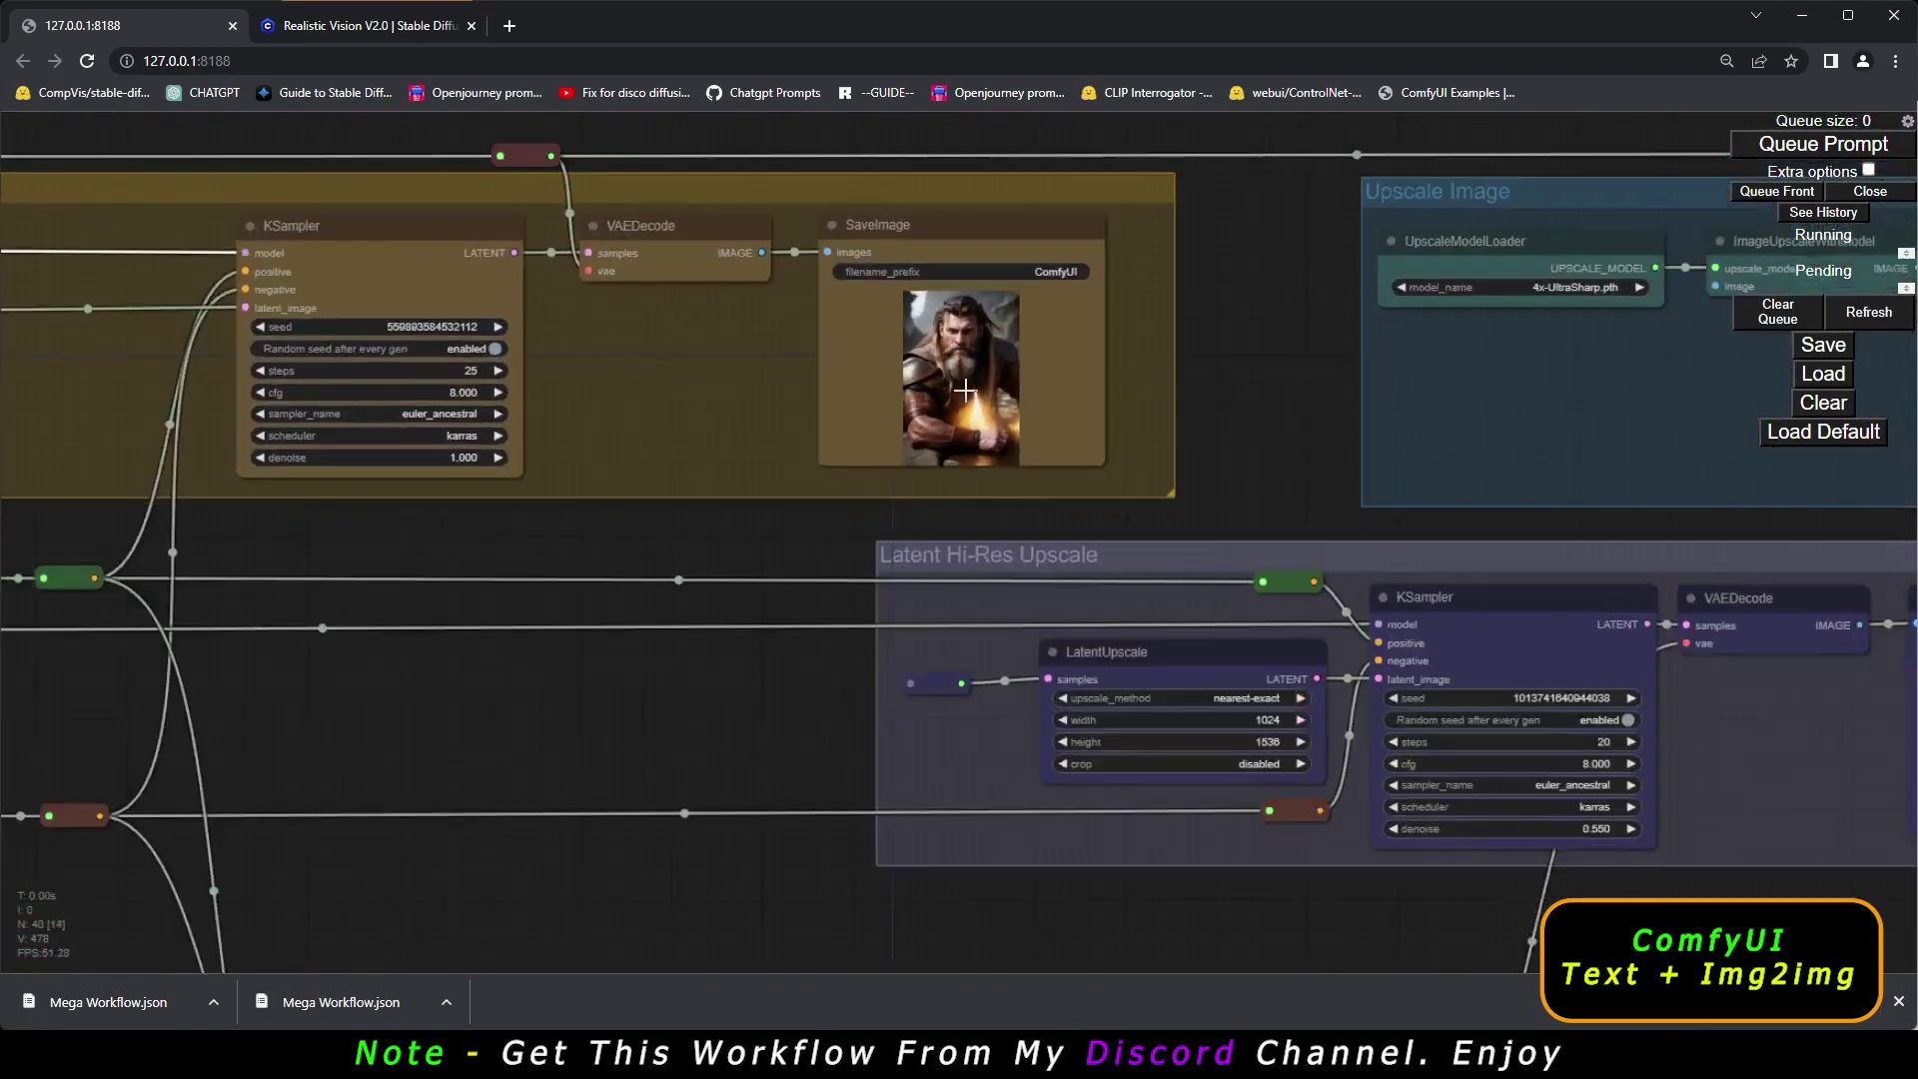
scroll(965, 389, down, 5)
Reconnect the checkpoint loader to the top reroute and queue another generation.
drag(1004, 673, 1426, 725)
drag(336, 557, 435, 236)
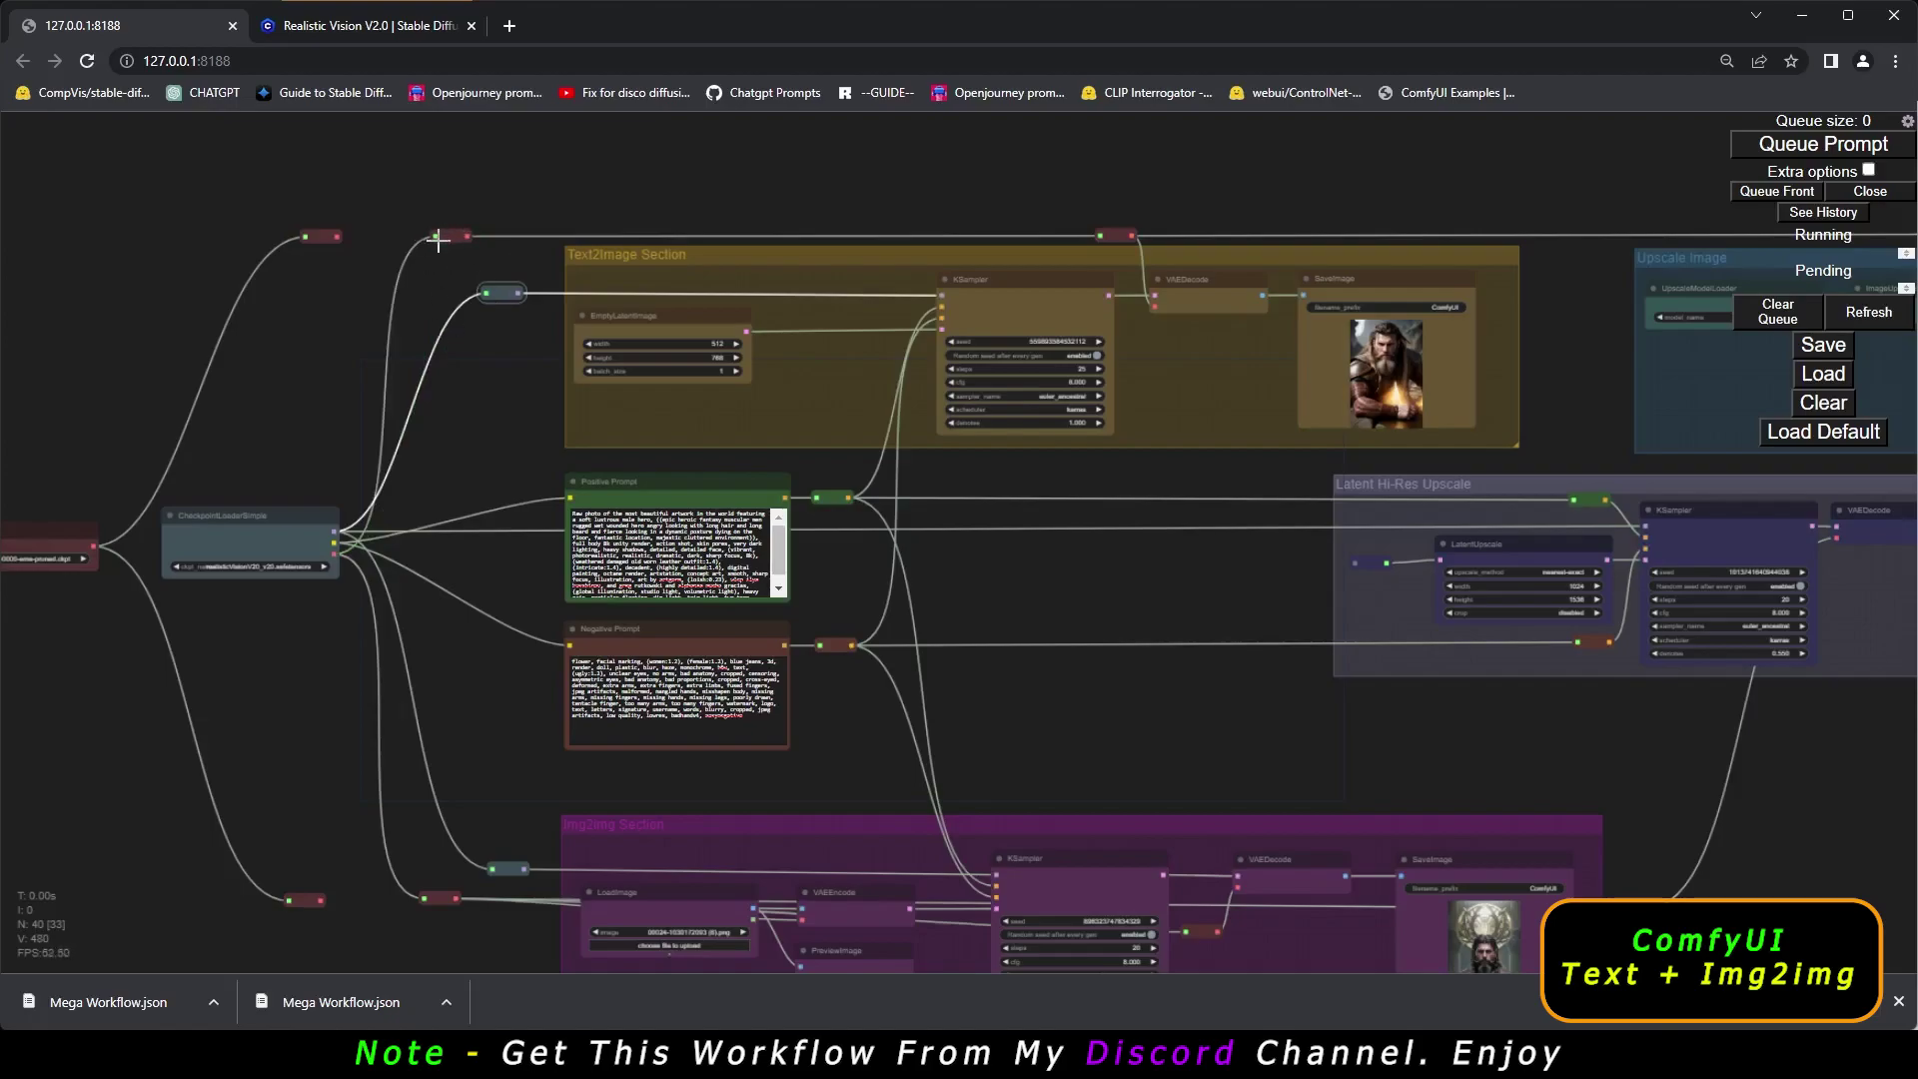
drag(1750, 800, 1494, 809)
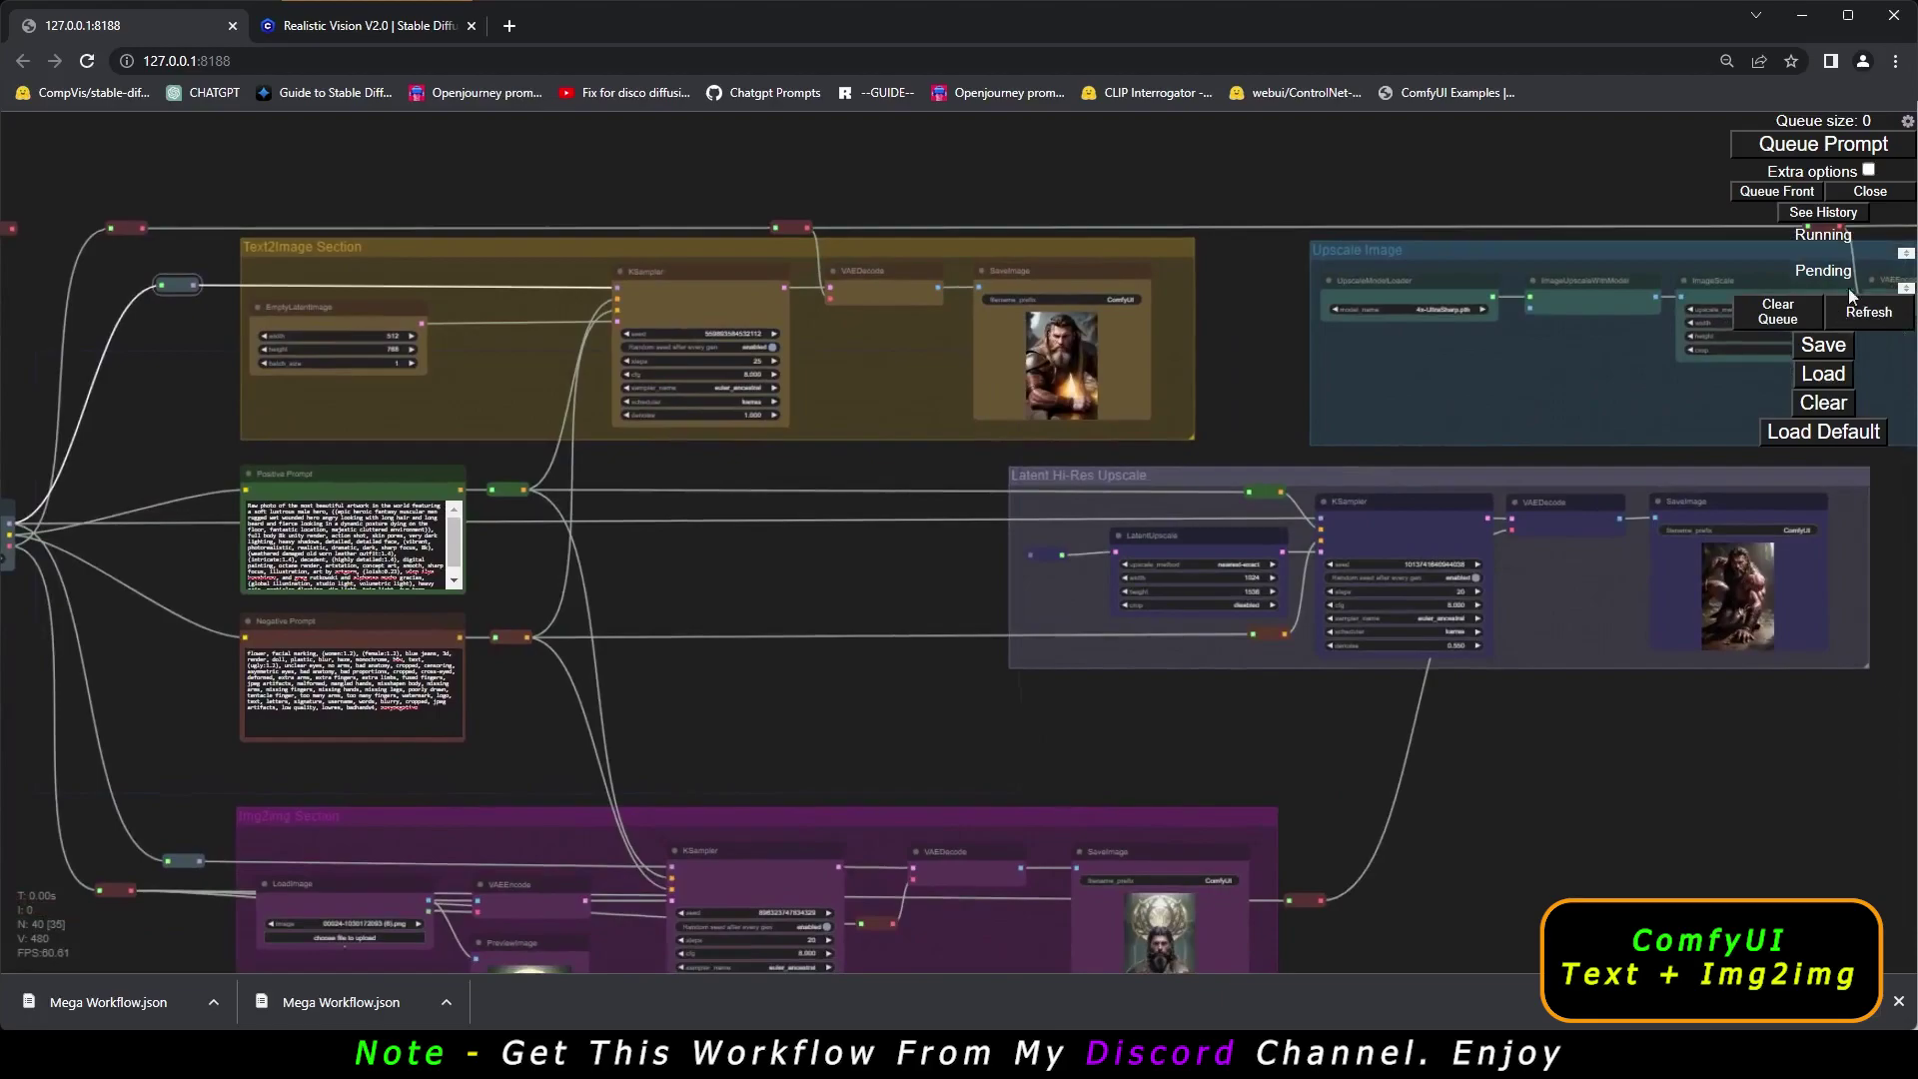
click(1818, 144)
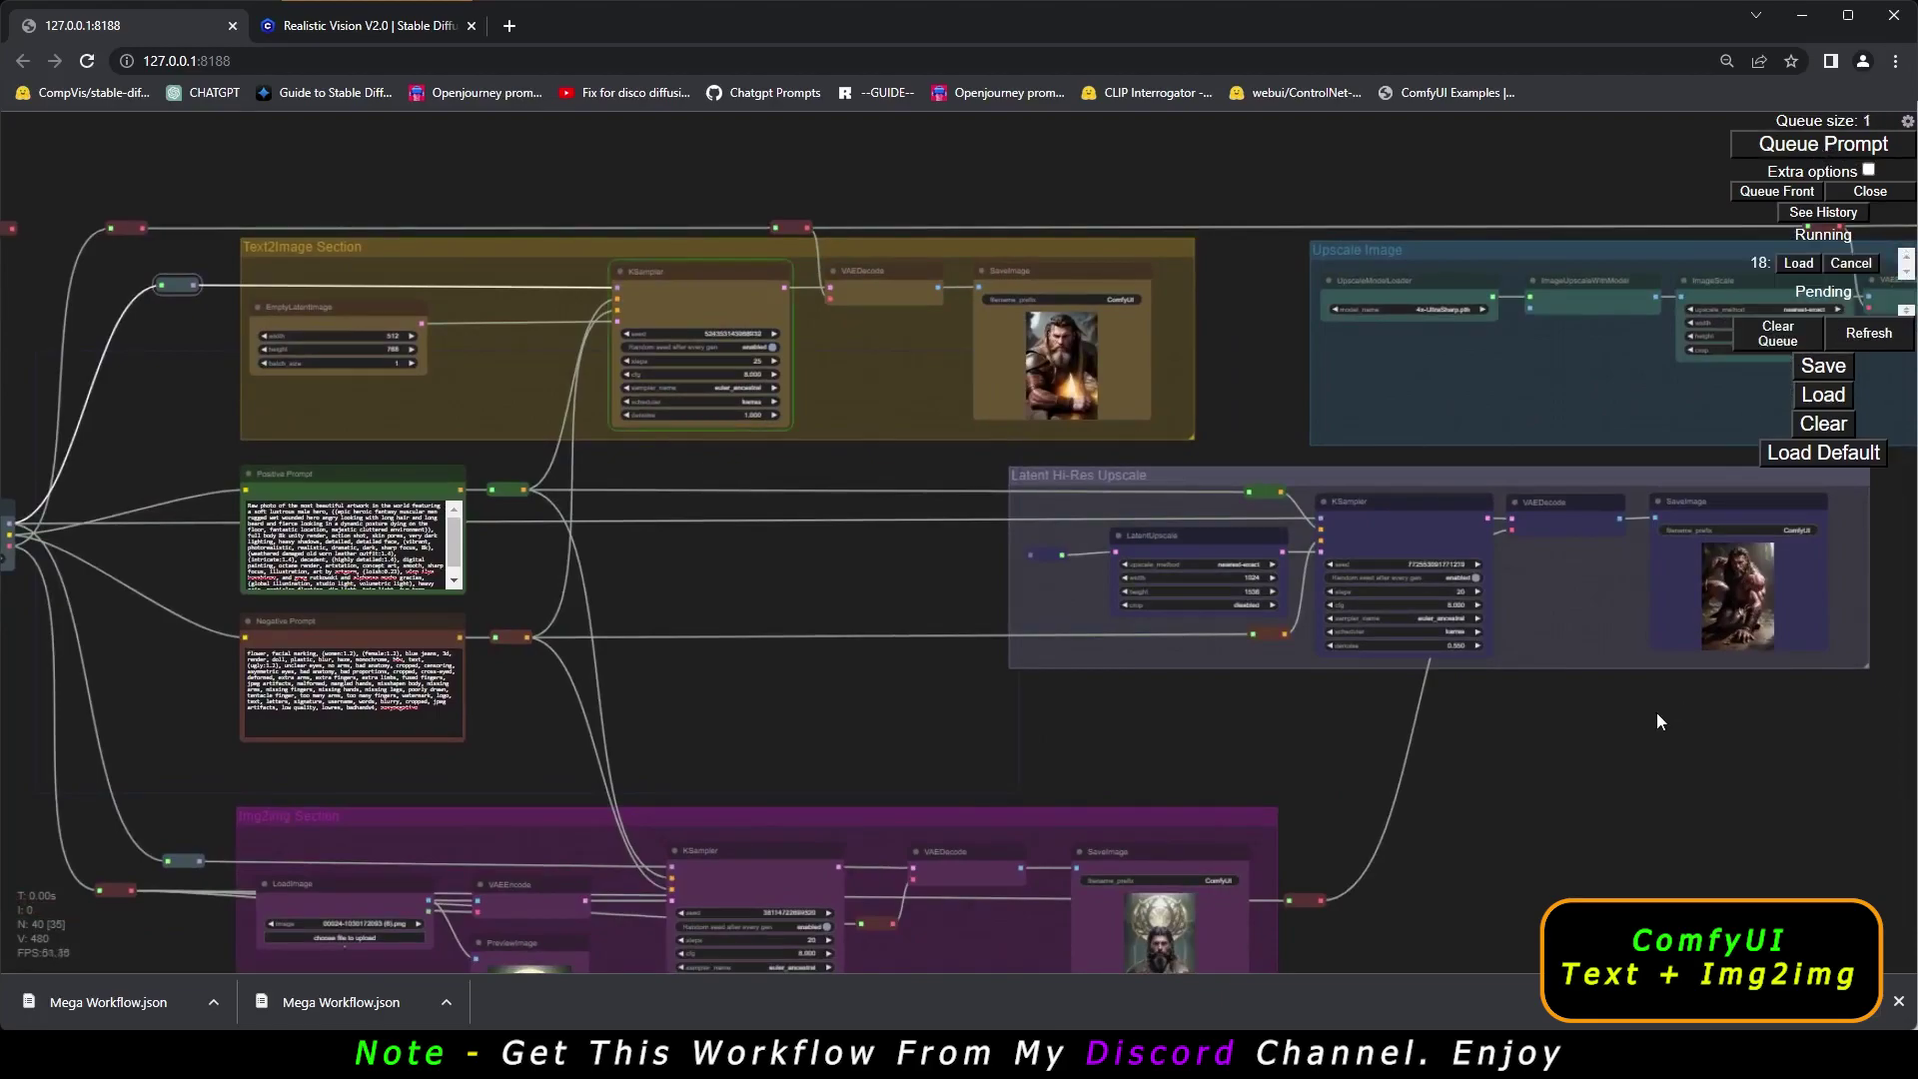
Watch the KSampler finish, then zoom into the Img2img SaveImage's horned, bearded warrior portrait.
scroll(711, 295, up, 8)
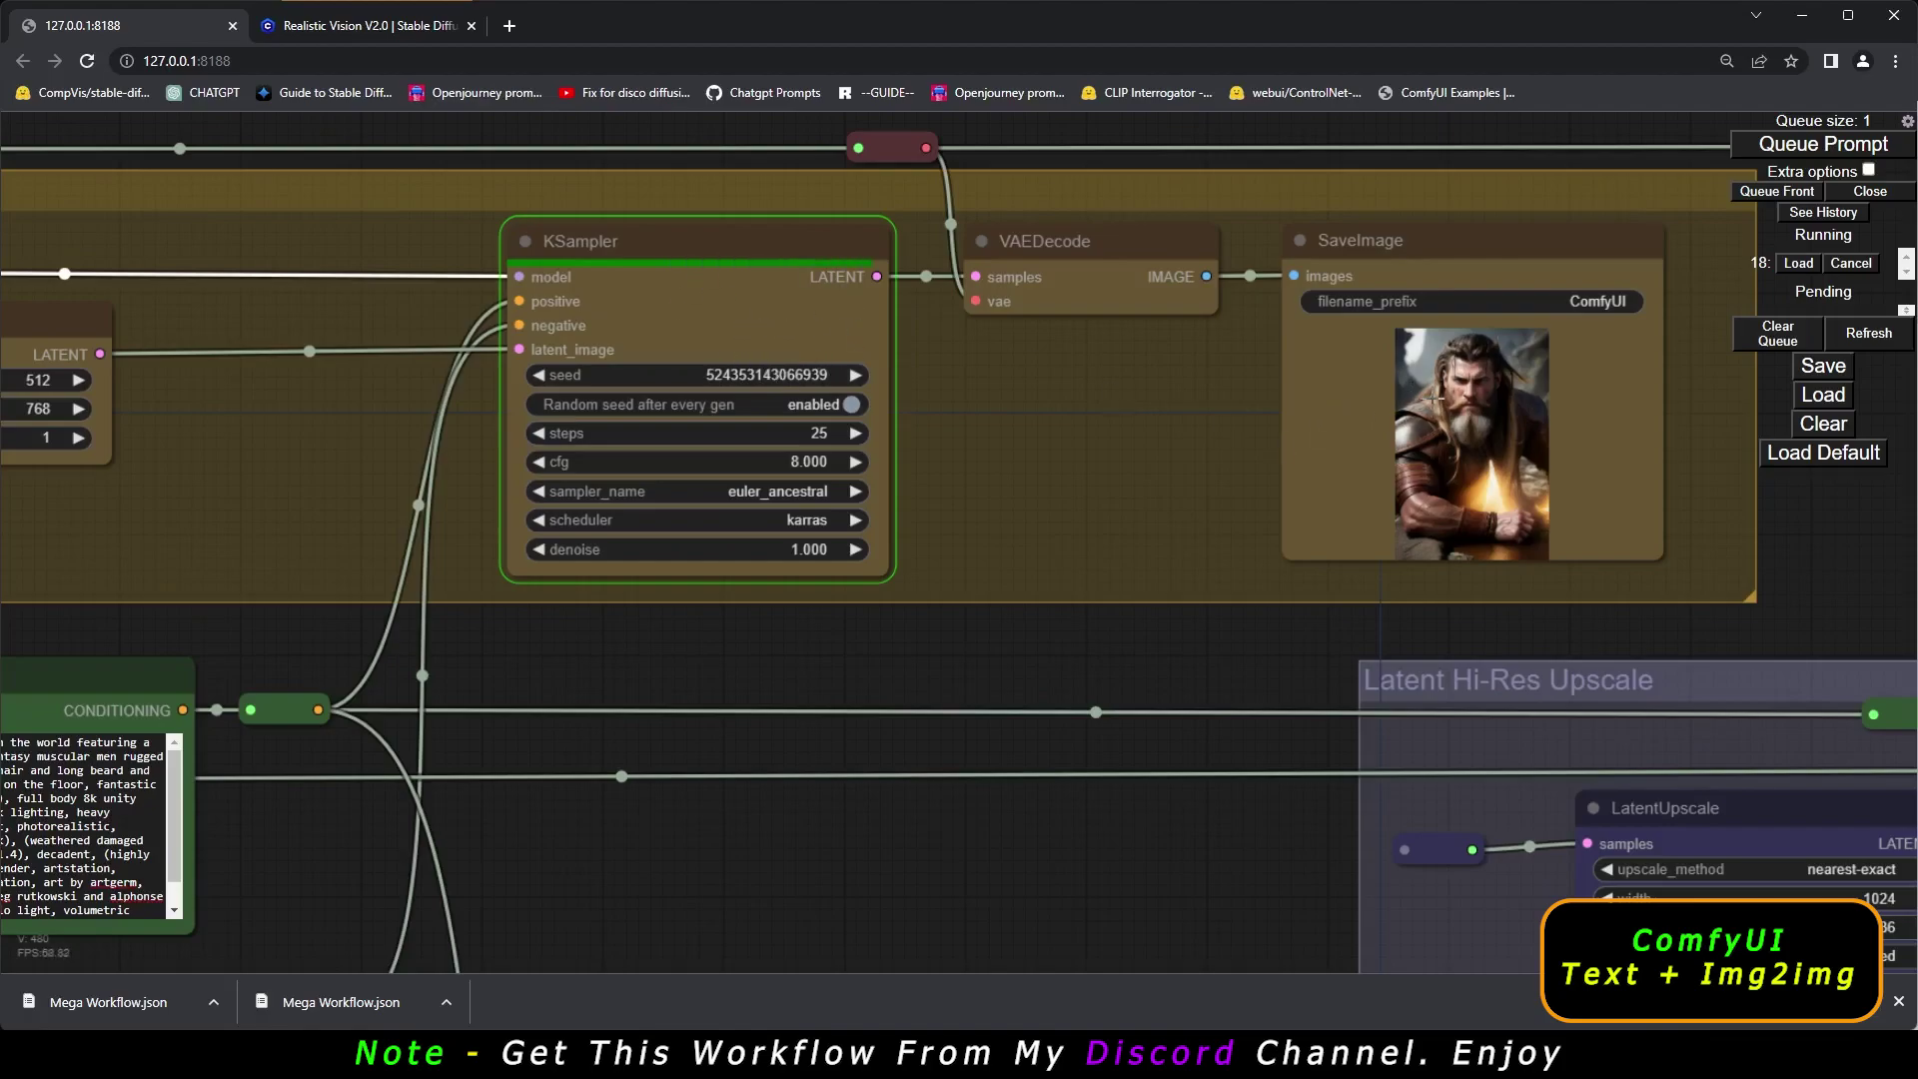
scroll(1349, 464, down, 9)
drag(1188, 811, 940, 380)
scroll(847, 560, up, 10)
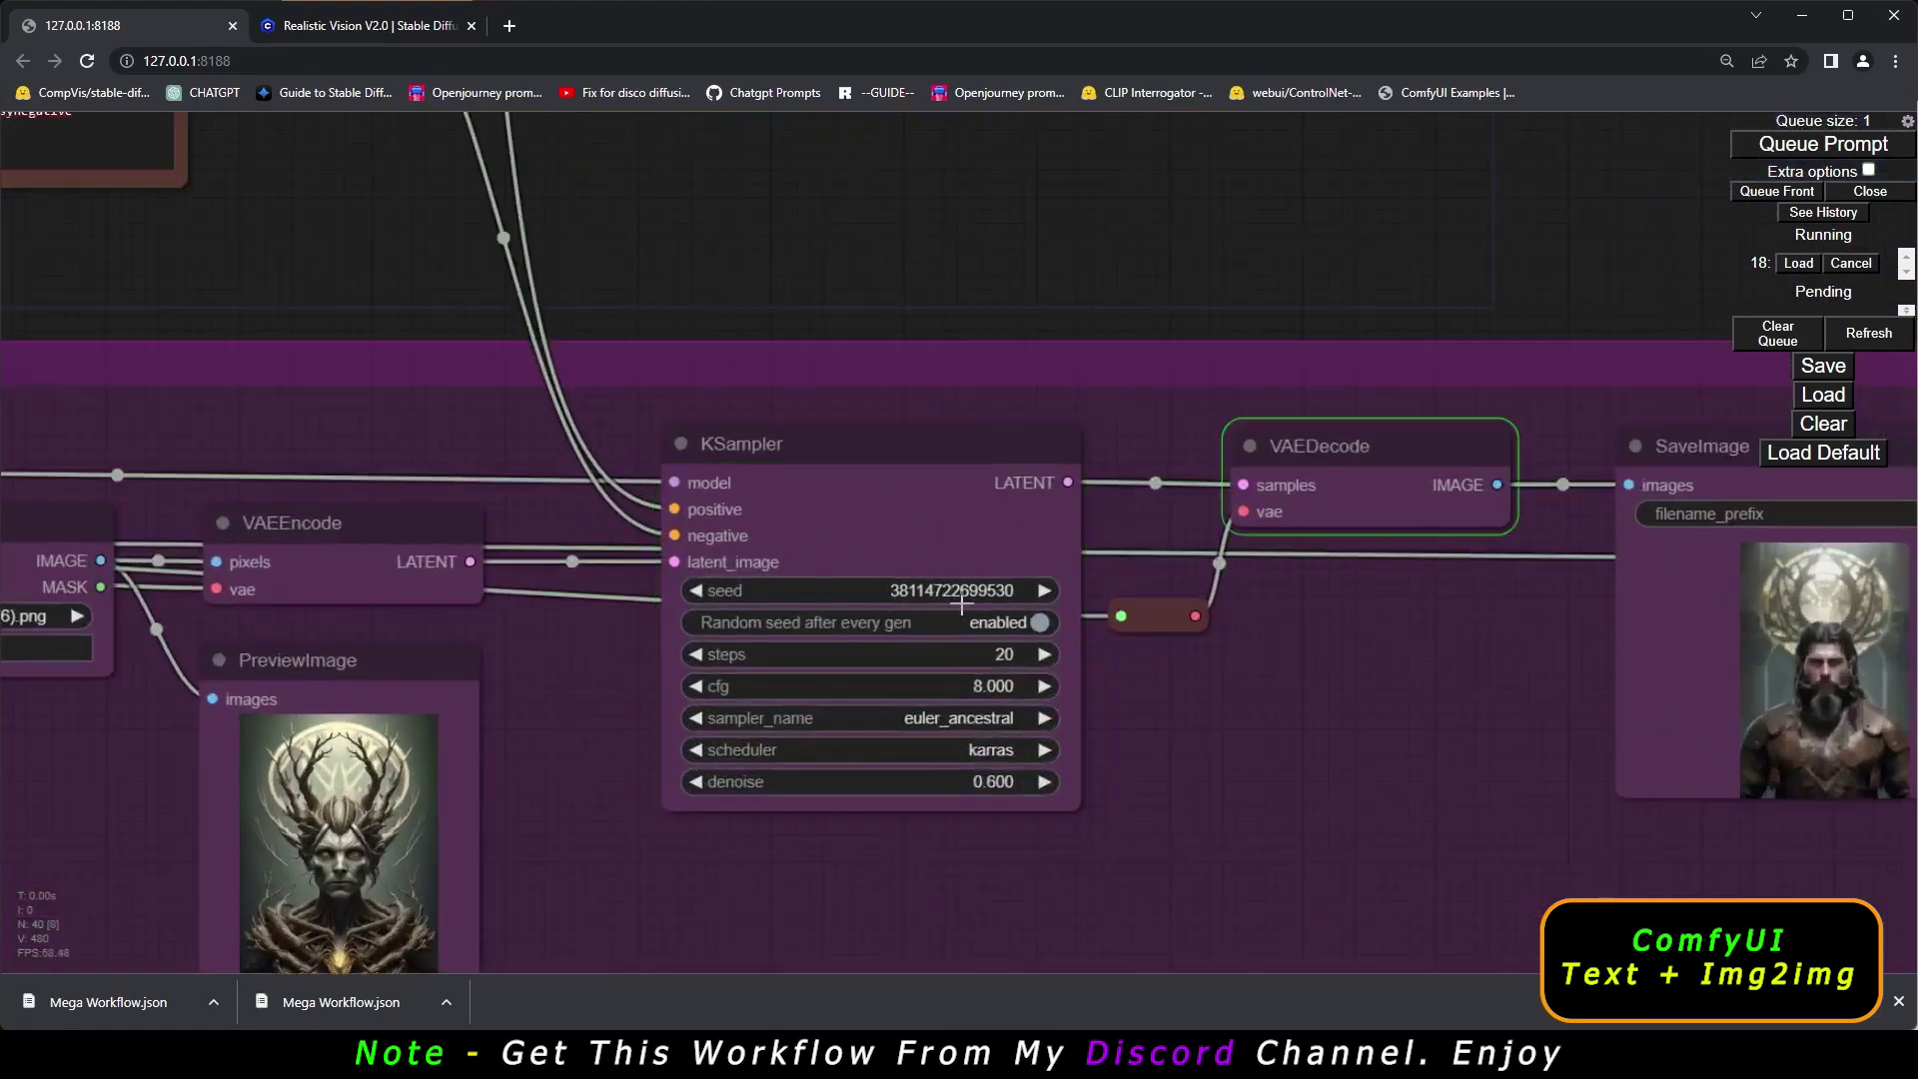
scroll(844, 553, down, 2)
drag(1534, 281, 1025, 161)
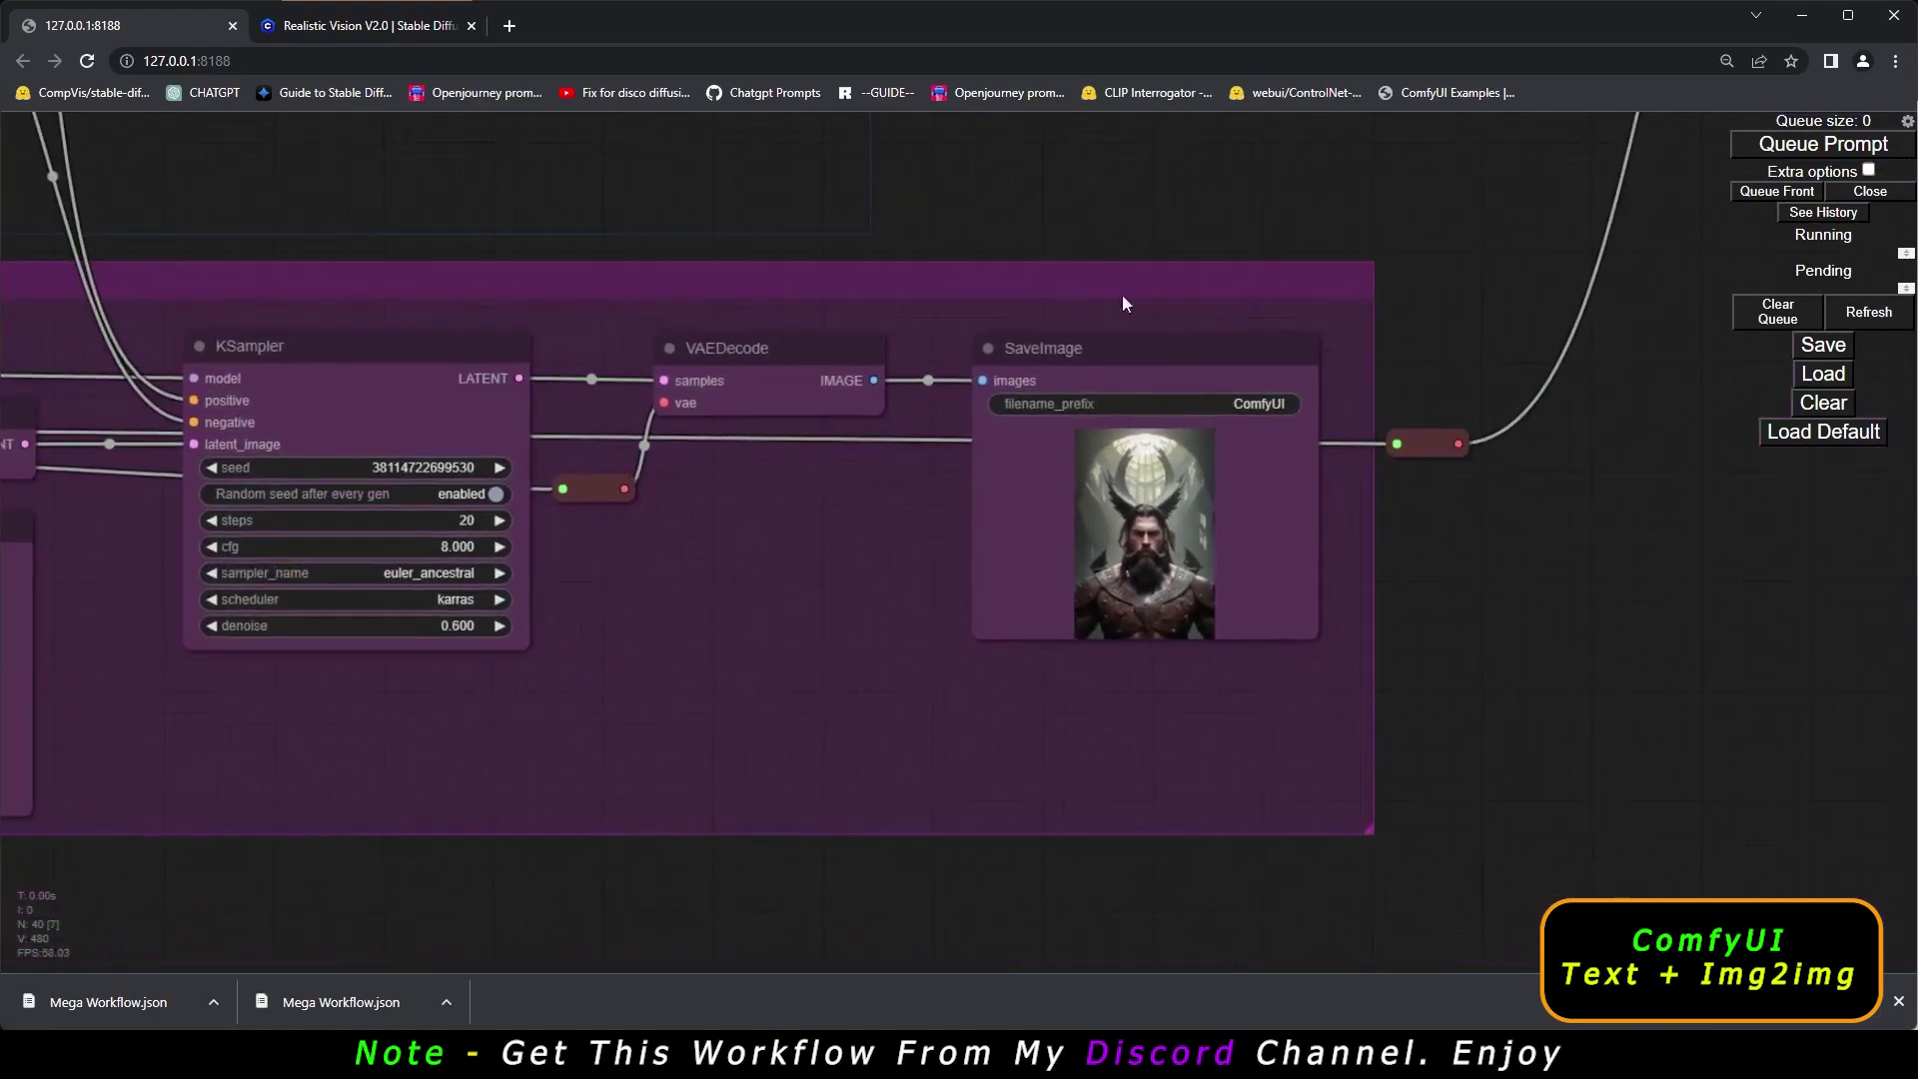
scroll(1153, 534, up, 11)
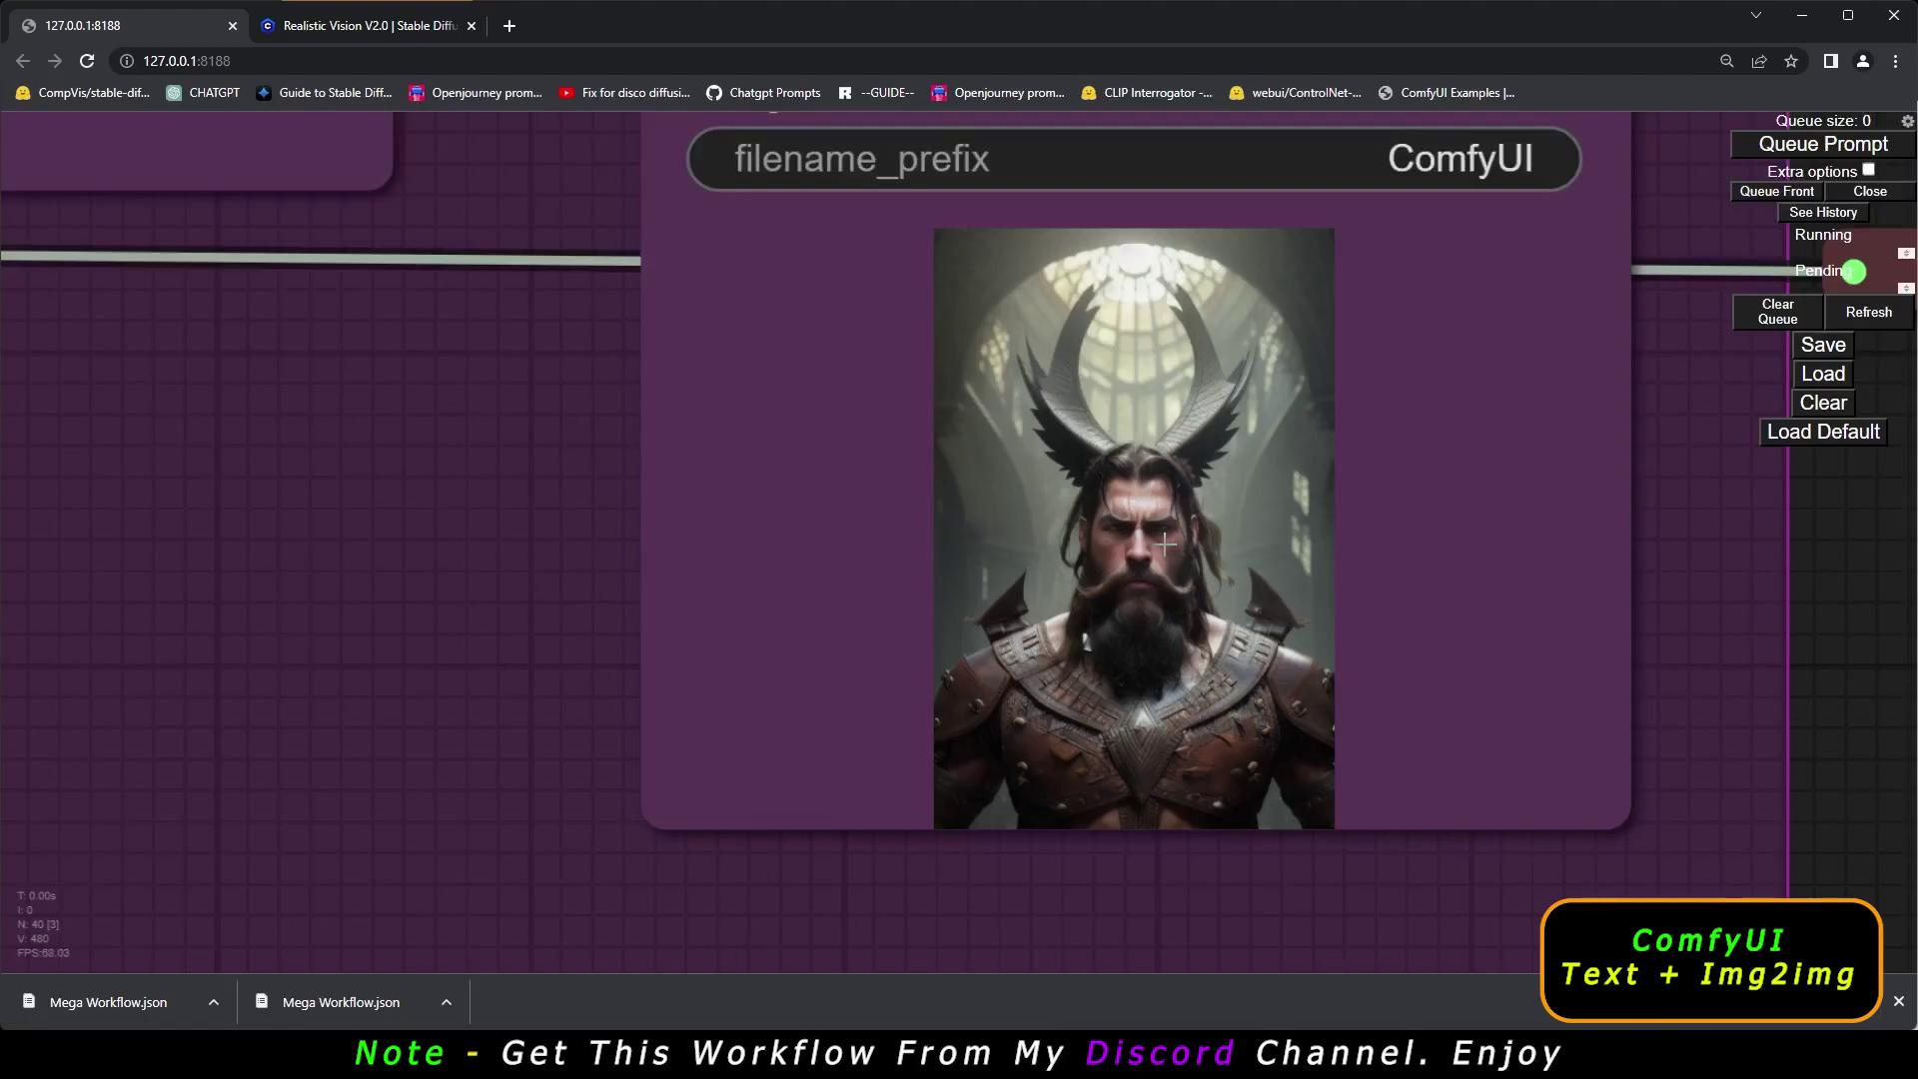
scroll(1165, 543, down, 8)
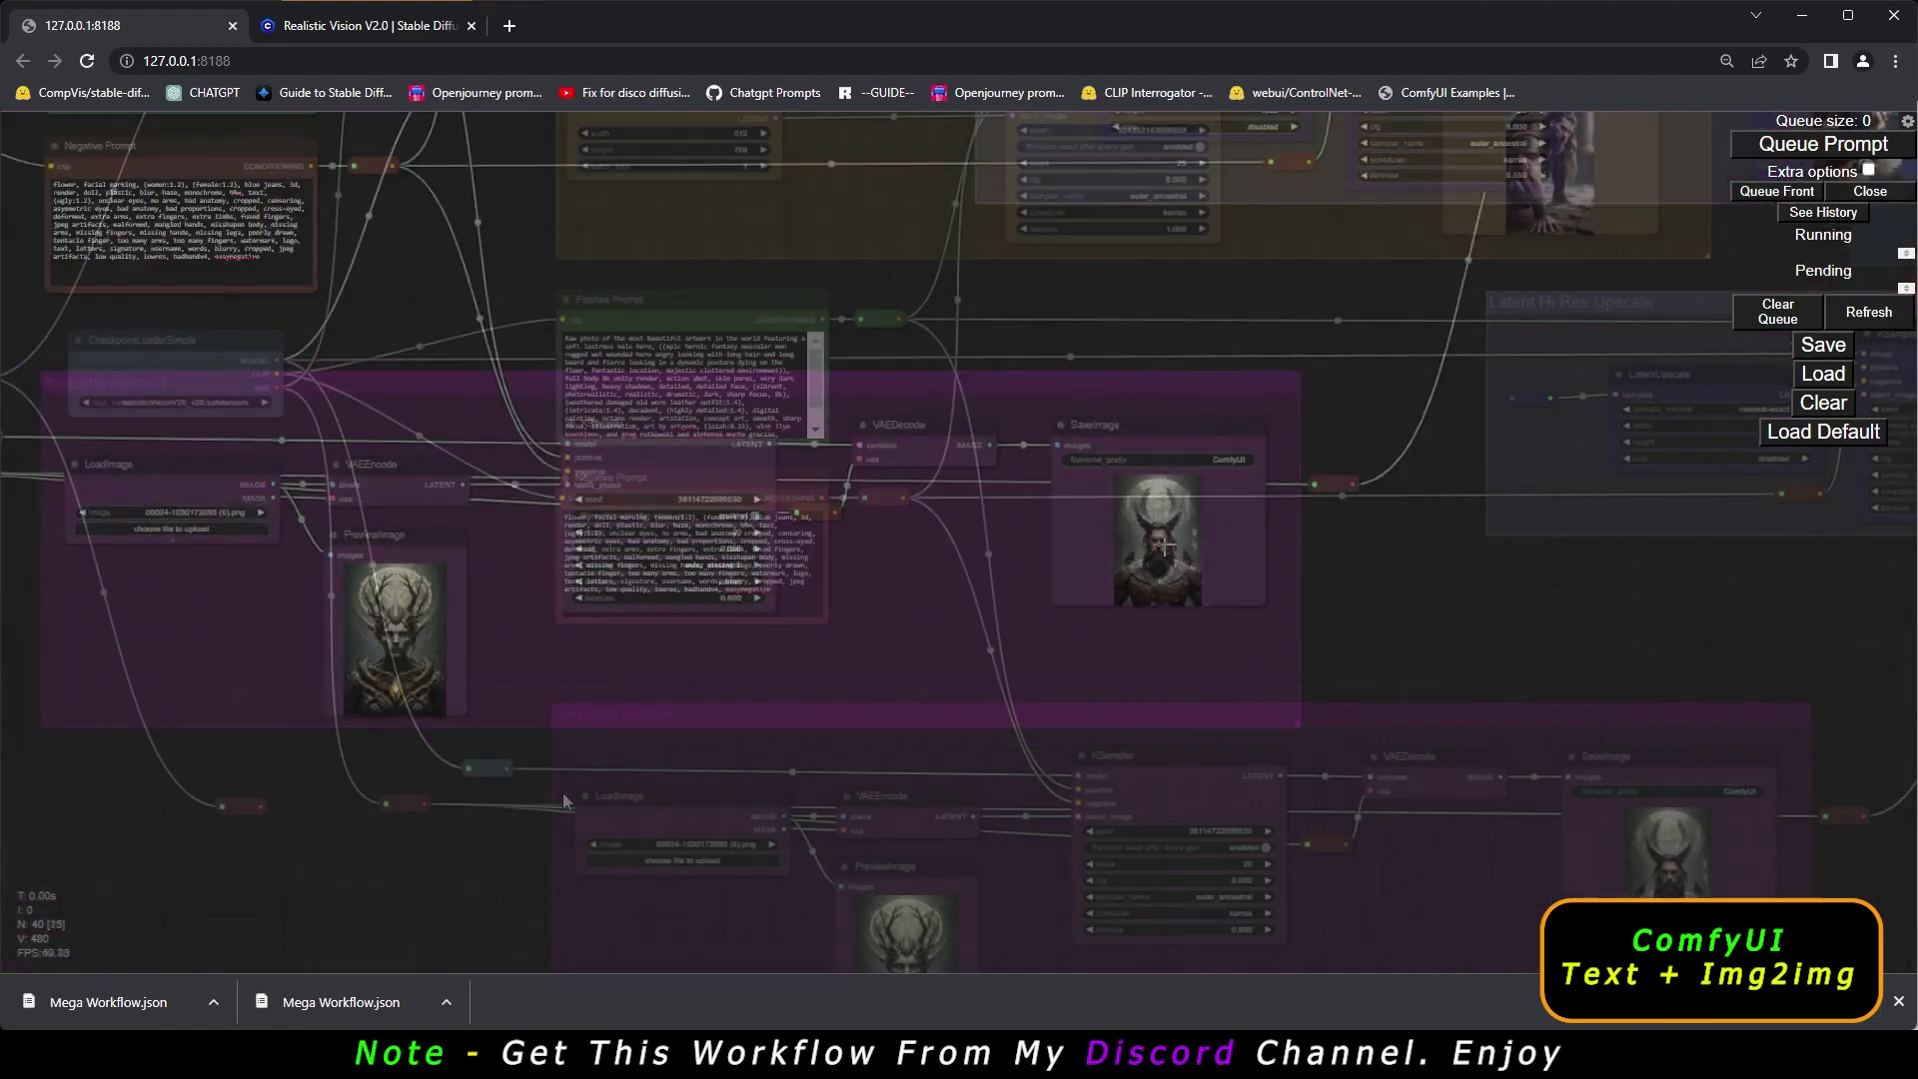
scroll(577, 794, up, 3)
drag(564, 740, 652, 616)
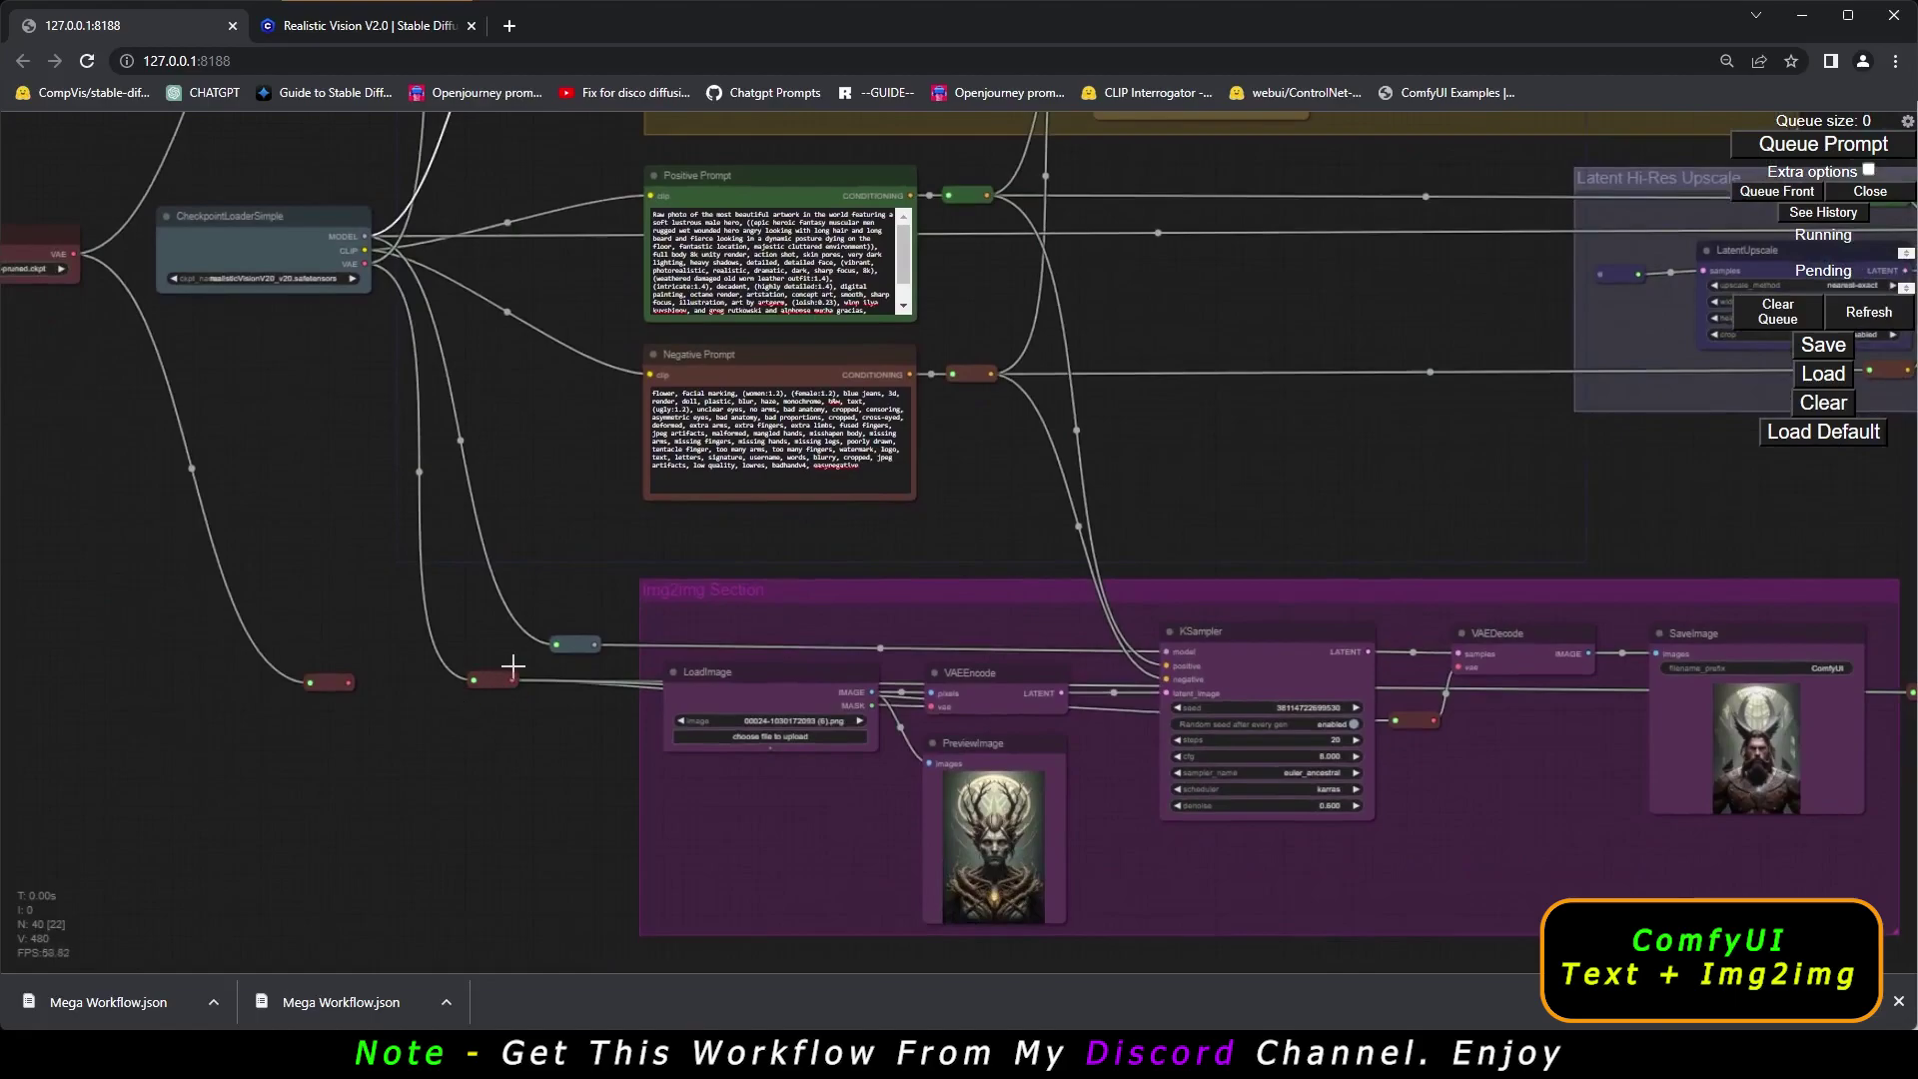
scroll(470, 687, up, 5)
scroll(495, 698, down, 7)
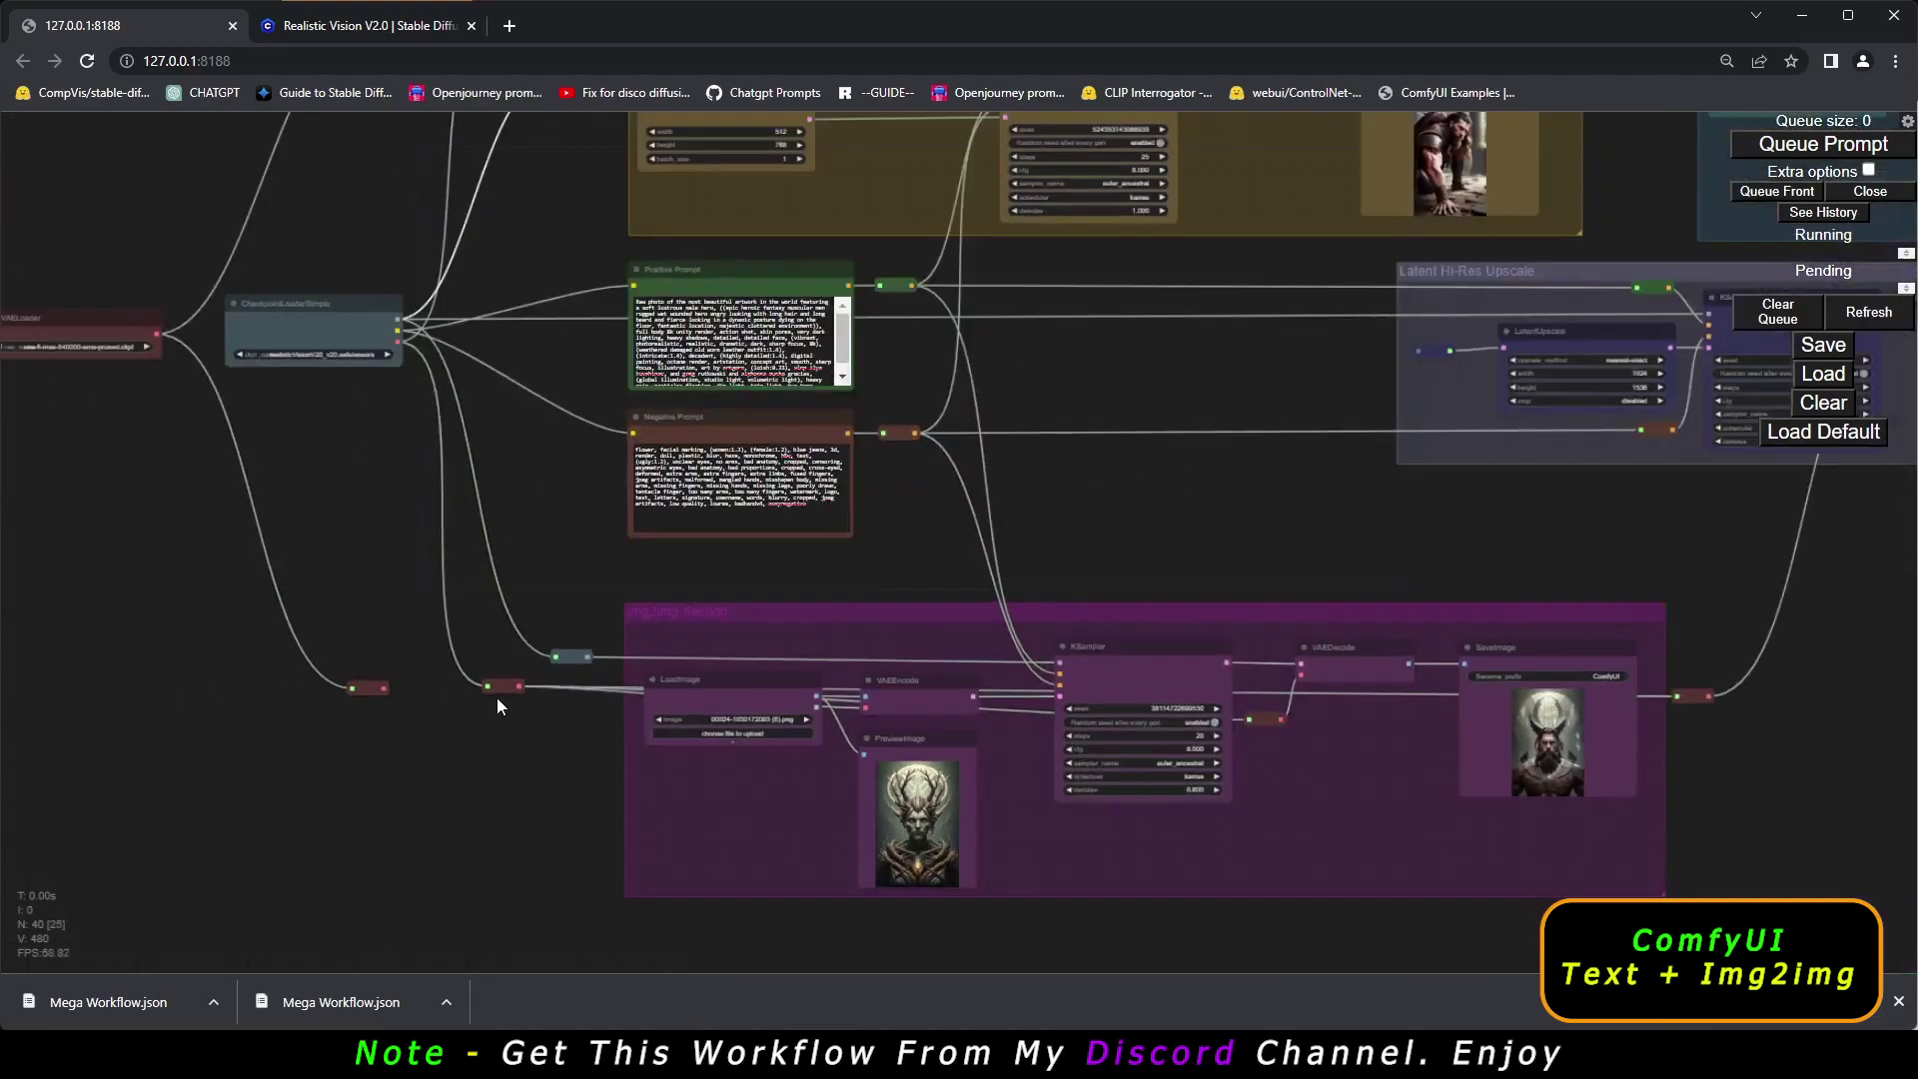
drag(374, 495, 345, 816)
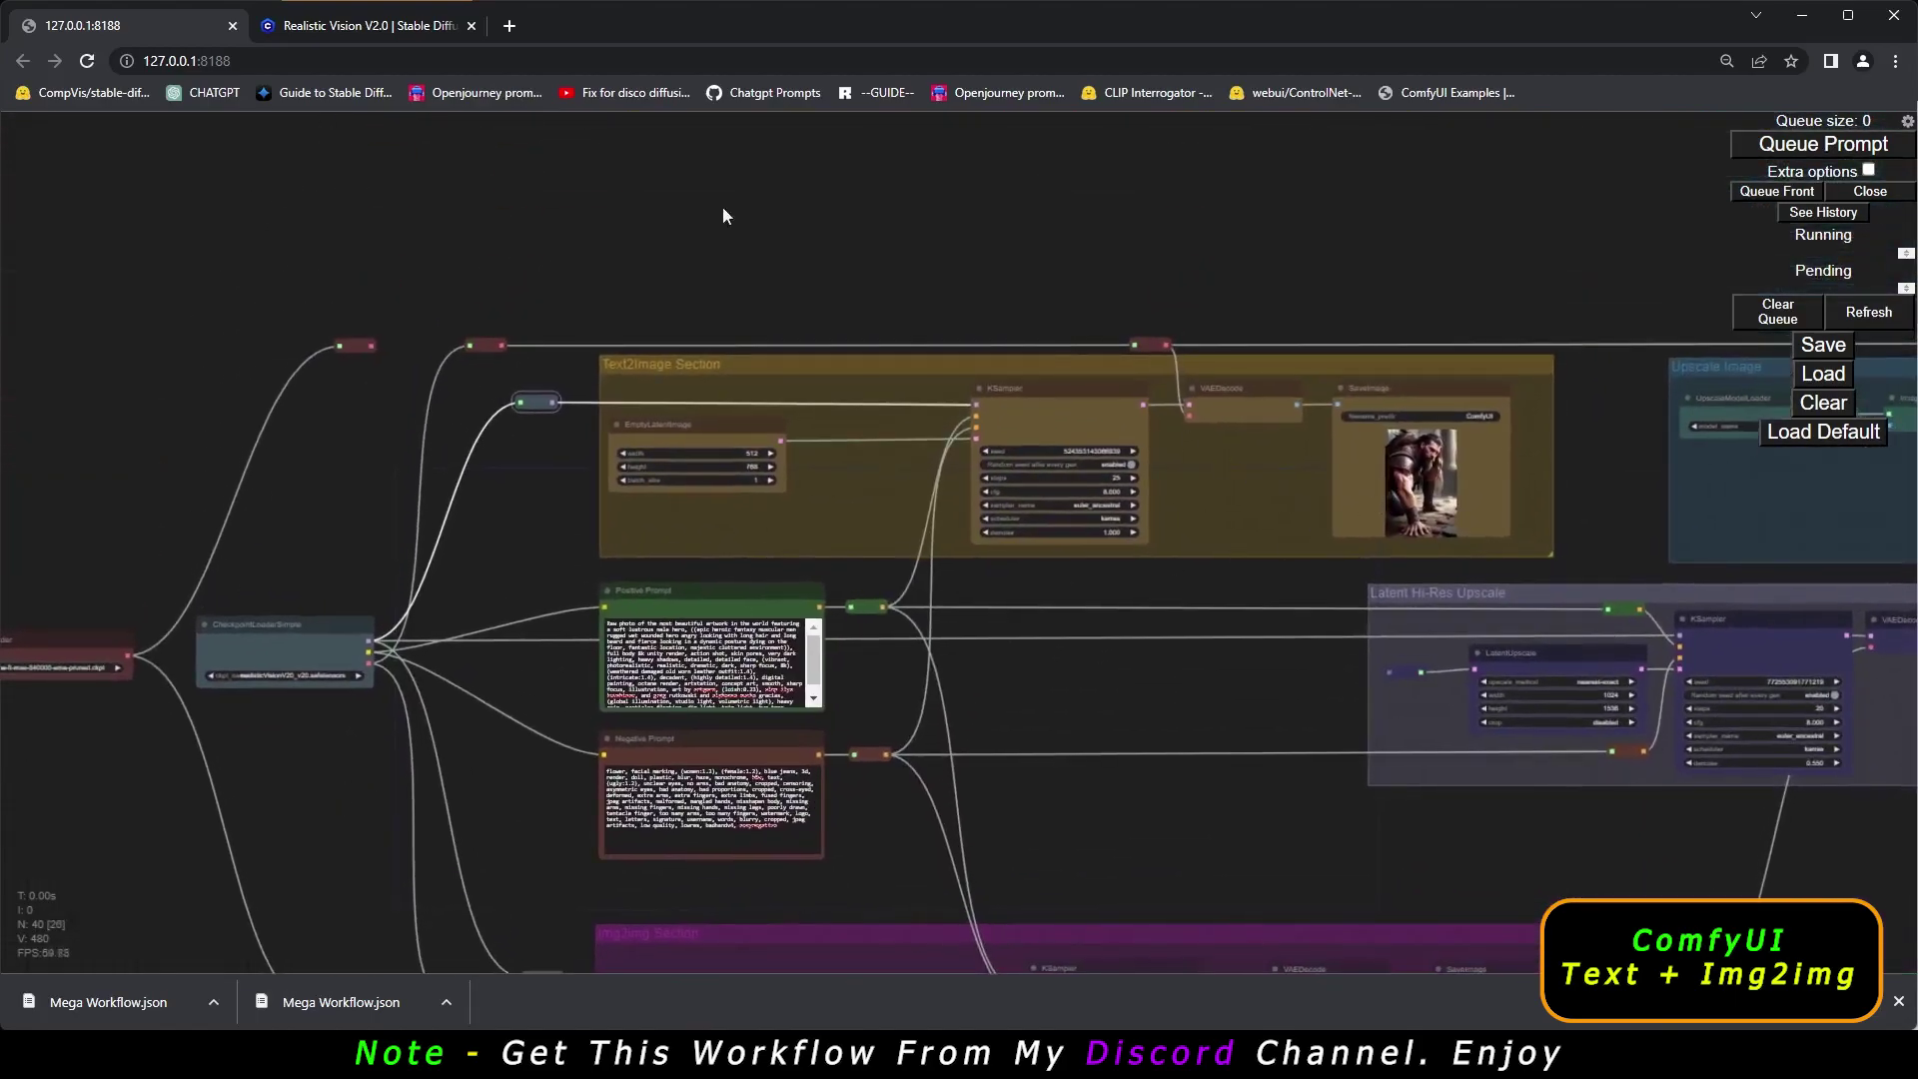
scroll(659, 230, up, 5)
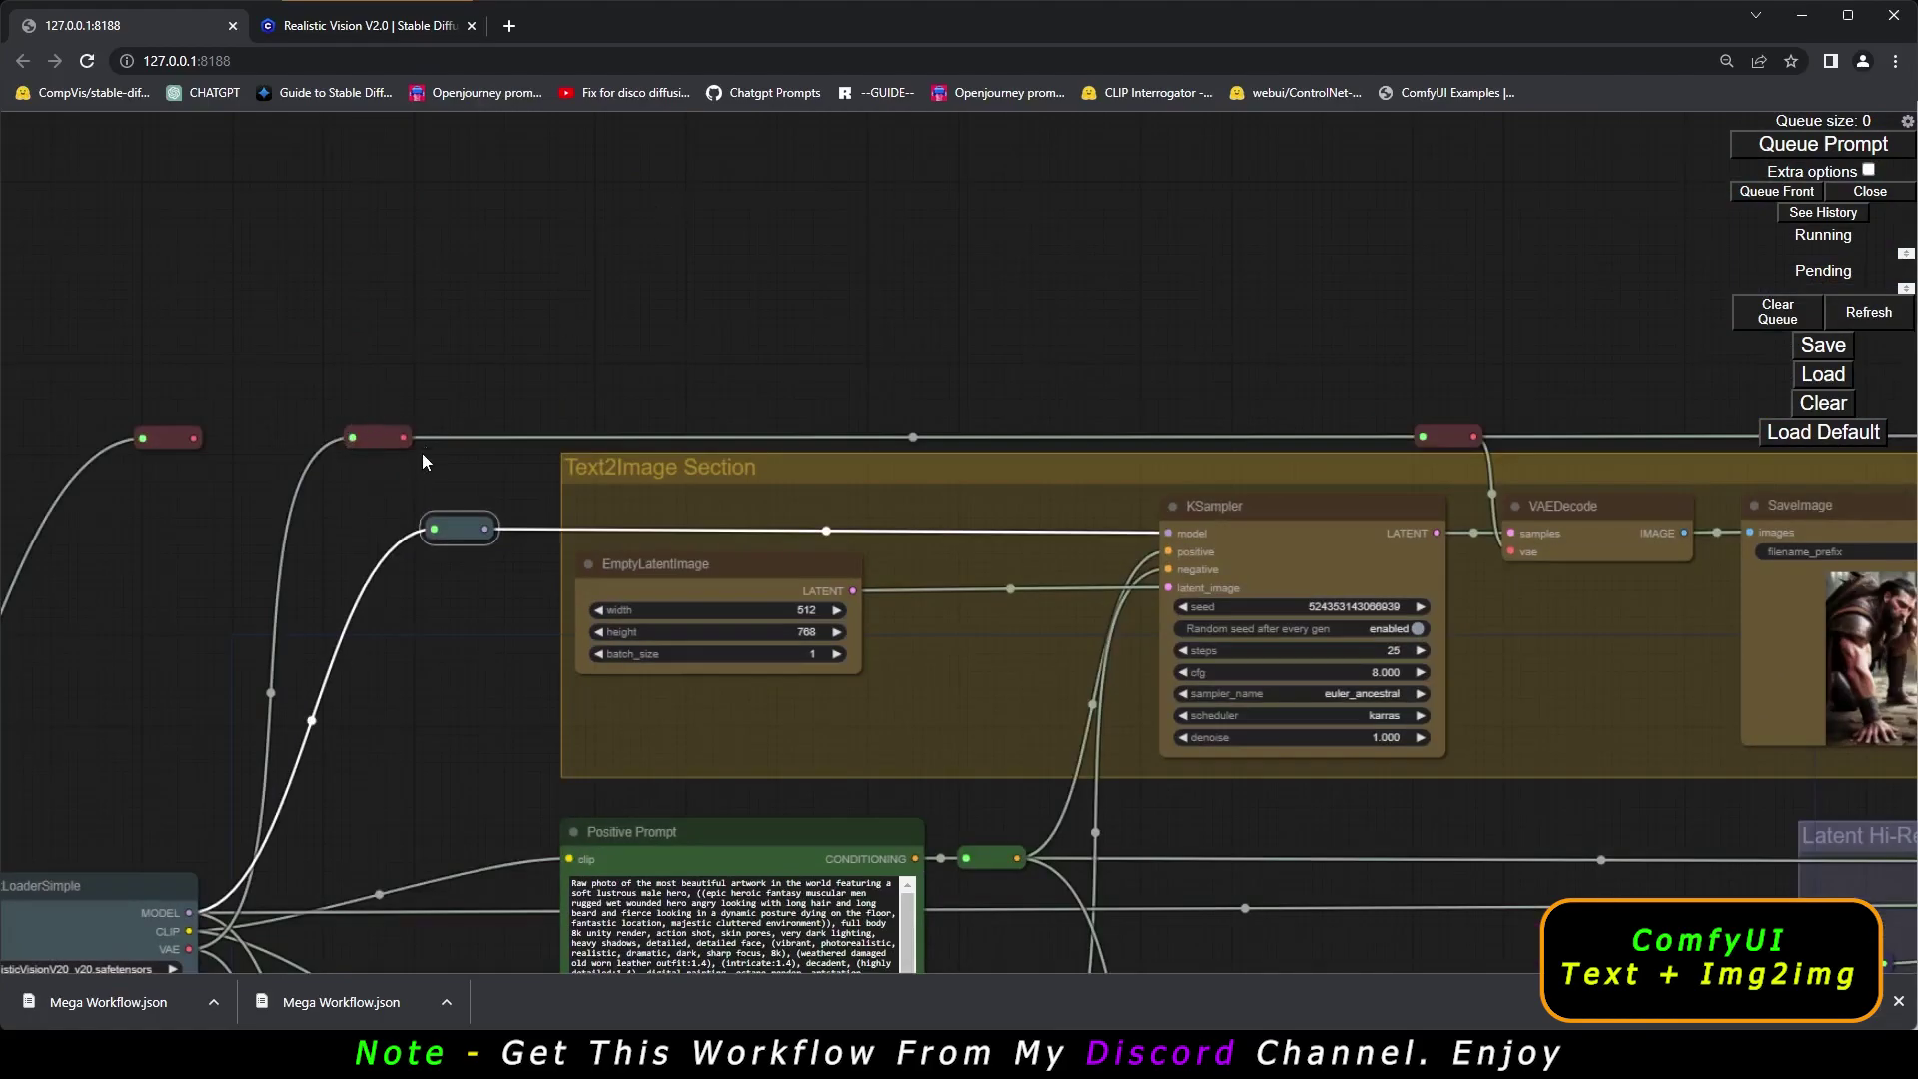
scroll(760, 374, down, 4)
drag(1183, 287, 823, 108)
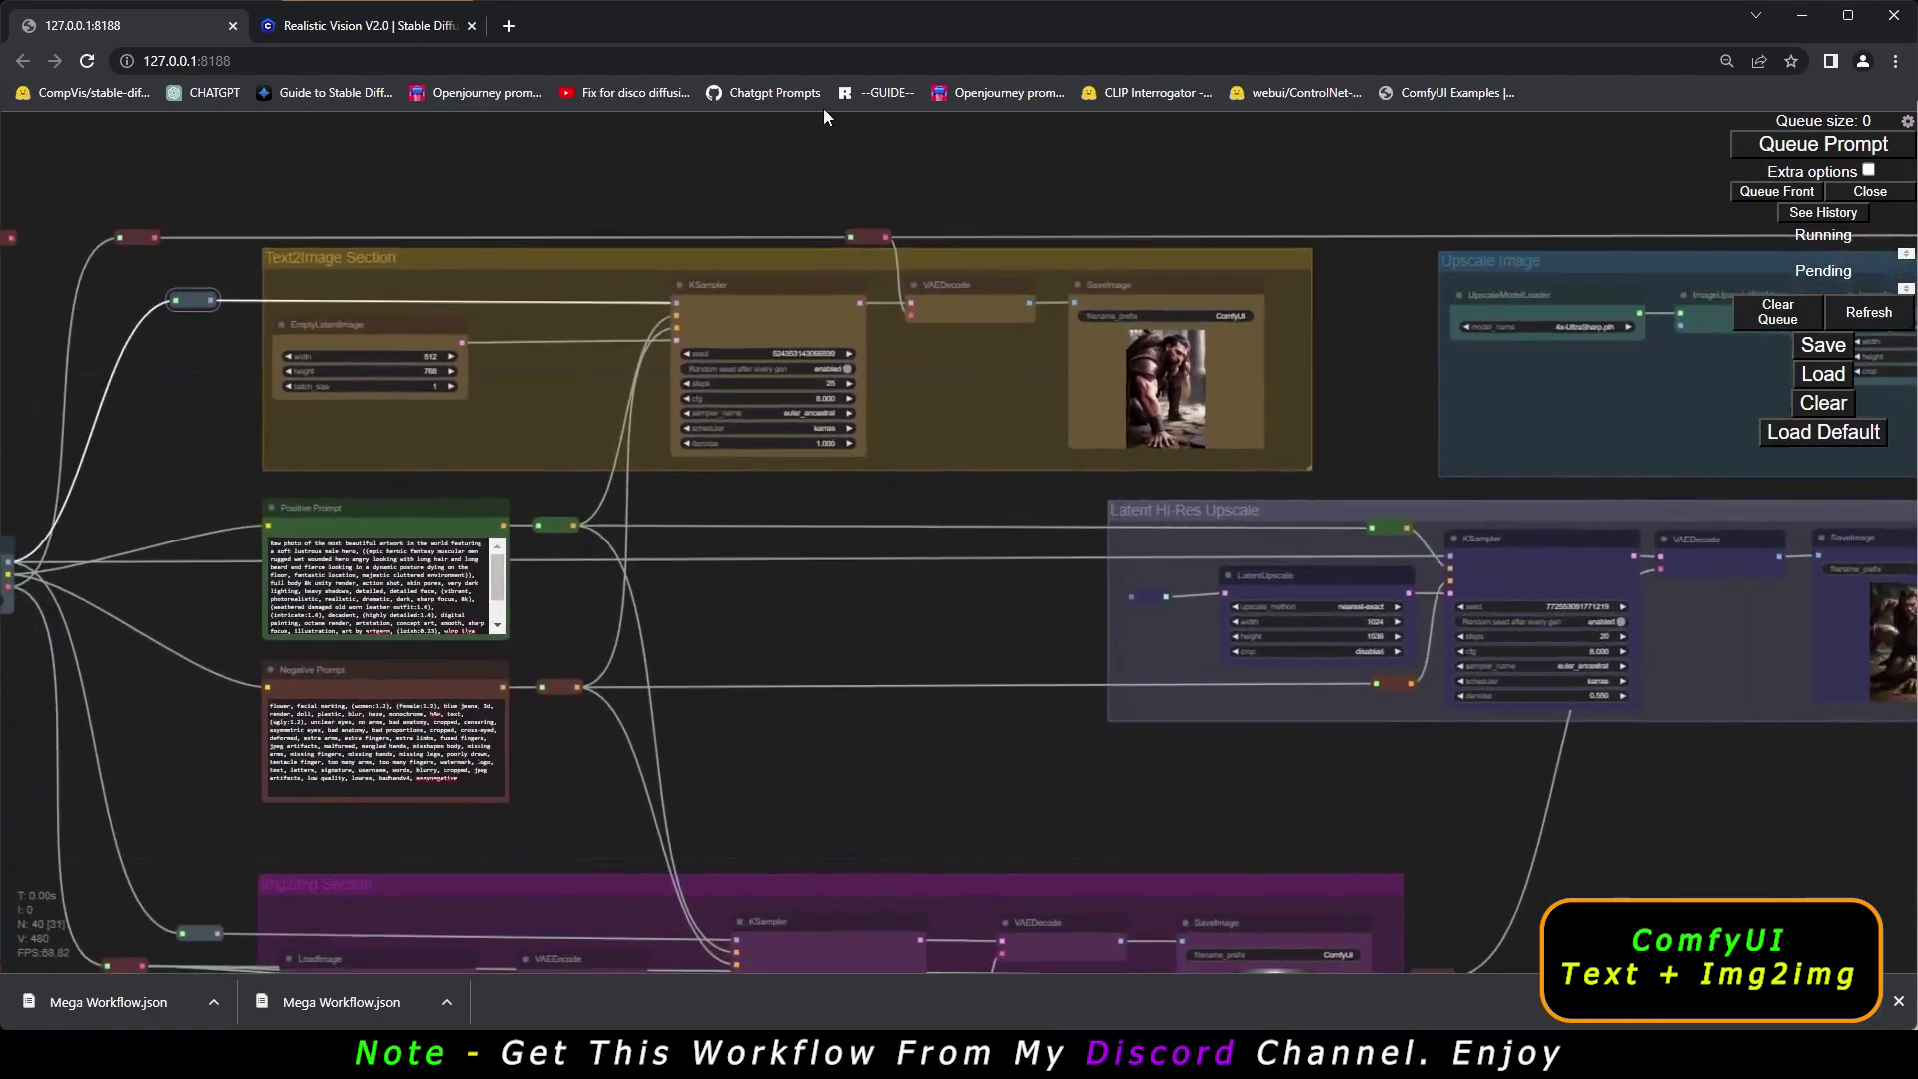